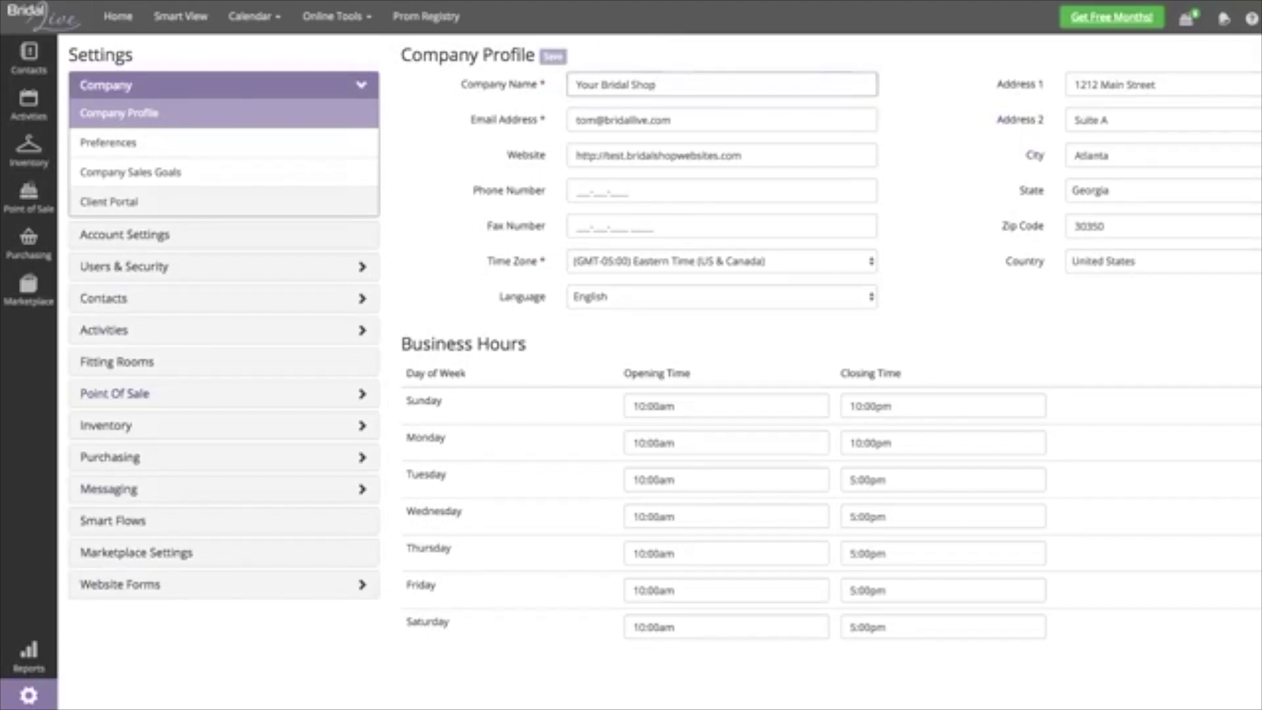
- Open Client Portal Preferences from the Company settings sidebar
{"action": "left_click", "coordinate": [108, 201]}
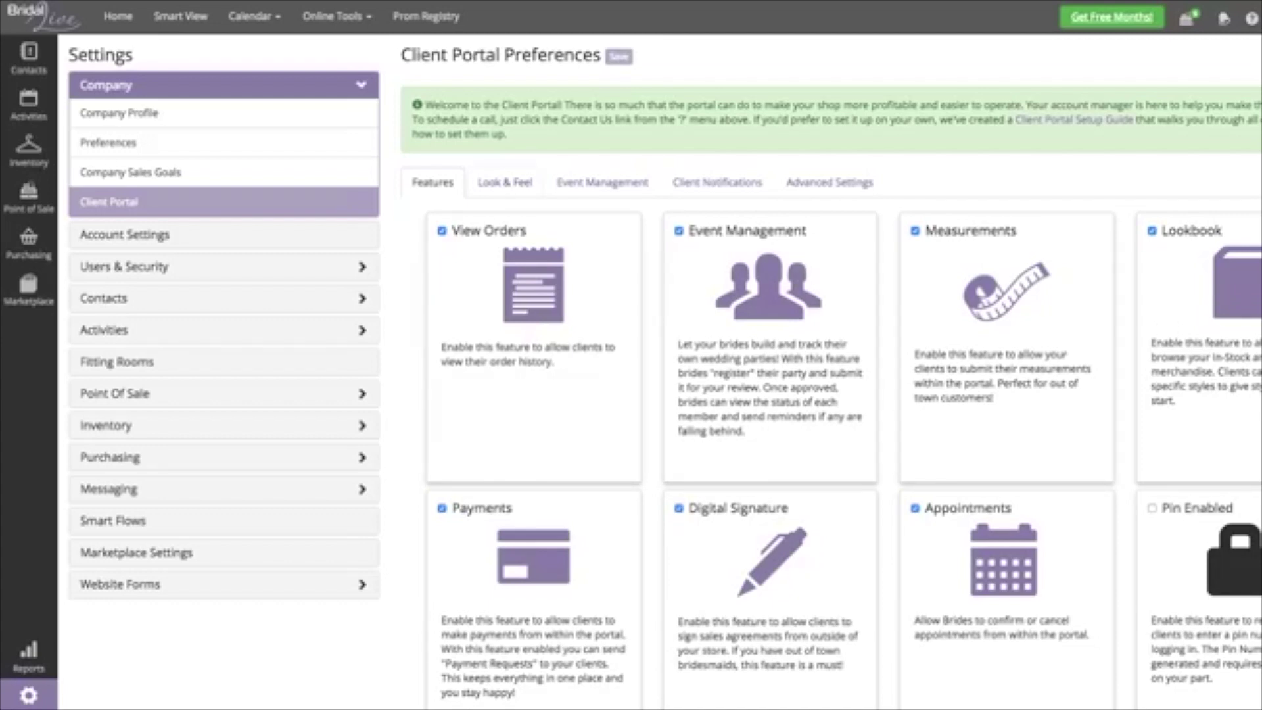
- Switch Client Portal Preferences to the Look & Feel tab for logo, colours and fonts
{"action": "left_click", "coordinate": [504, 183]}
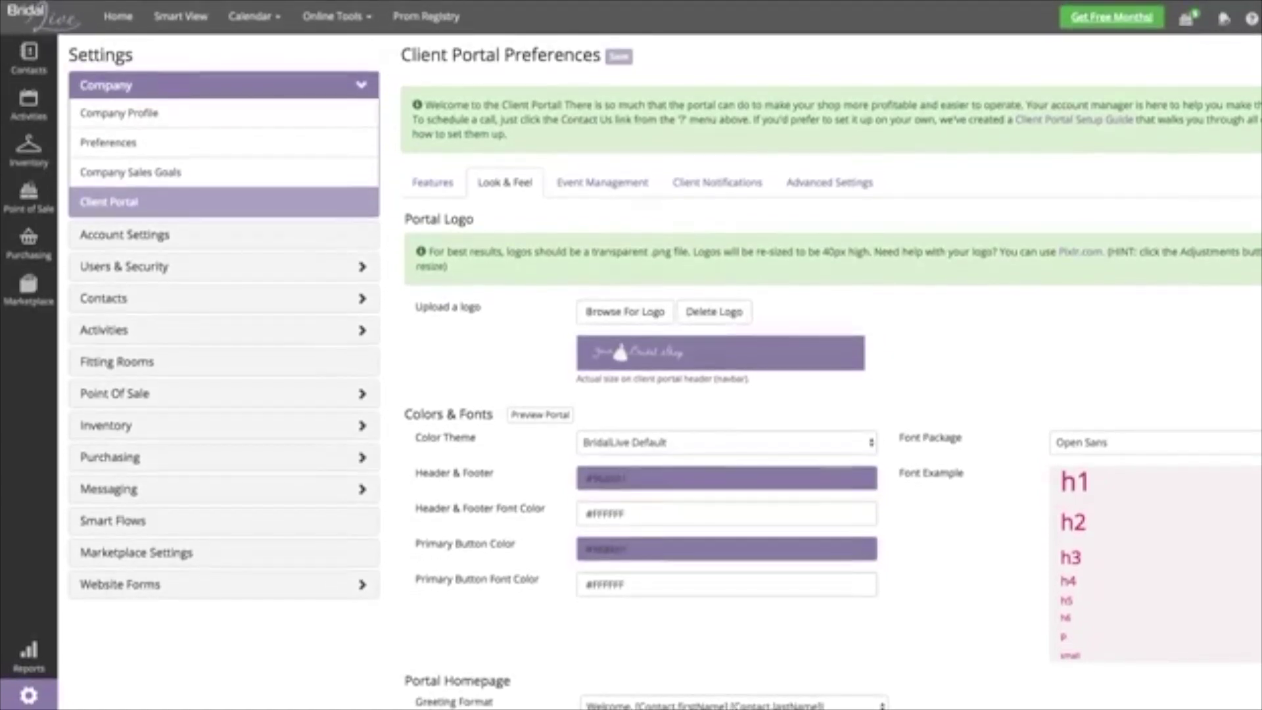
{"action": "left_click_drag", "start_coordinate": [493, 414], "coordinate": [403, 414]}
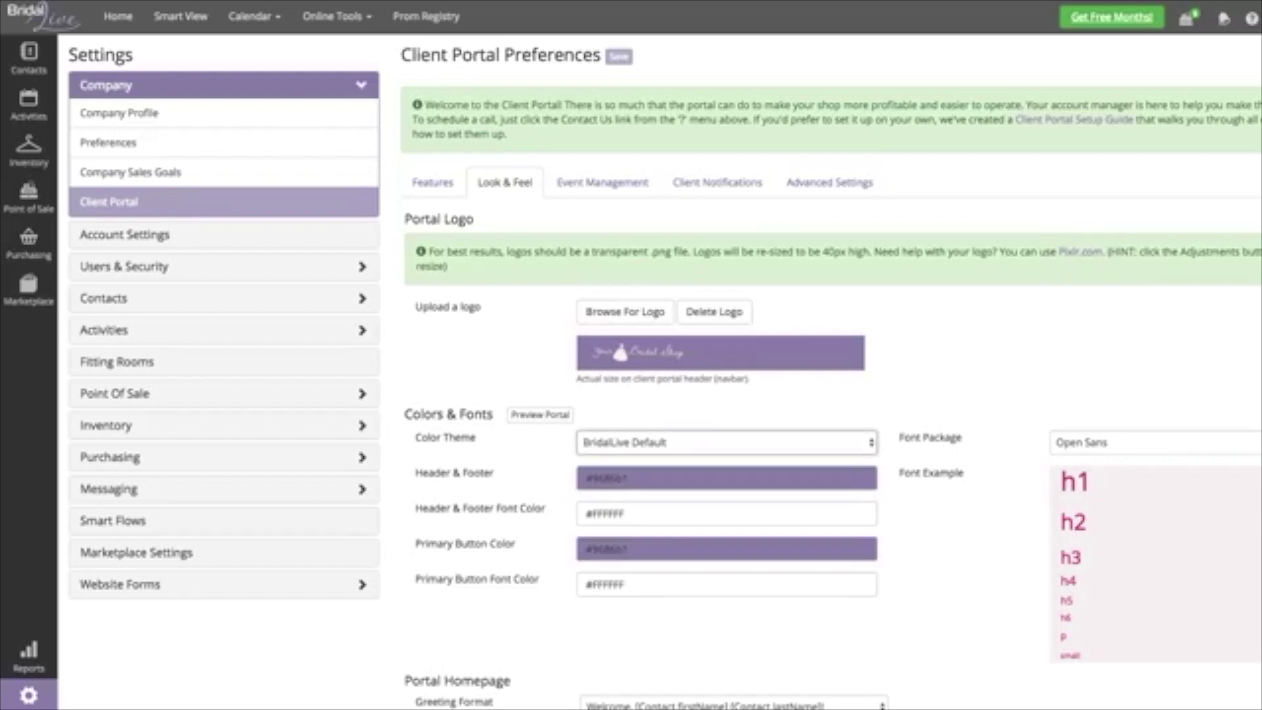
{"action": "key", "text": "Down"}
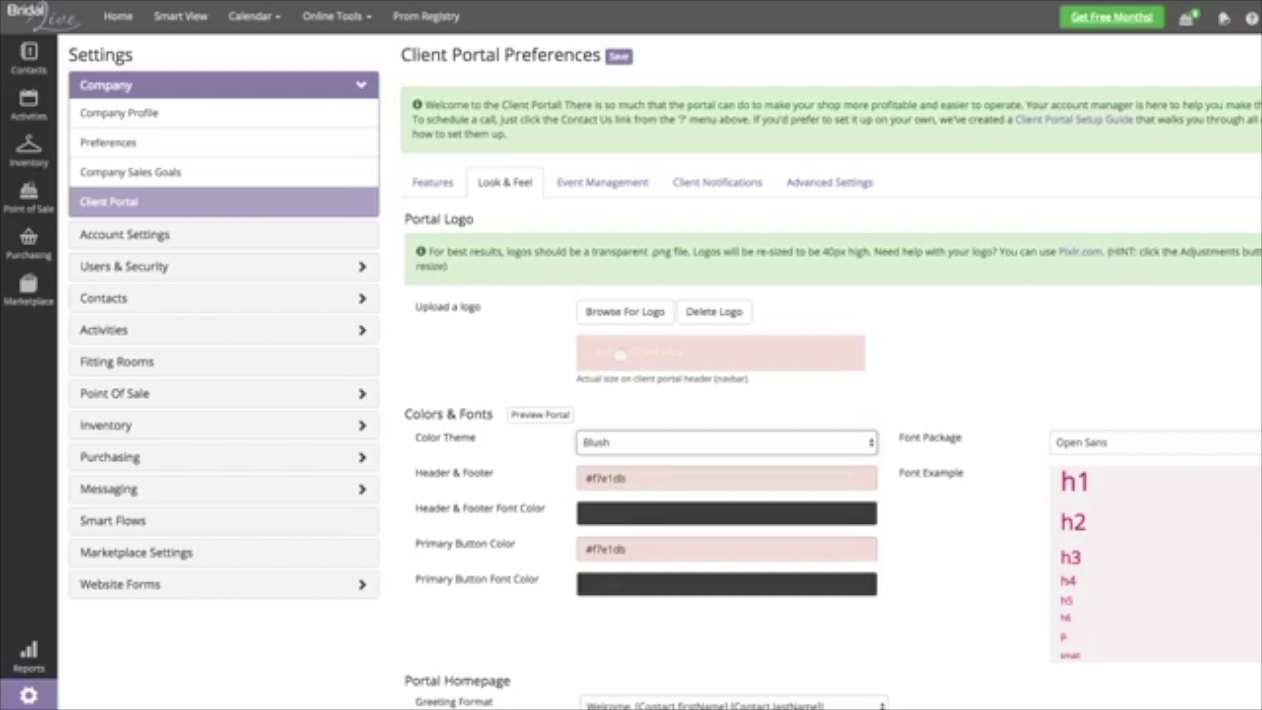
{"action": "key", "text": "Down"}
{"action": "key", "text": "Tab"}
{"action": "mouse_move", "coordinate": [717, 569]}
{"action": "left_mouse_down"}
{"action": "mouse_move", "coordinate": [709, 615]}
{"action": "mouse_move", "coordinate": [735, 604]}
{"action": "mouse_move", "coordinate": [706, 613]}
{"action": "mouse_move", "coordinate": [735, 563]}
{"action": "mouse_move", "coordinate": [754, 619]}
{"action": "left_mouse_up"}
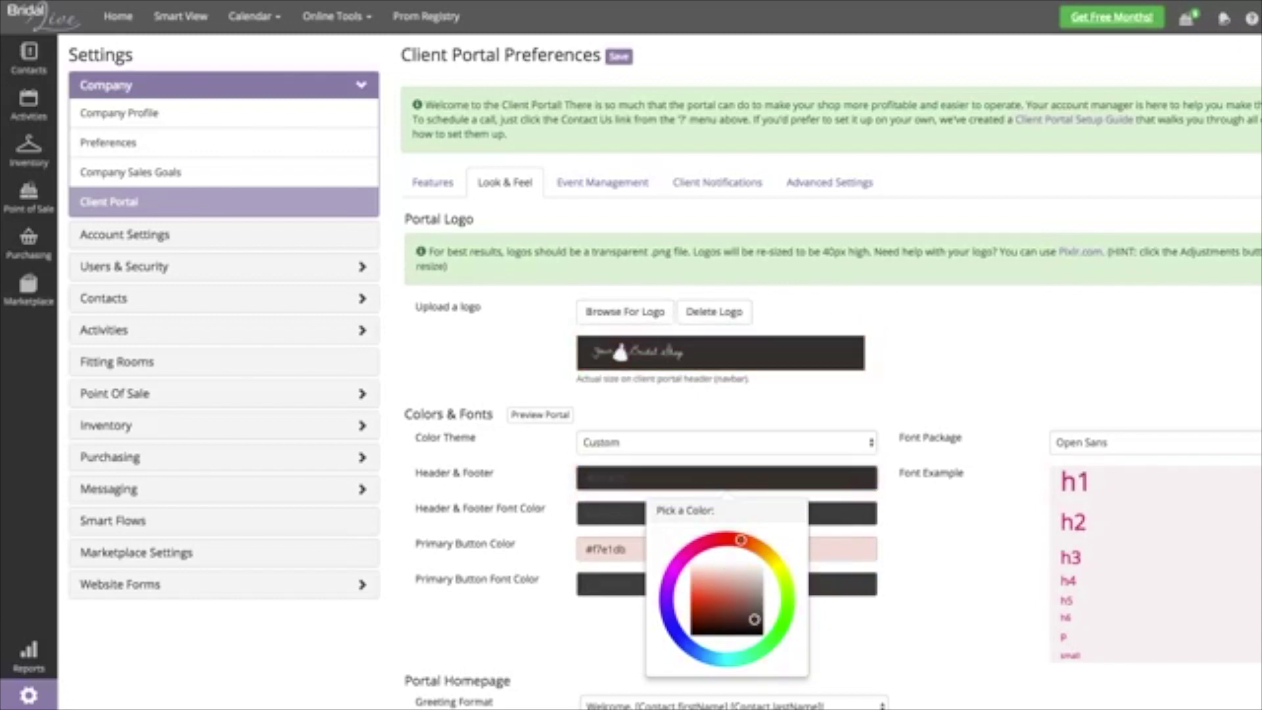
{"action": "left_click", "coordinate": [727, 441]}
{"action": "key", "text": "Up"}
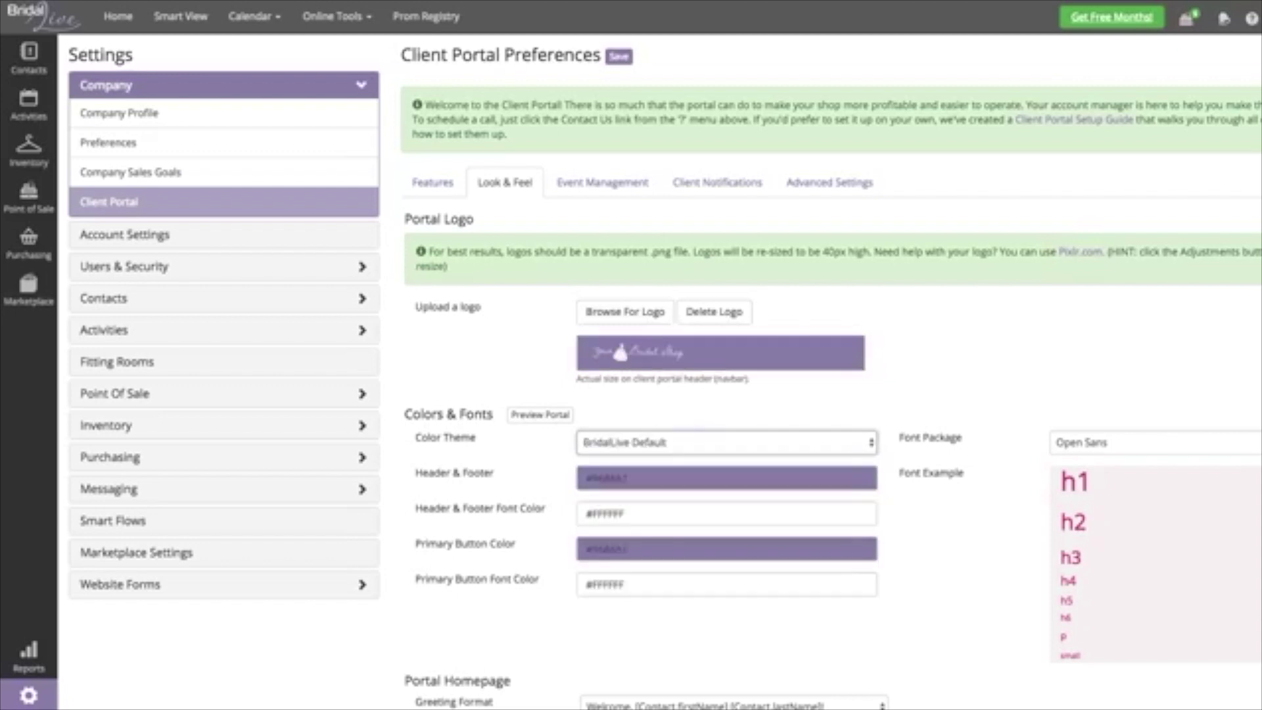
{"action": "left_click", "coordinate": [1118, 441]}
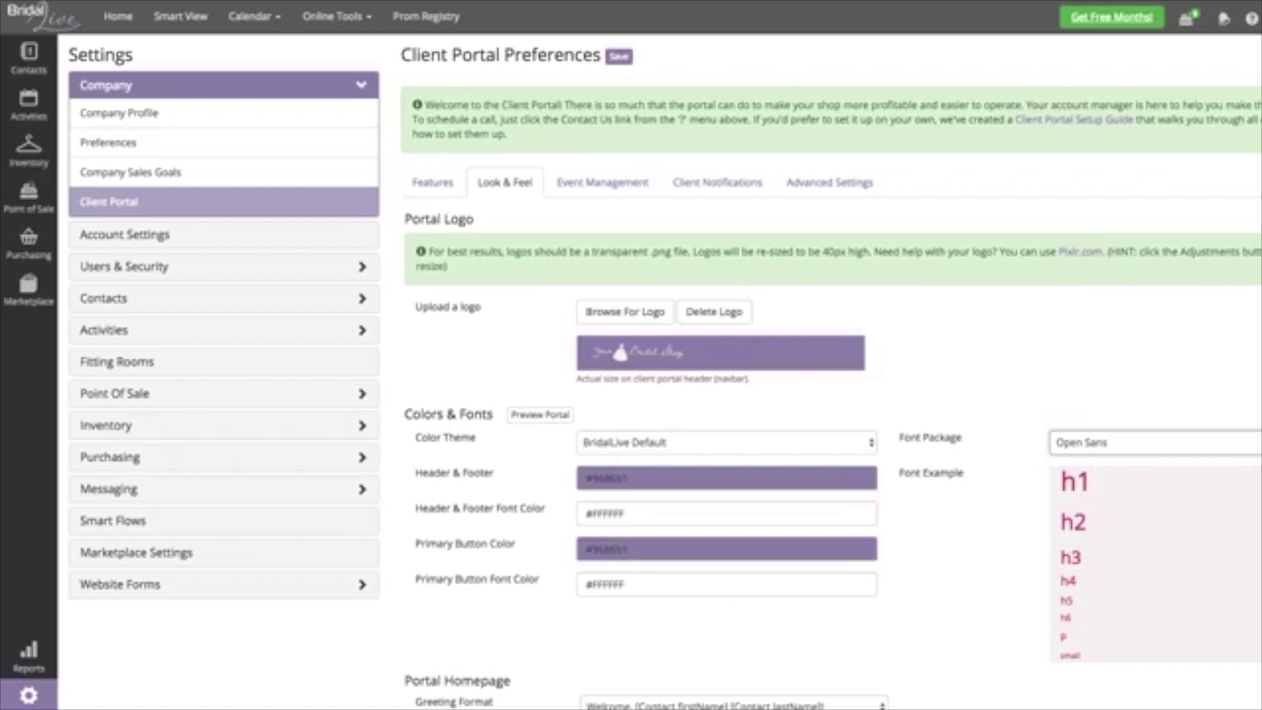
{"action": "scroll", "coordinate": [663, 371], "scroll_direction": "down", "scroll_amount": 3}
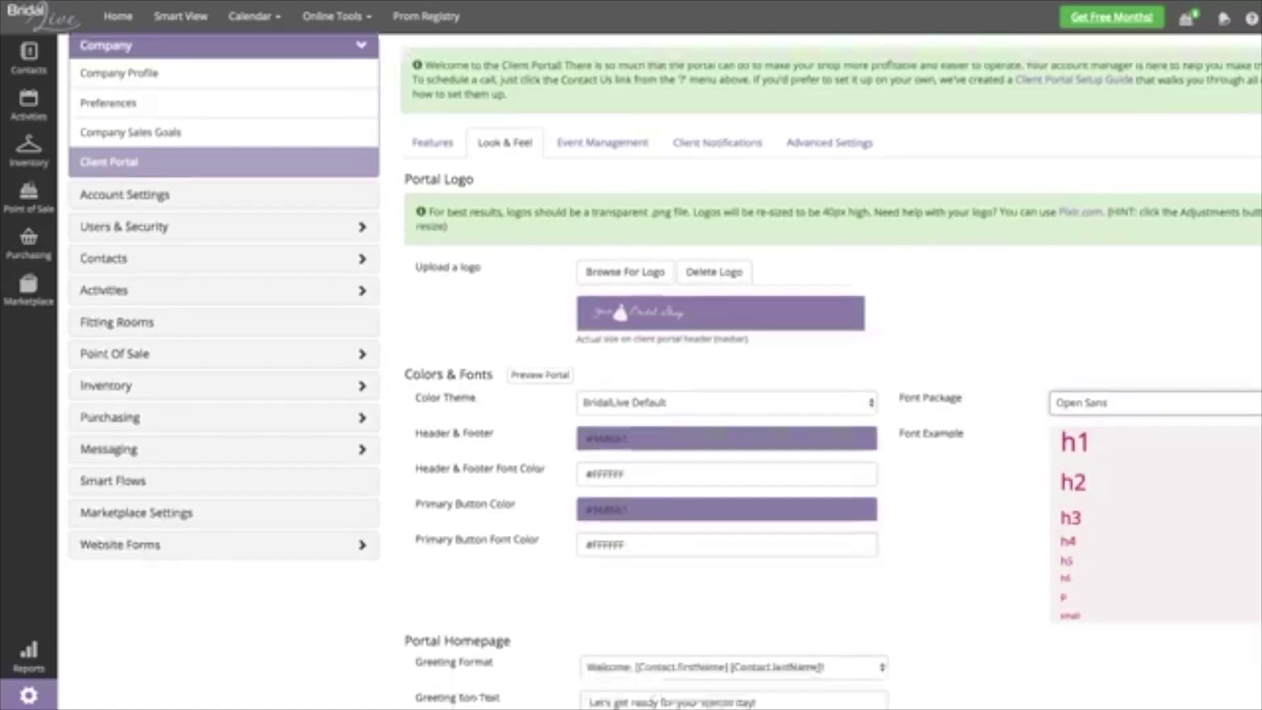
{"action": "scroll", "coordinate": [663, 371], "scroll_direction": "down", "scroll_amount": 3}
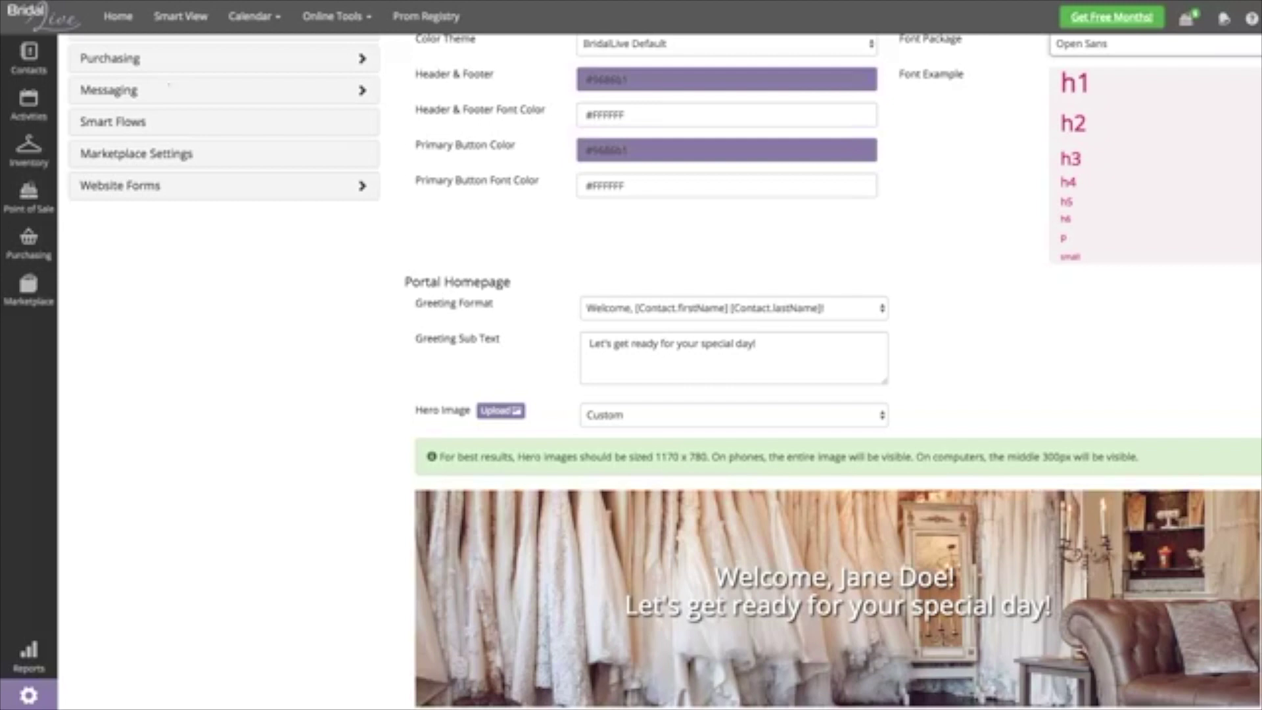
{"action": "left_click", "coordinate": [733, 414]}
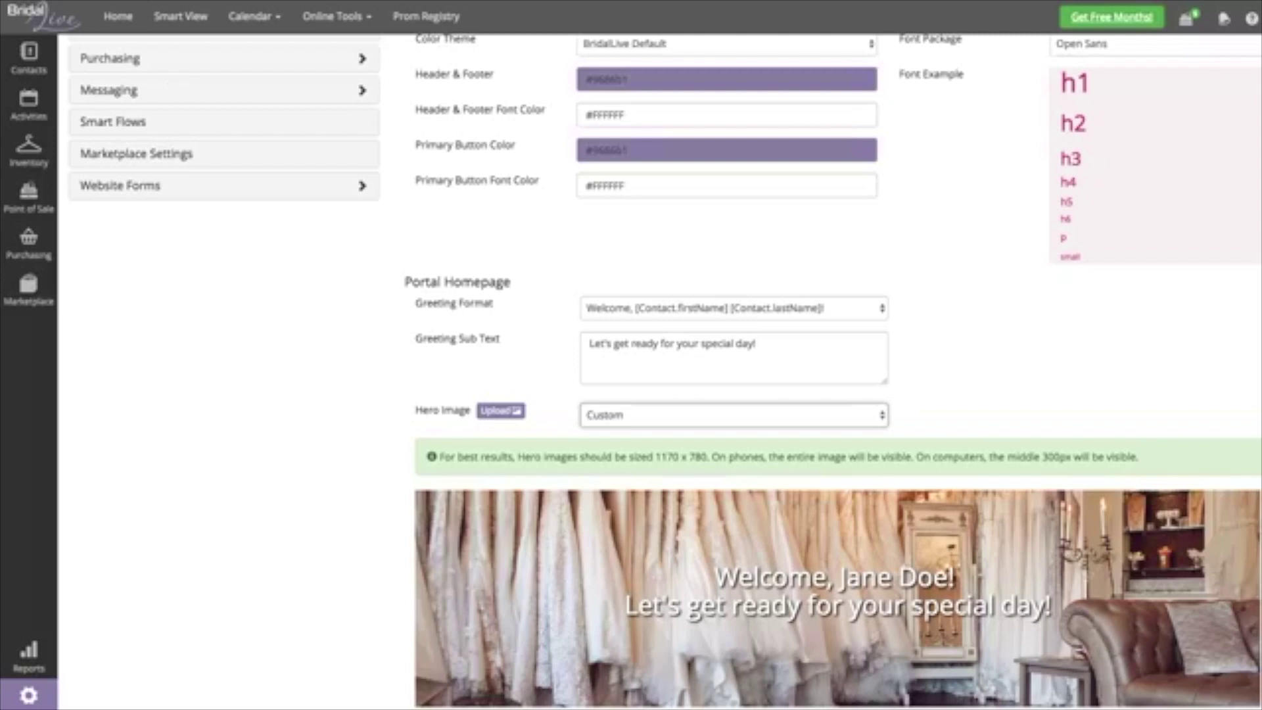
{"action": "key", "text": "Up"}
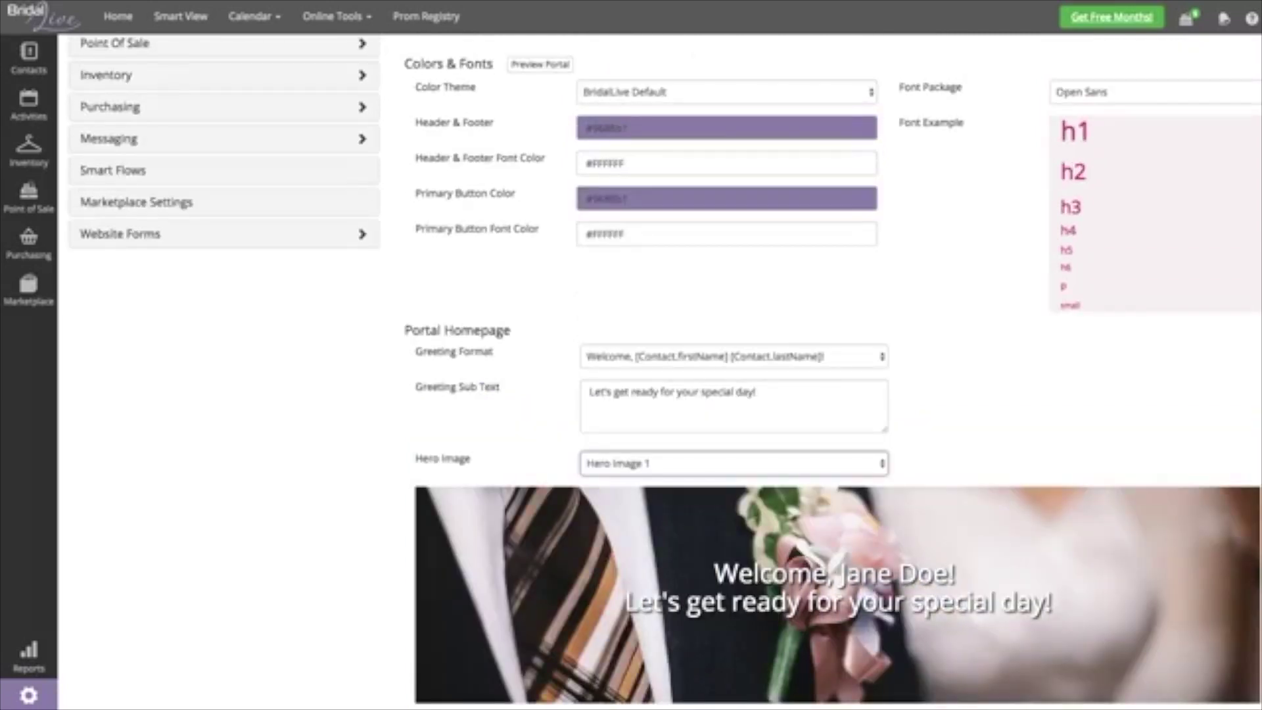
{"action": "key", "text": "Down"}
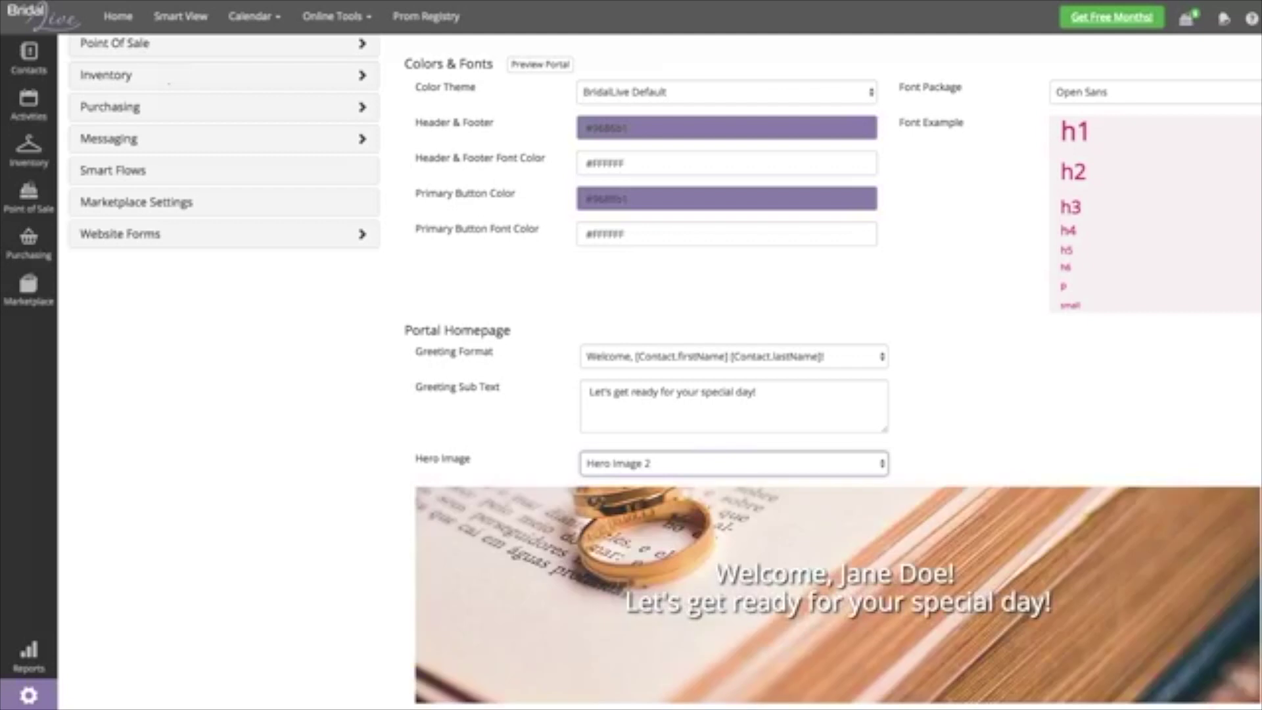
{"action": "key", "text": "Down"}
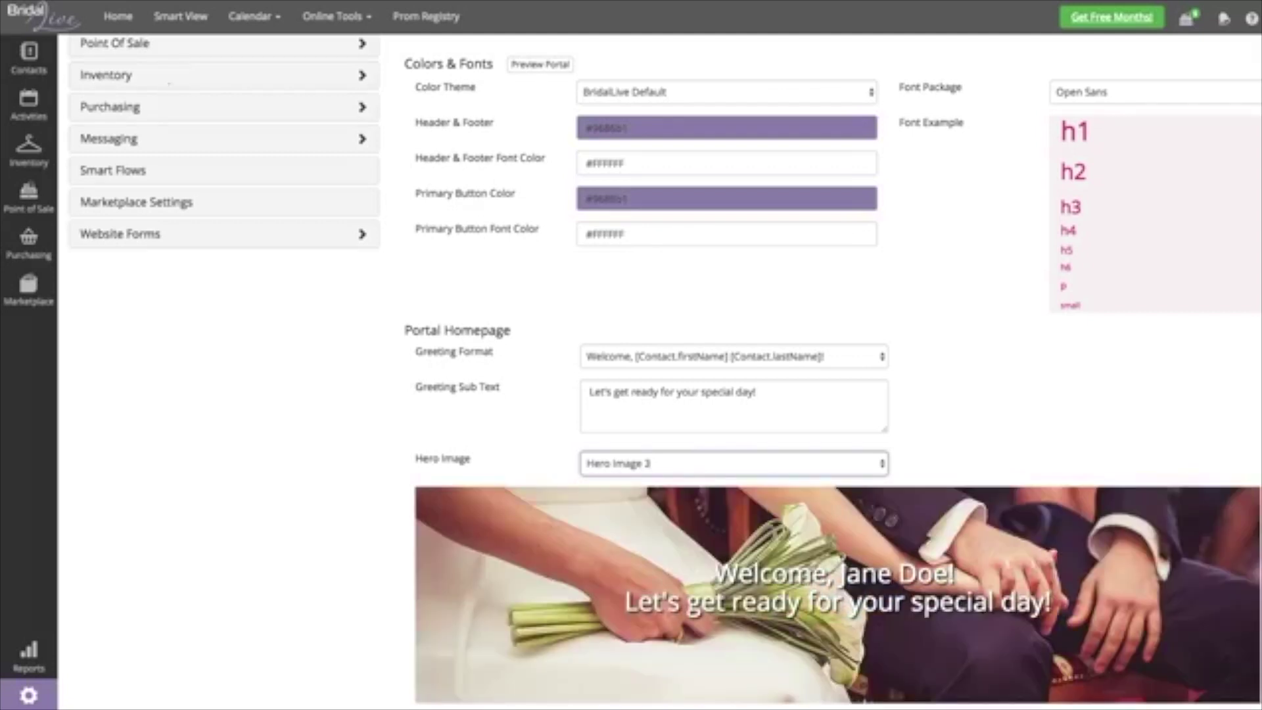
{"action": "key", "text": "Down"}
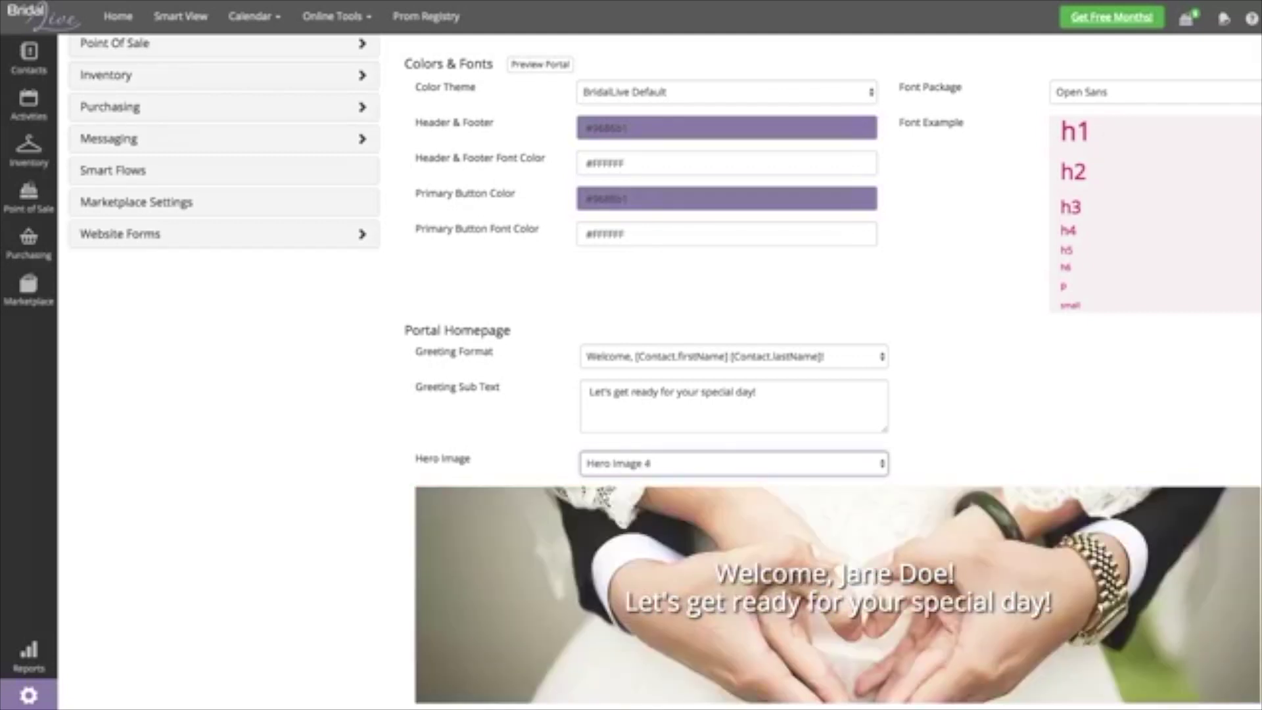
{"action": "key", "text": "Down"}
{"action": "key", "text": "Down"}
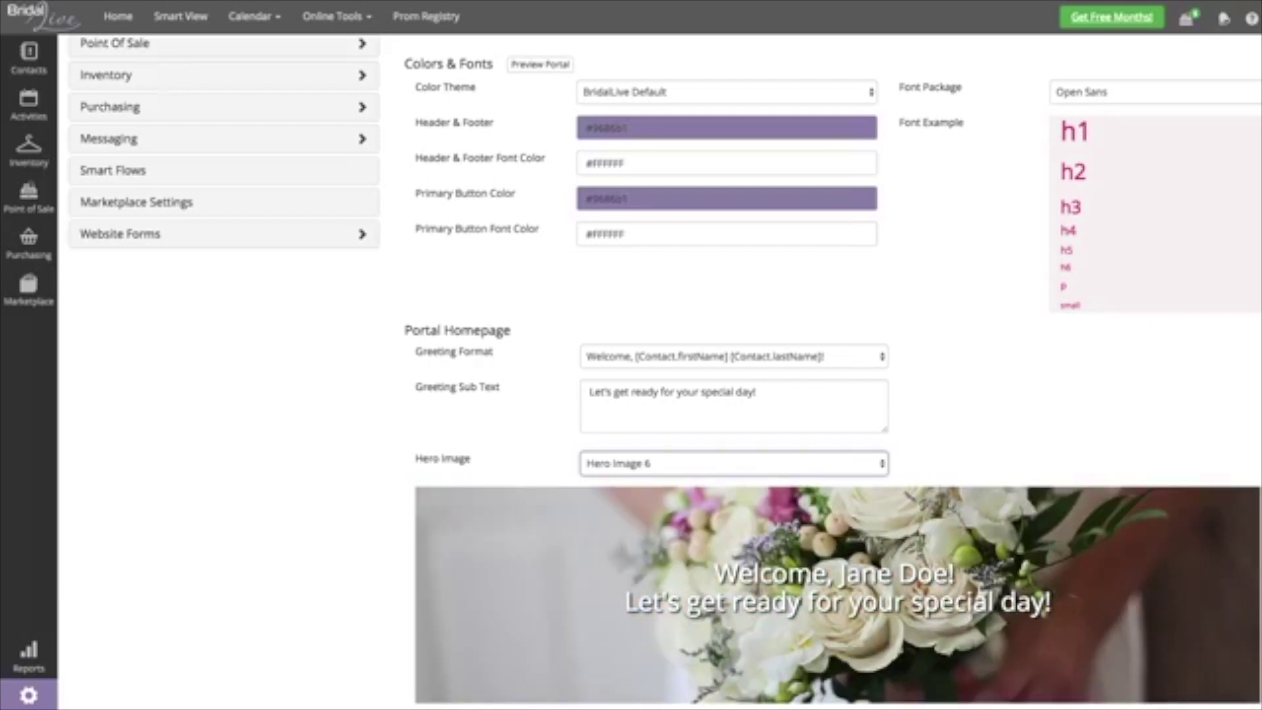
{"action": "key", "text": "Down"}
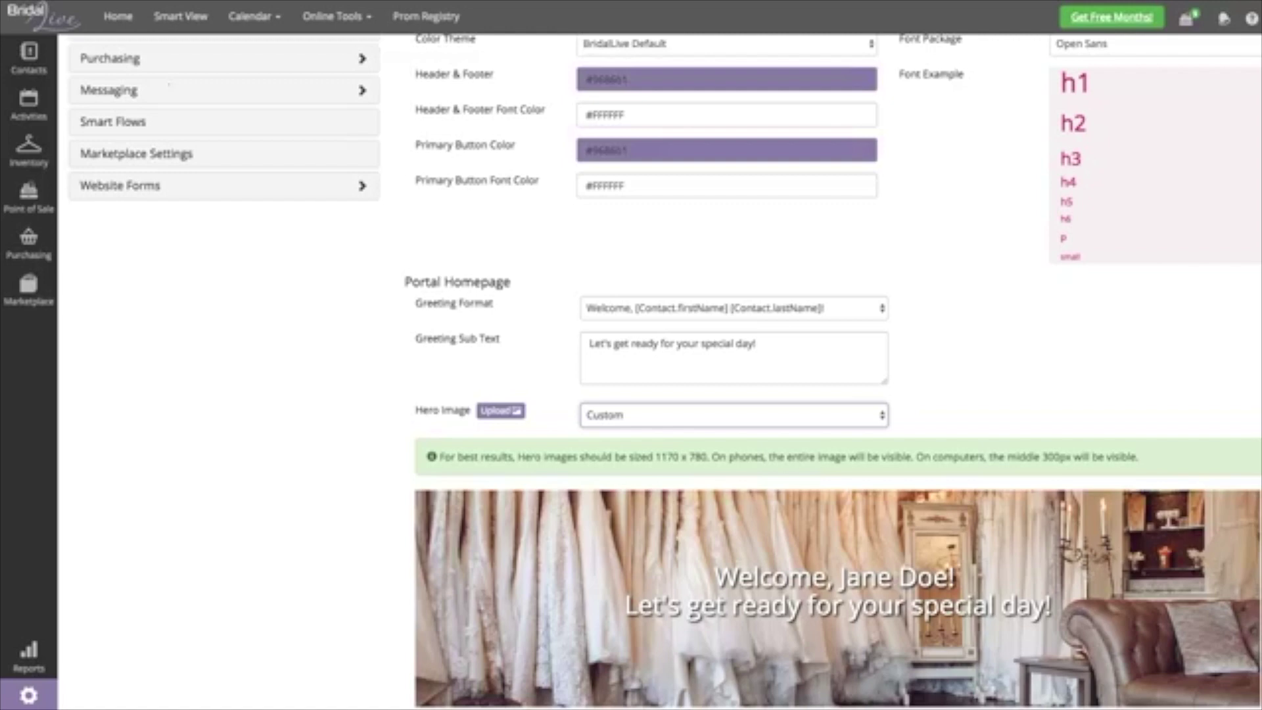
{"action": "left_click", "coordinate": [733, 307]}
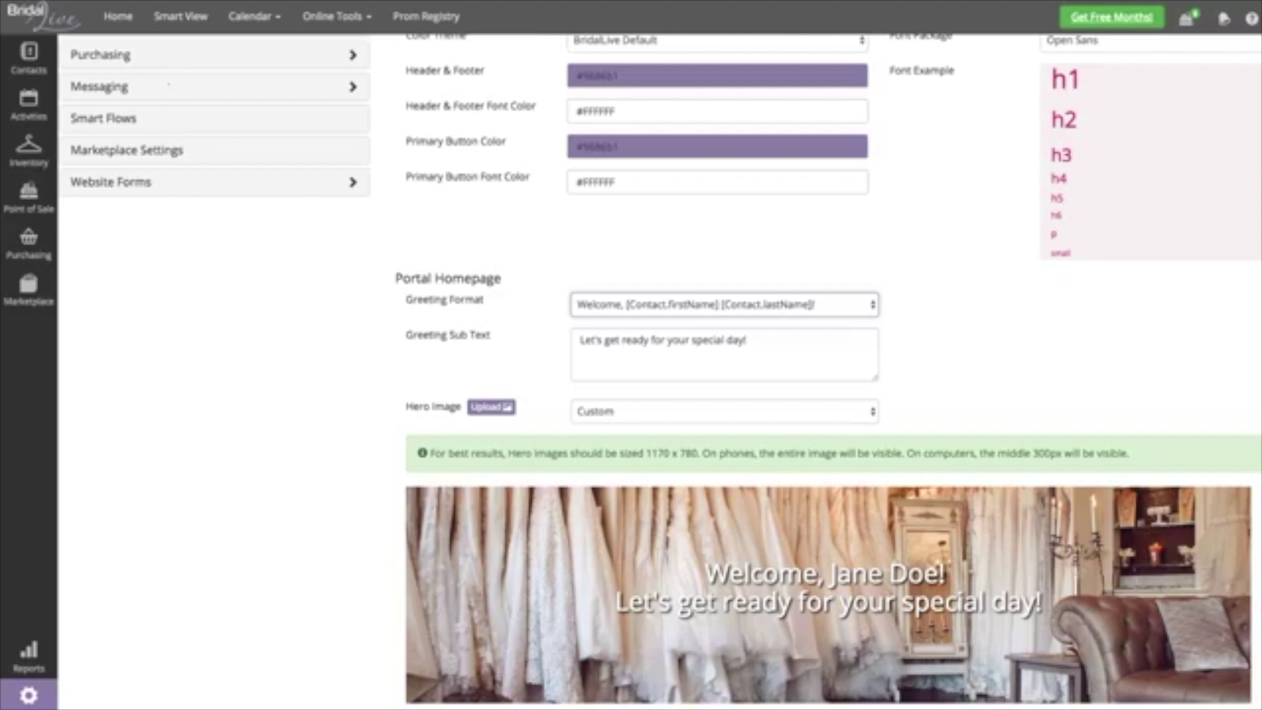
{"action": "left_click", "coordinate": [723, 355]}
{"action": "key", "text": "ctrl+a"}
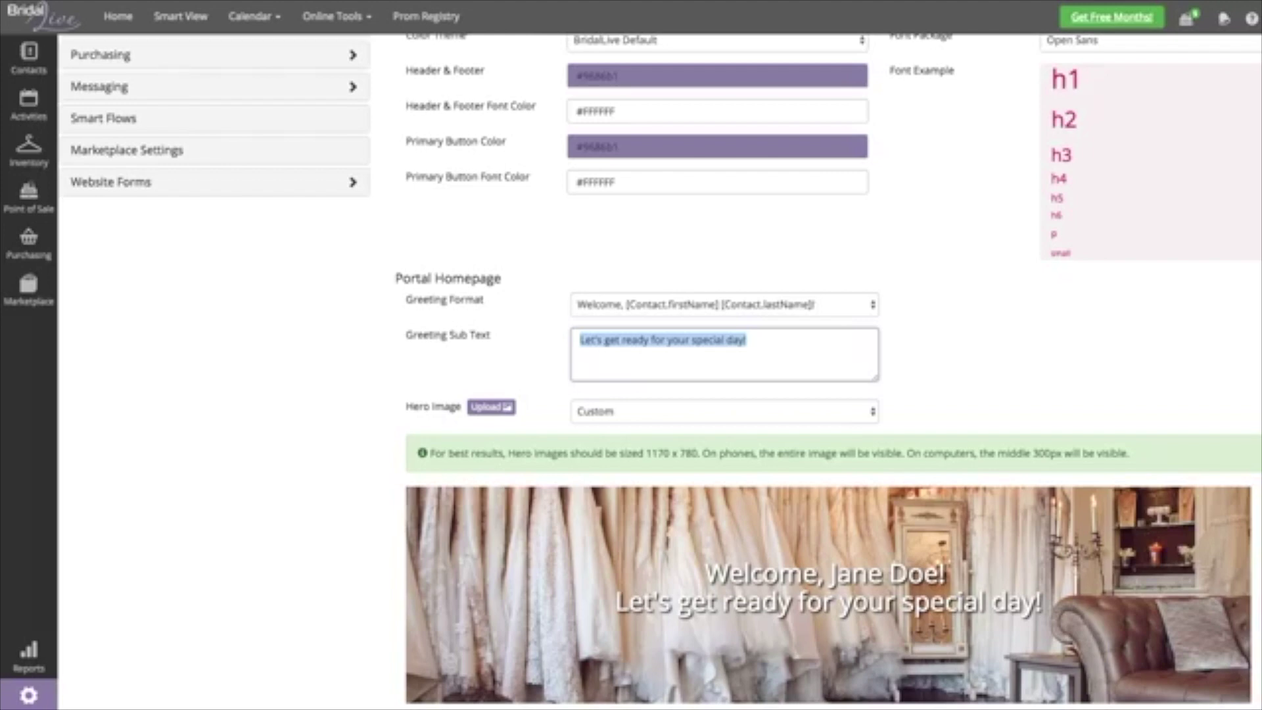
{"action": "scroll", "coordinate": [631, 368], "scroll_direction": "up", "scroll_amount": 3}
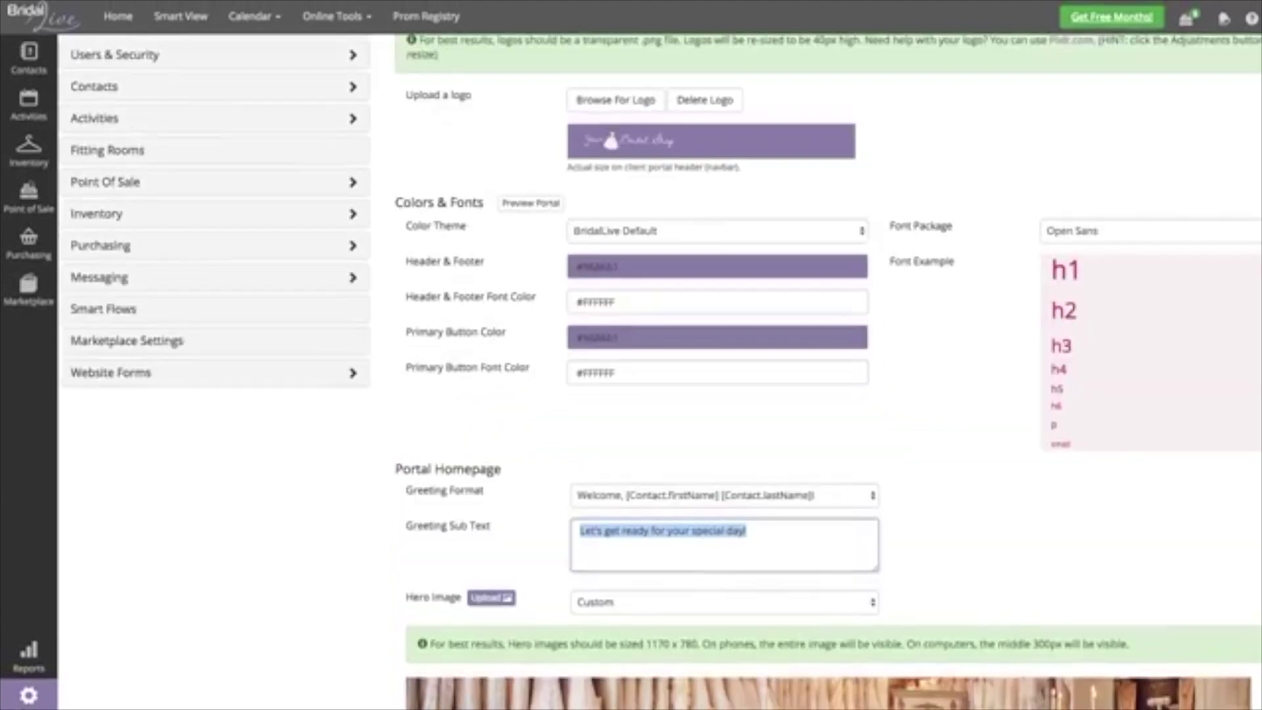
{"action": "scroll", "coordinate": [631, 368], "scroll_direction": "up", "scroll_amount": 3}
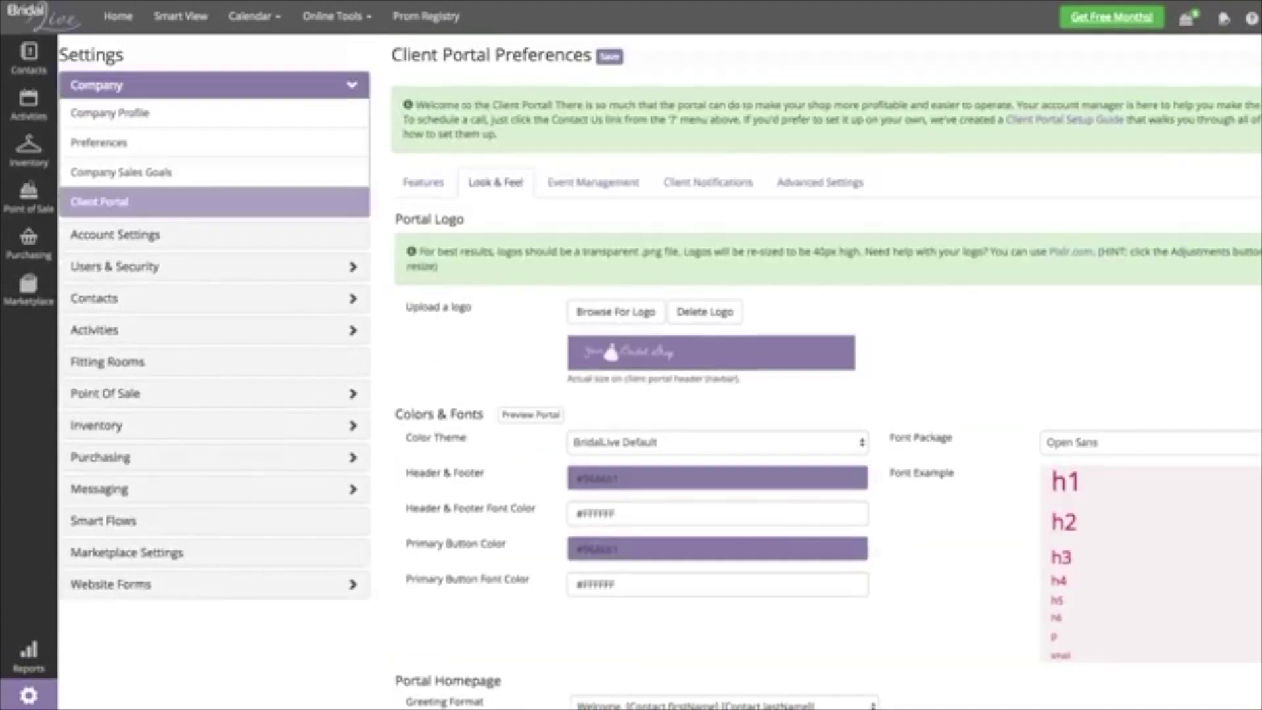
- Show the Event Management tab's portal steps for wedding party ordering
{"action": "left_click", "coordinate": [593, 182]}
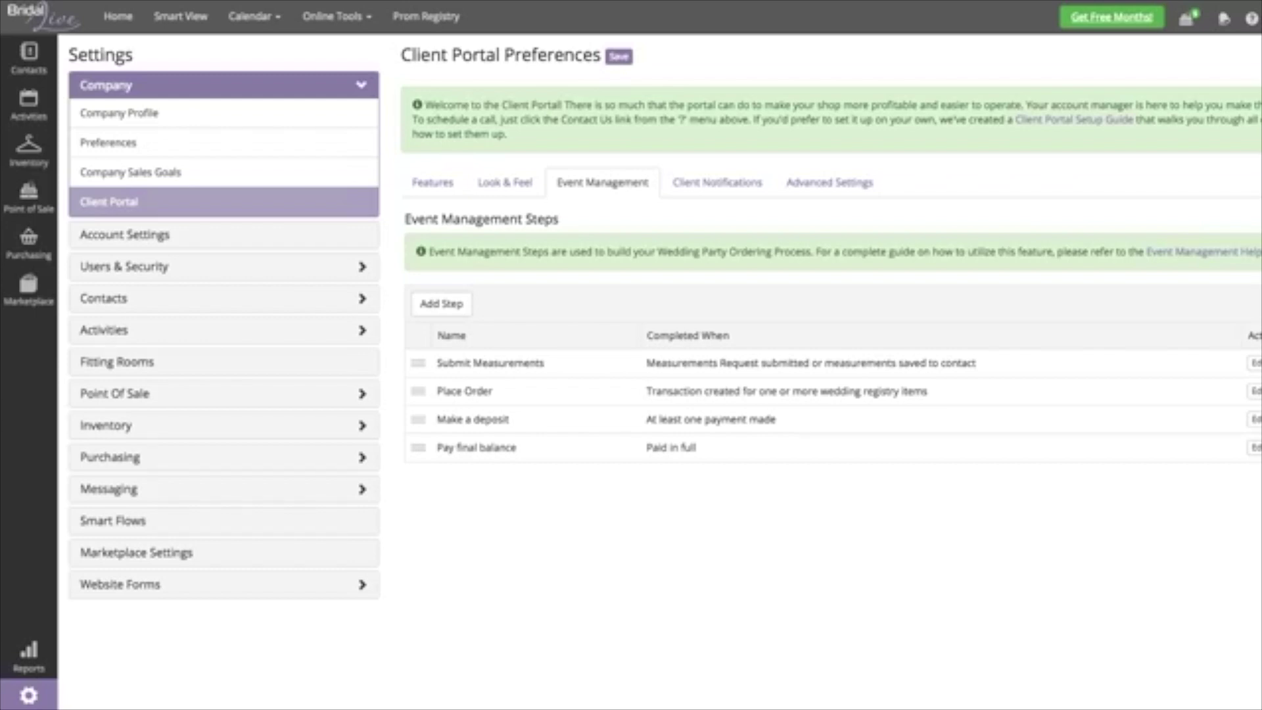
- Review the Submit Measurements step's email and text templates without saving, then view Client Notifications
{"action": "left_click", "coordinate": [1254, 363]}
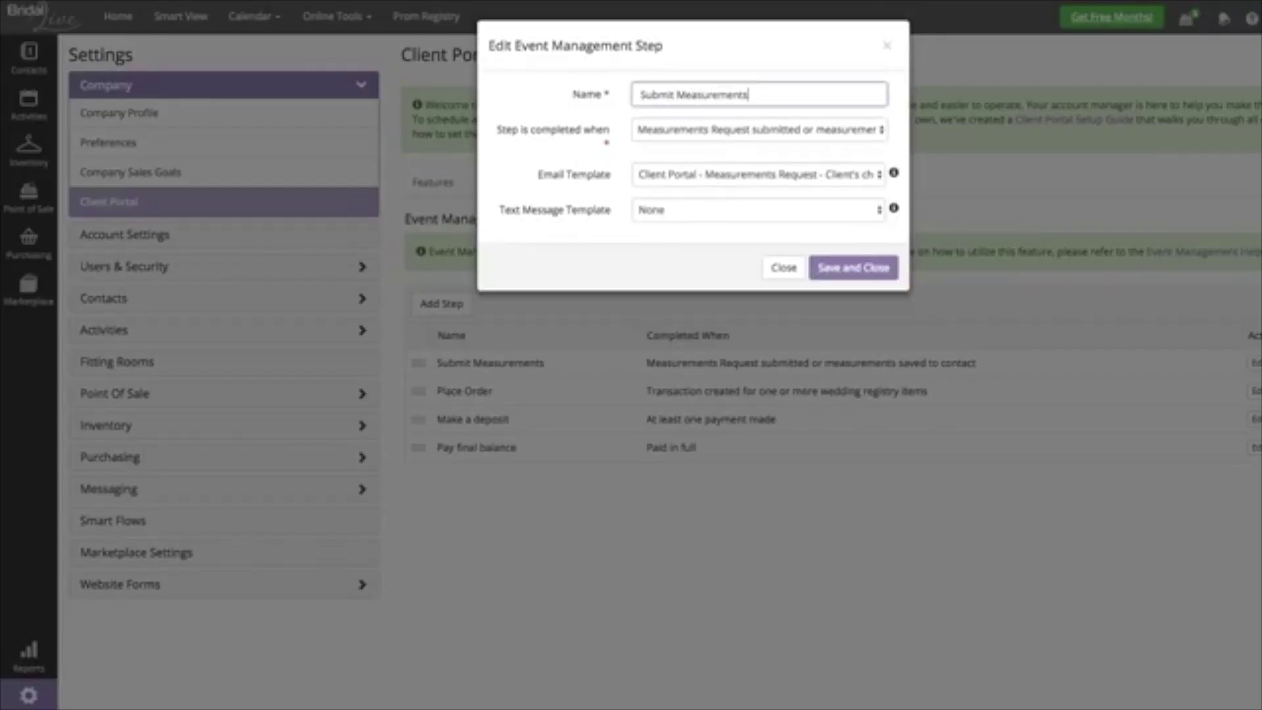
{"action": "left_click", "coordinate": [756, 175]}
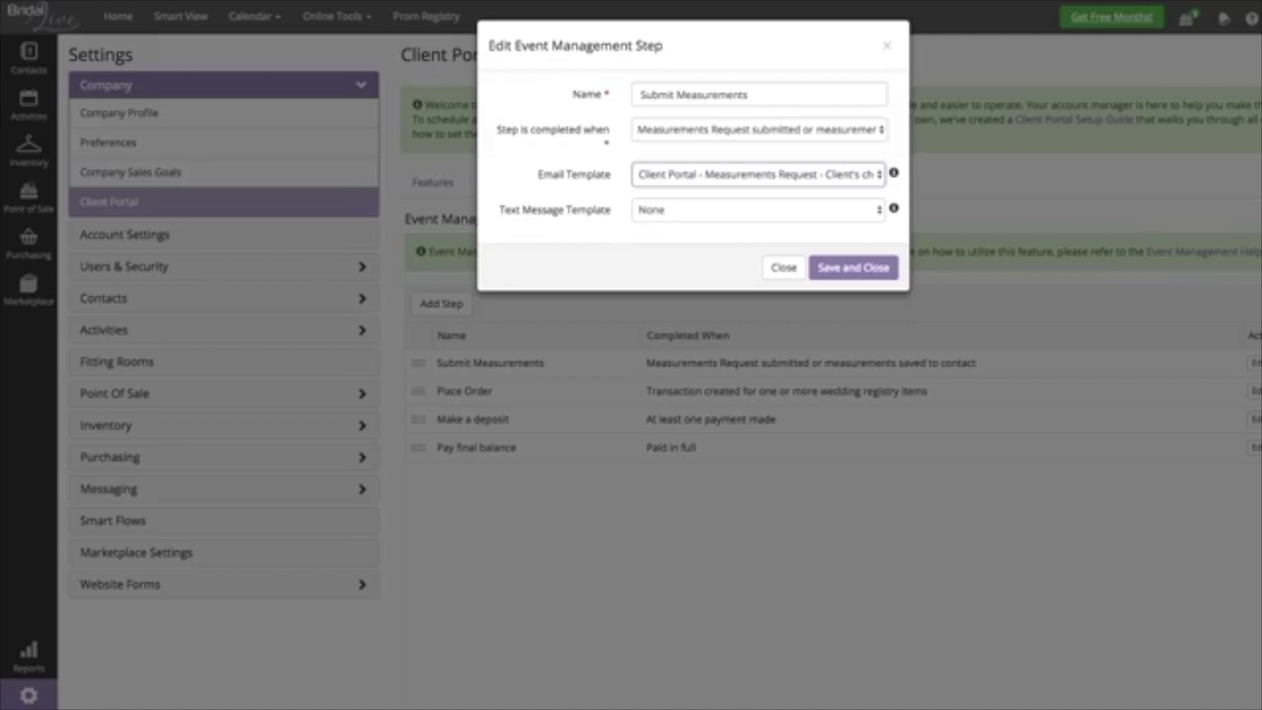
{"action": "left_click", "coordinate": [758, 210]}
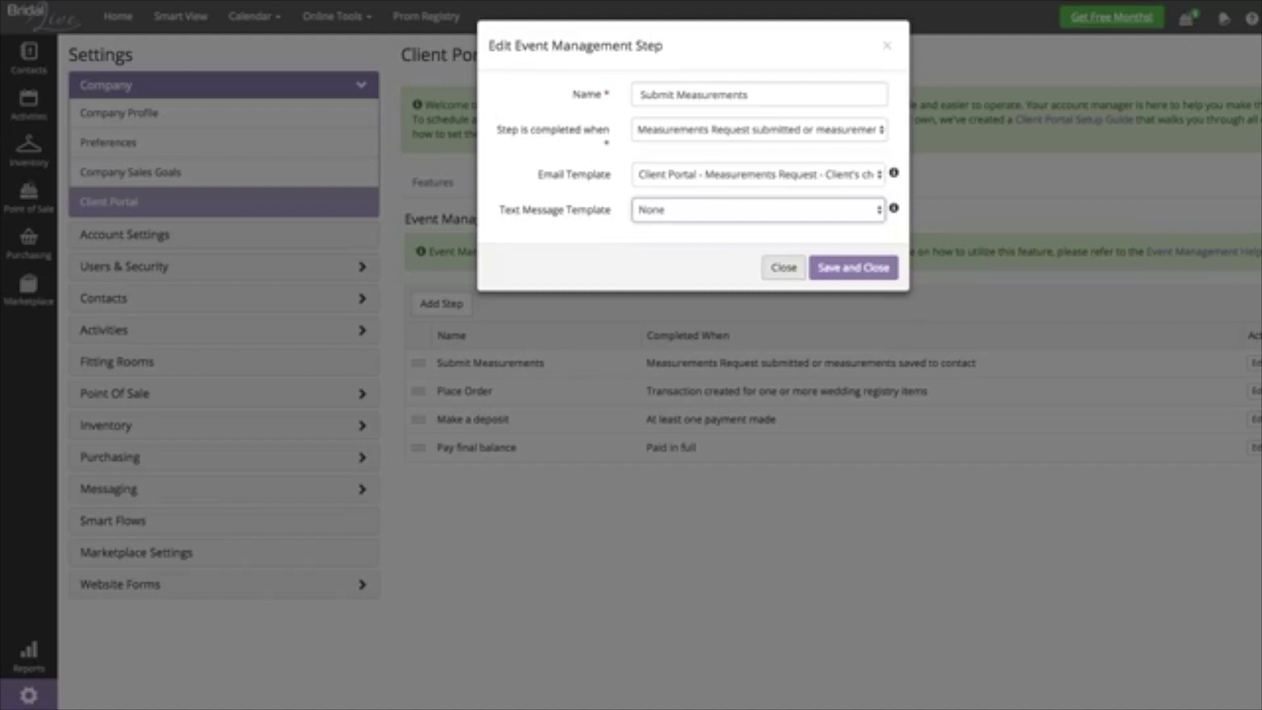
{"action": "left_click", "coordinate": [784, 267]}
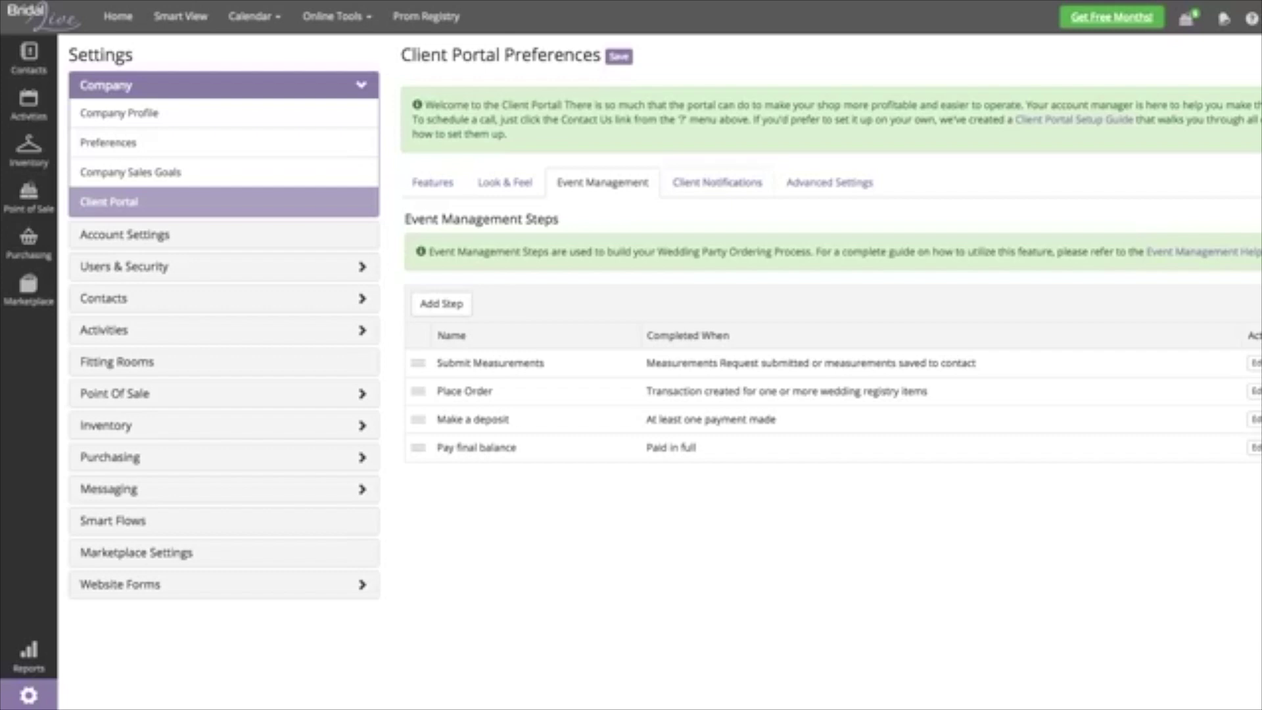
{"action": "left_click", "coordinate": [718, 182]}
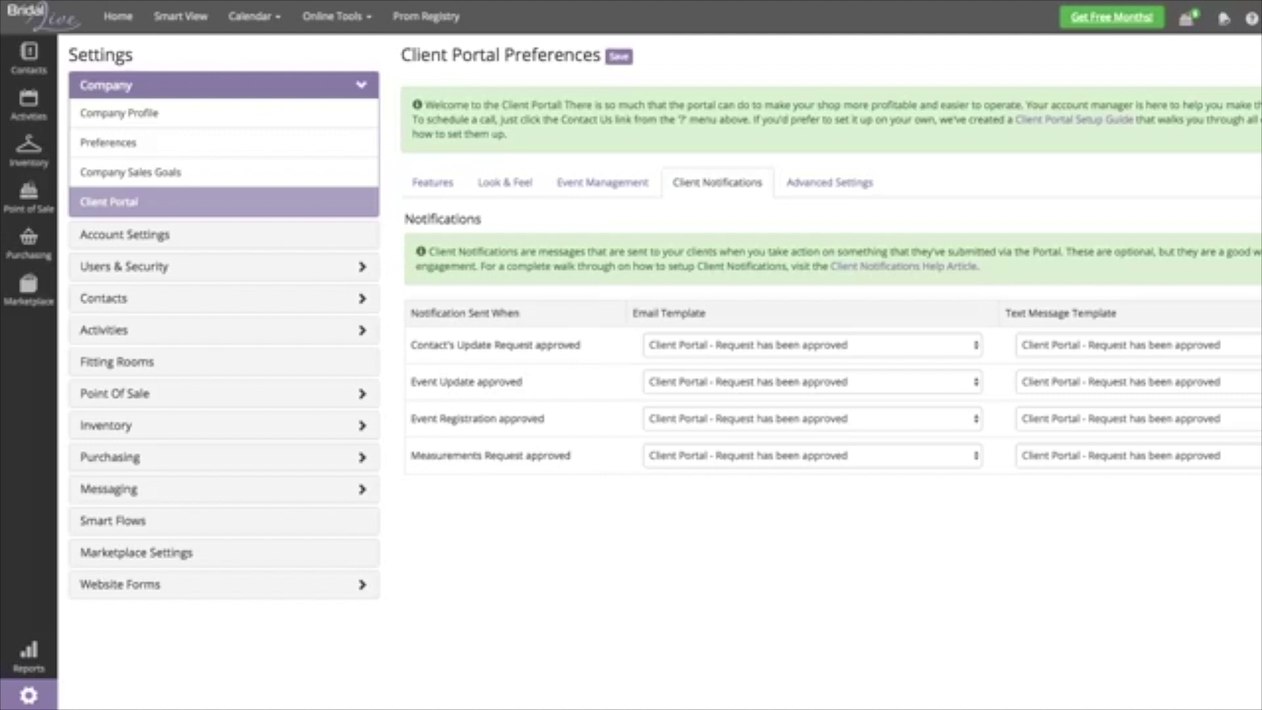
- Highlight the Measurements Request approved notification, then switch to the Advanced Settings tab
{"action": "left_click_drag", "start_coordinate": [570, 456], "coordinate": [411, 456]}
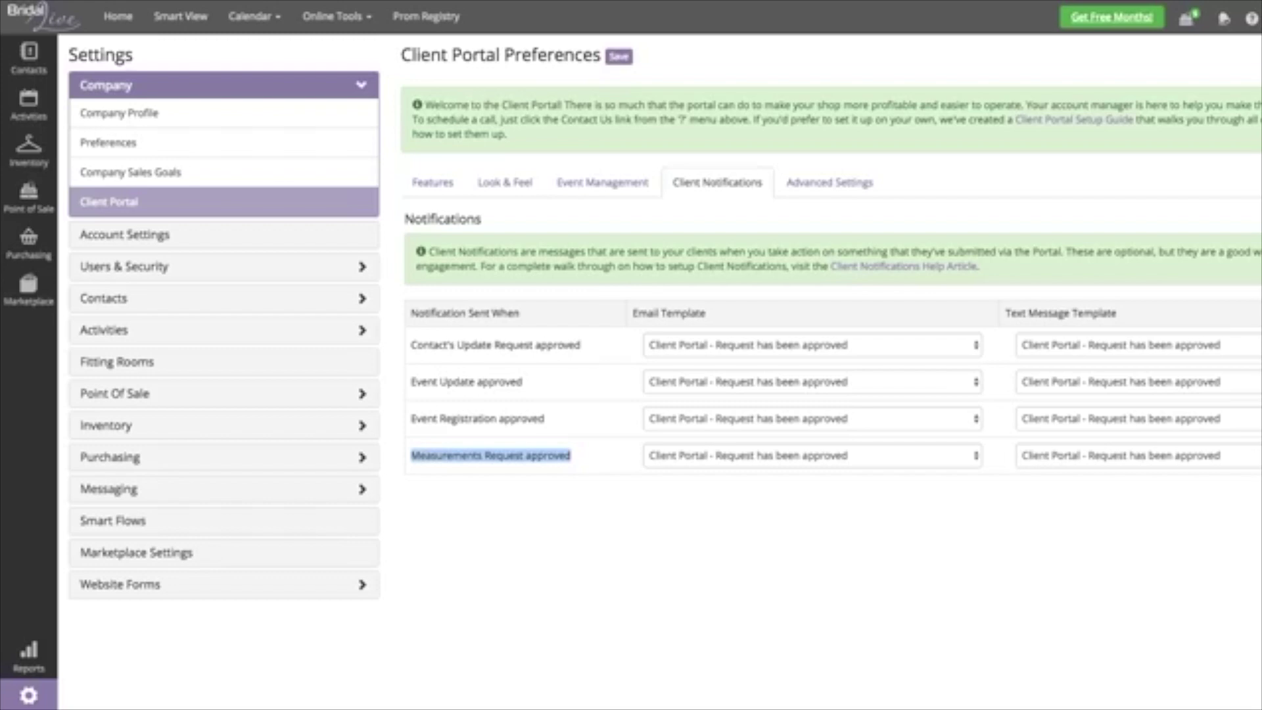
{"action": "left_click", "coordinate": [829, 182]}
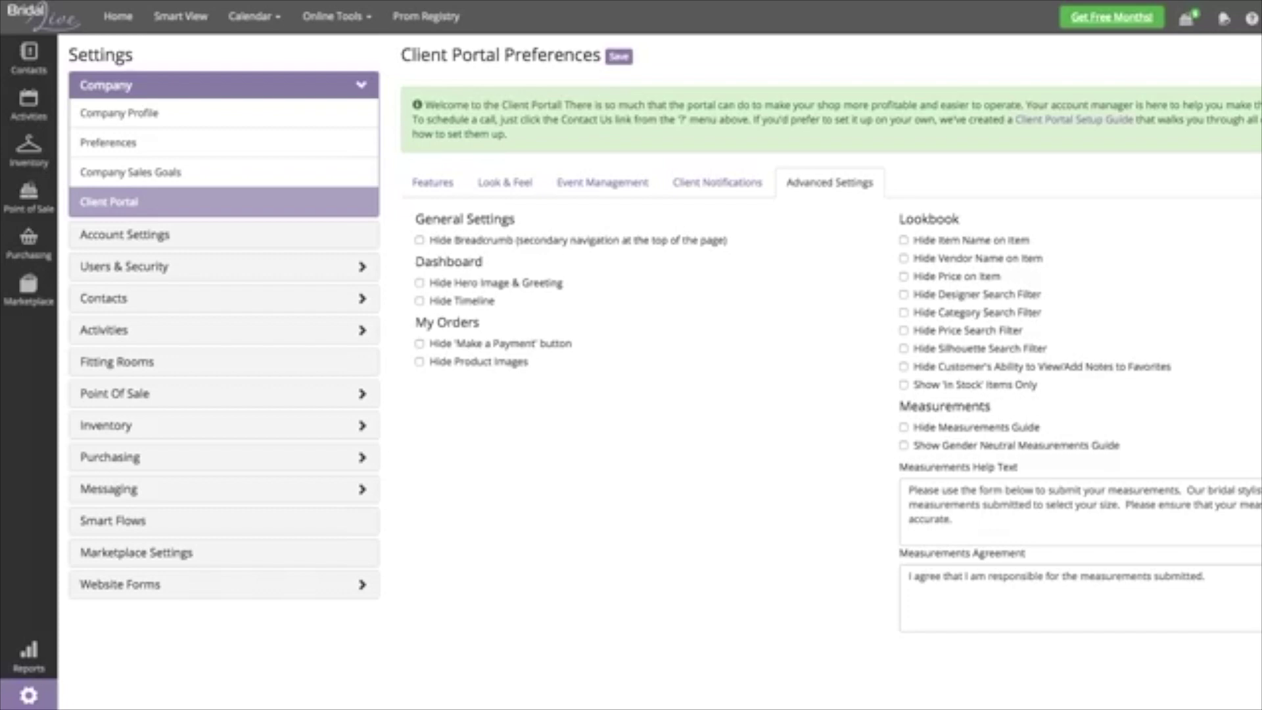
- Disable clients viewing/adding notes to favorites and select the measurements help and agreement text
{"action": "left_click", "coordinate": [904, 367]}
{"action": "left_click", "coordinate": [909, 490]}
{"action": "key", "text": "ctrl+a"}
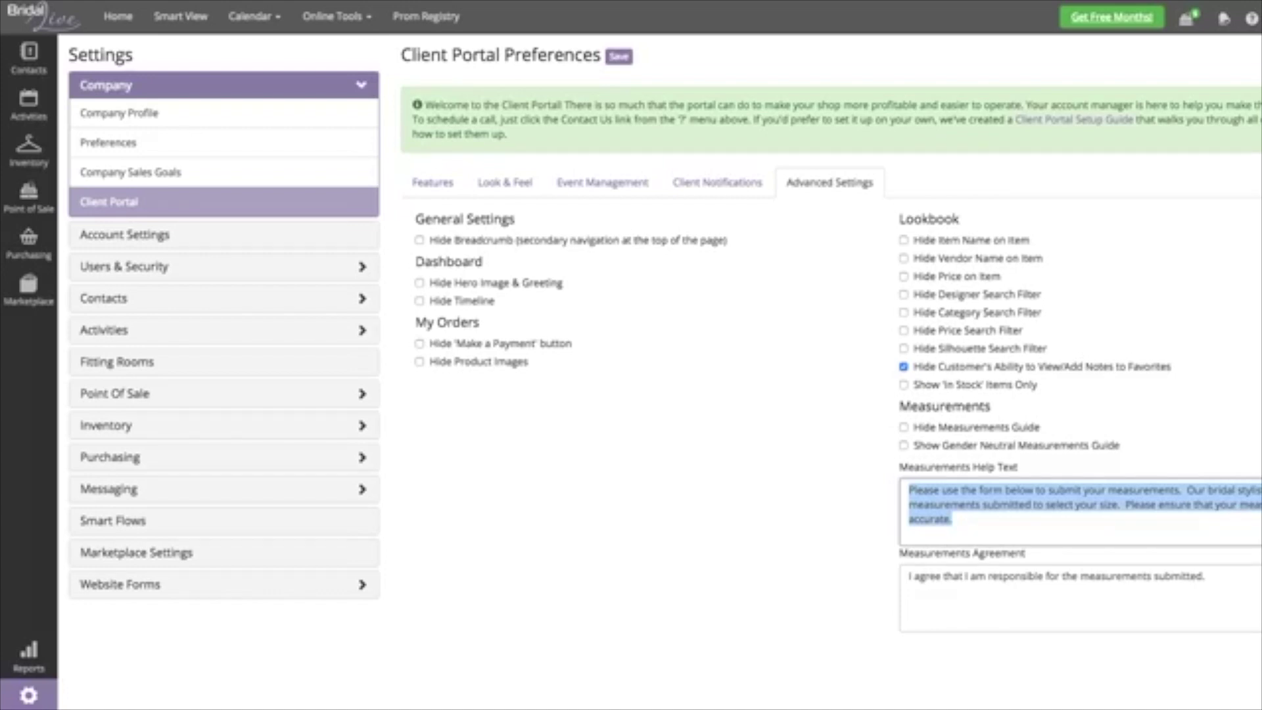
{"action": "left_click", "coordinate": [1207, 576]}
{"action": "left_click_drag", "start_coordinate": [1207, 576], "coordinate": [908, 576]}
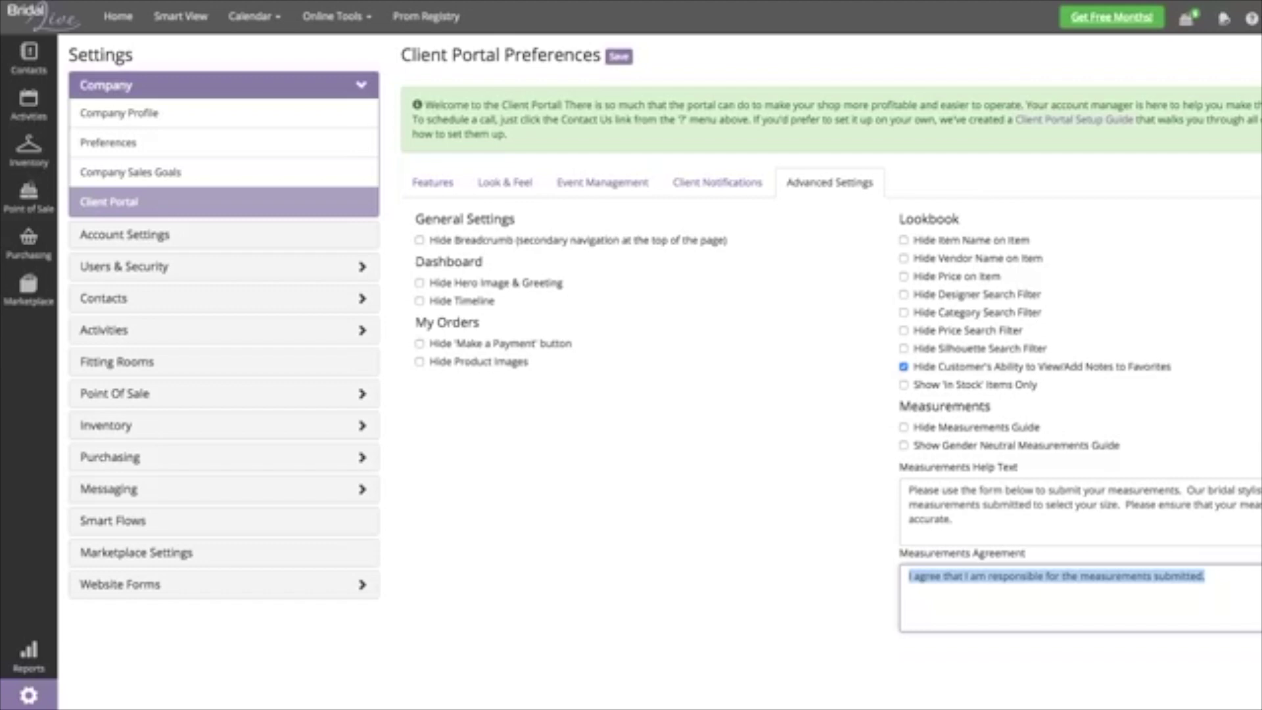
{"action": "mouse_move", "coordinate": [28, 148]}
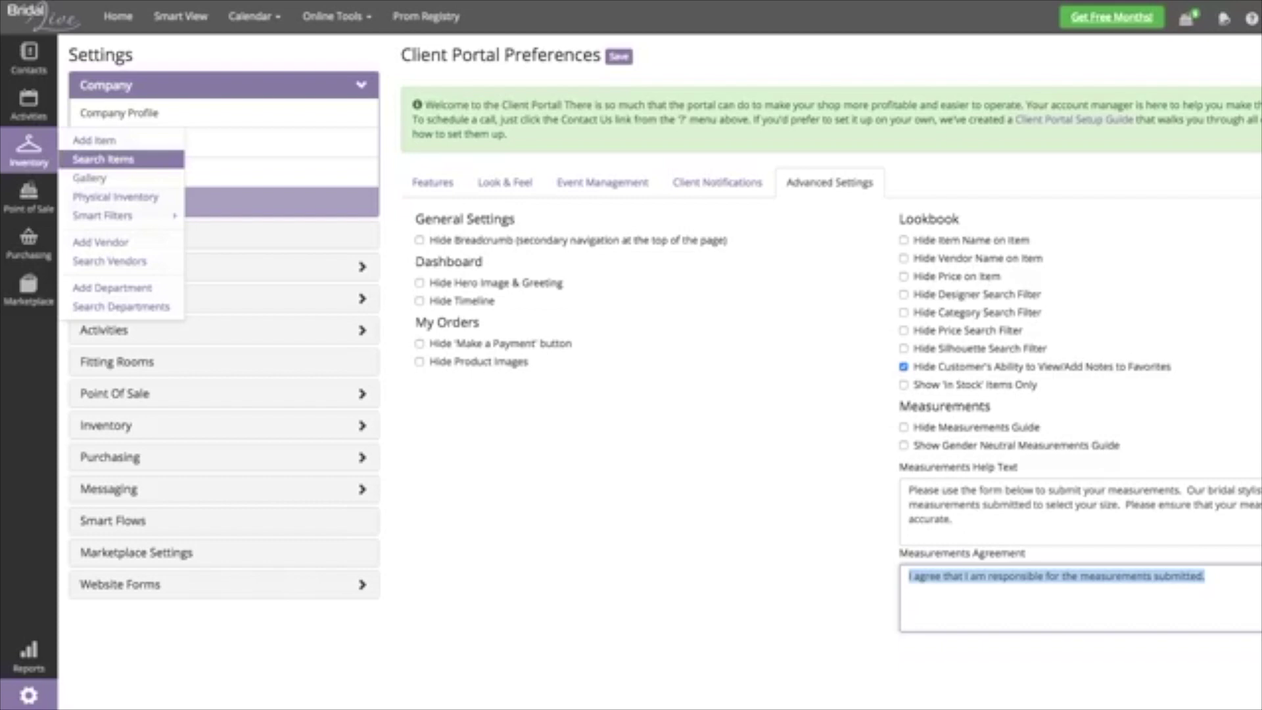
- Go to Inventory > Search Items, discarding the unsaved portal settings
{"action": "left_click", "coordinate": [103, 159]}
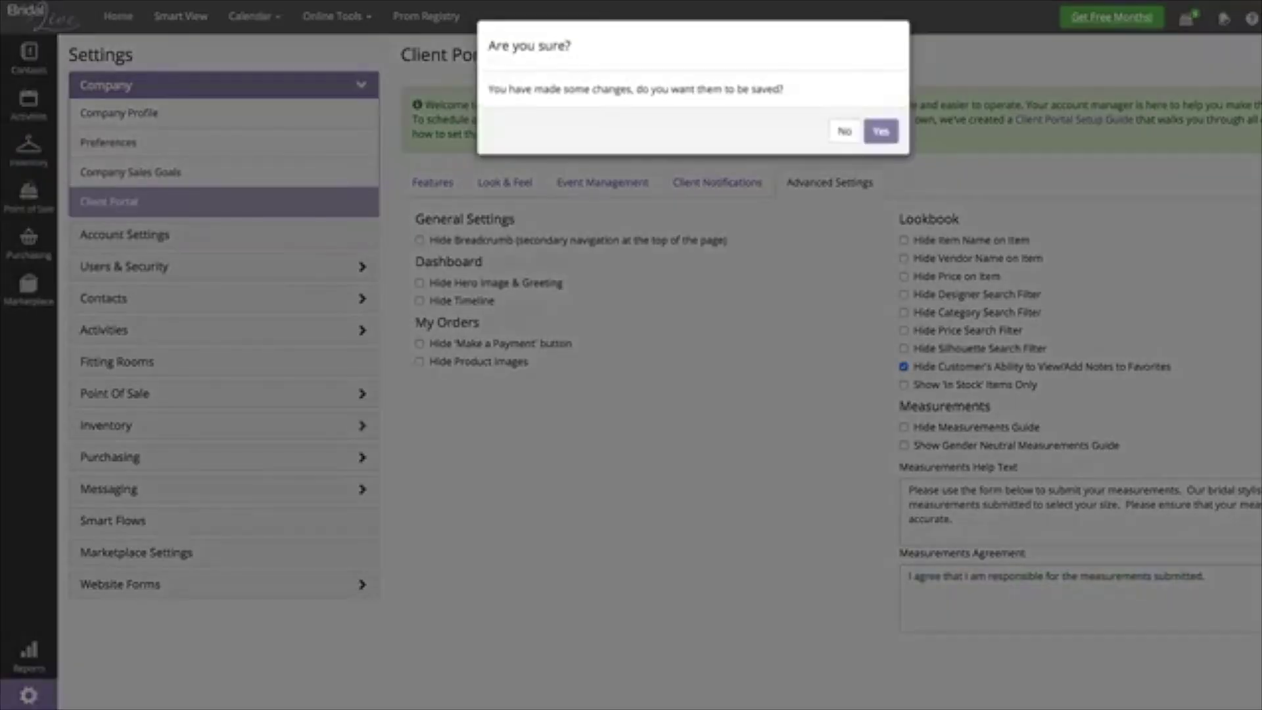
{"action": "left_click", "coordinate": [844, 130]}
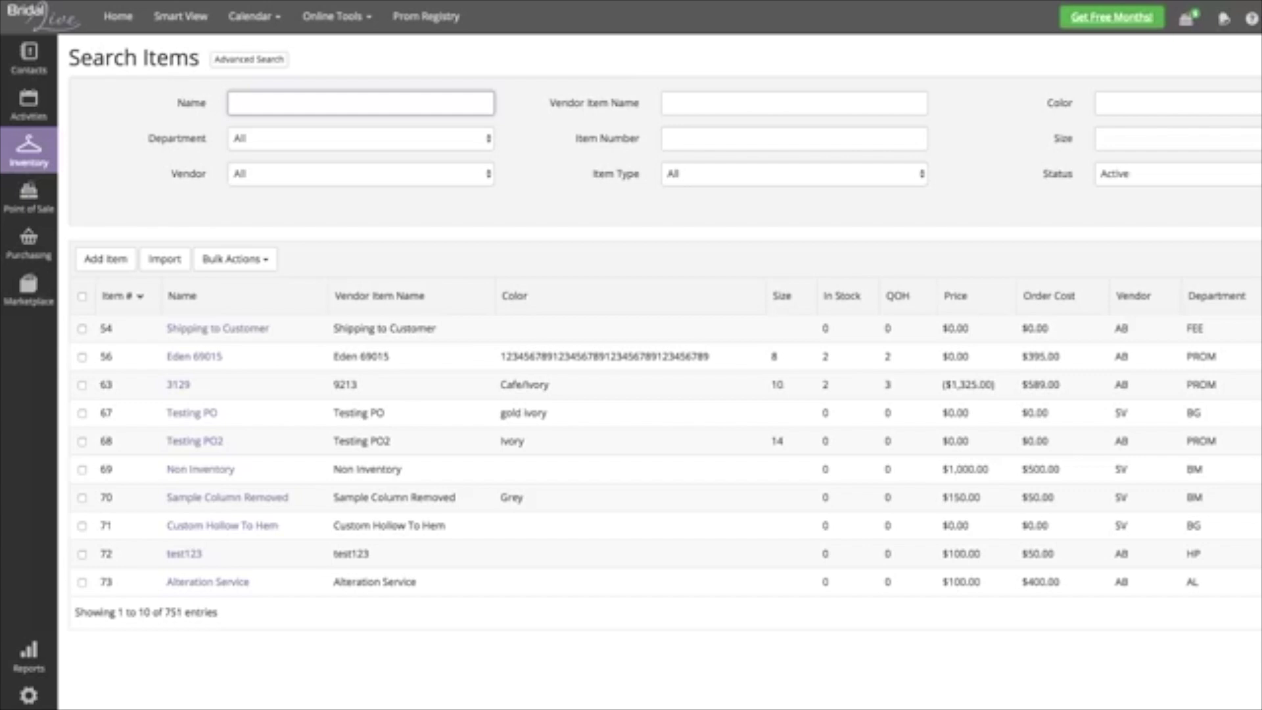
- Filter the item search to the Bridal Gowns department and Allure Bridals vendor
{"action": "left_click", "coordinate": [360, 138]}
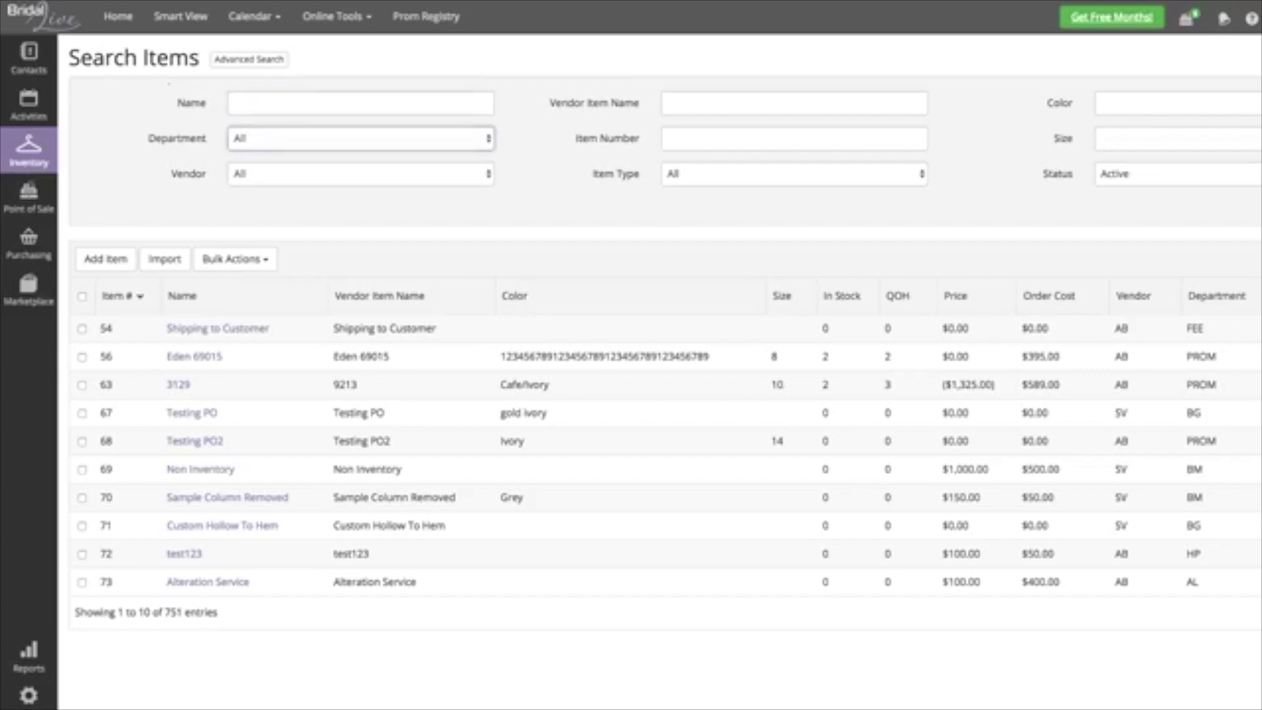
{"action": "left_click", "coordinate": [234, 259]}
{"action": "mouse_move", "coordinate": [271, 474]}
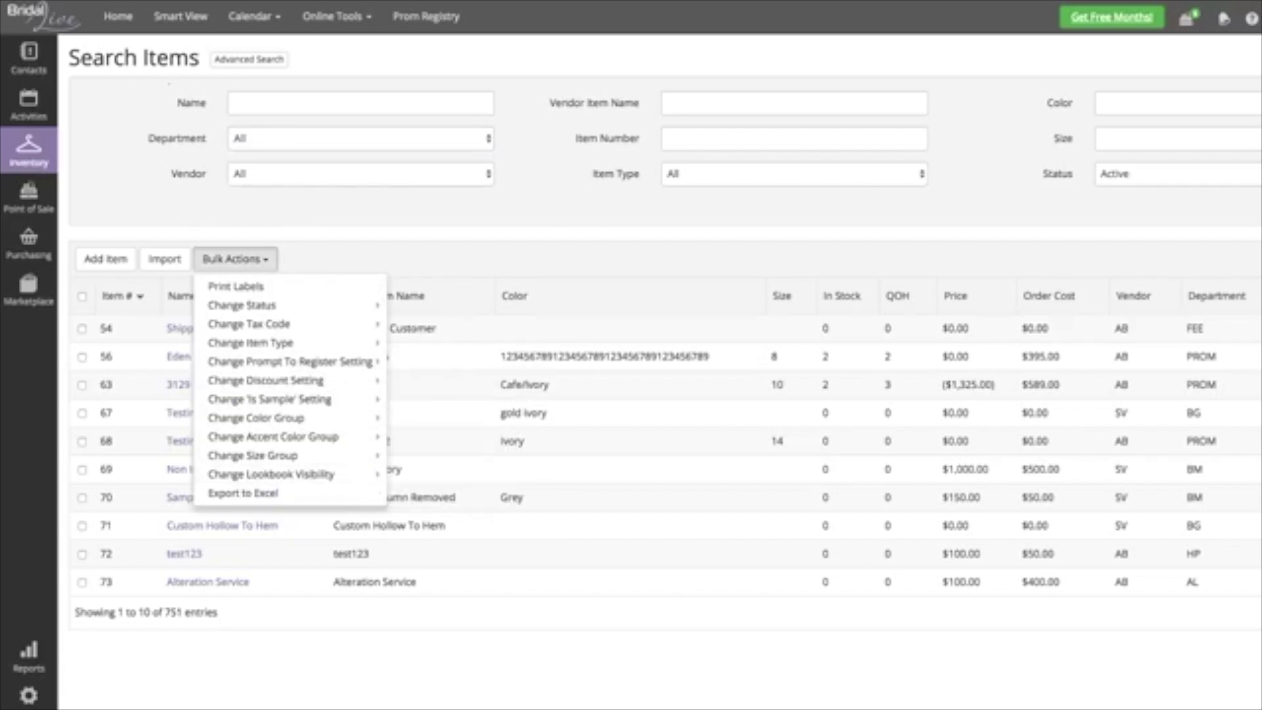
{"action": "key", "text": "Escape"}
{"action": "left_click", "coordinate": [360, 138]}
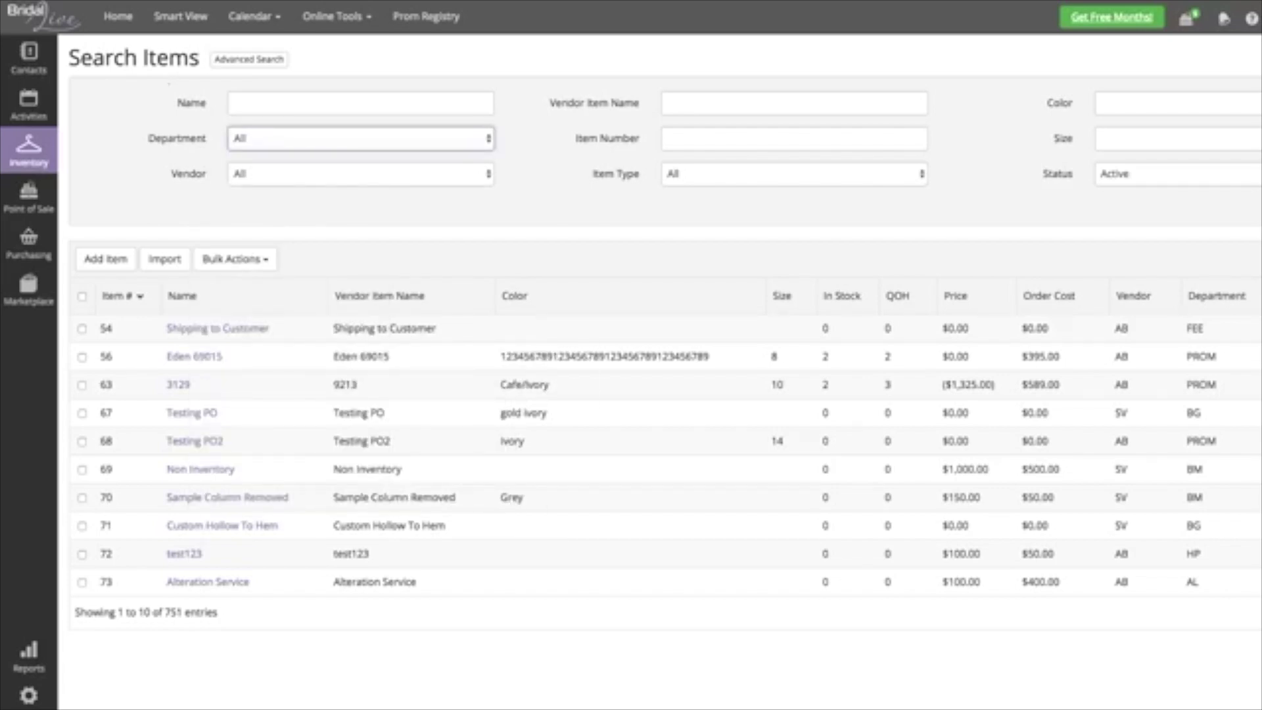
{"action": "key", "text": "Down"}
{"action": "key", "text": "Tab"}
{"action": "key", "text": "Down"}
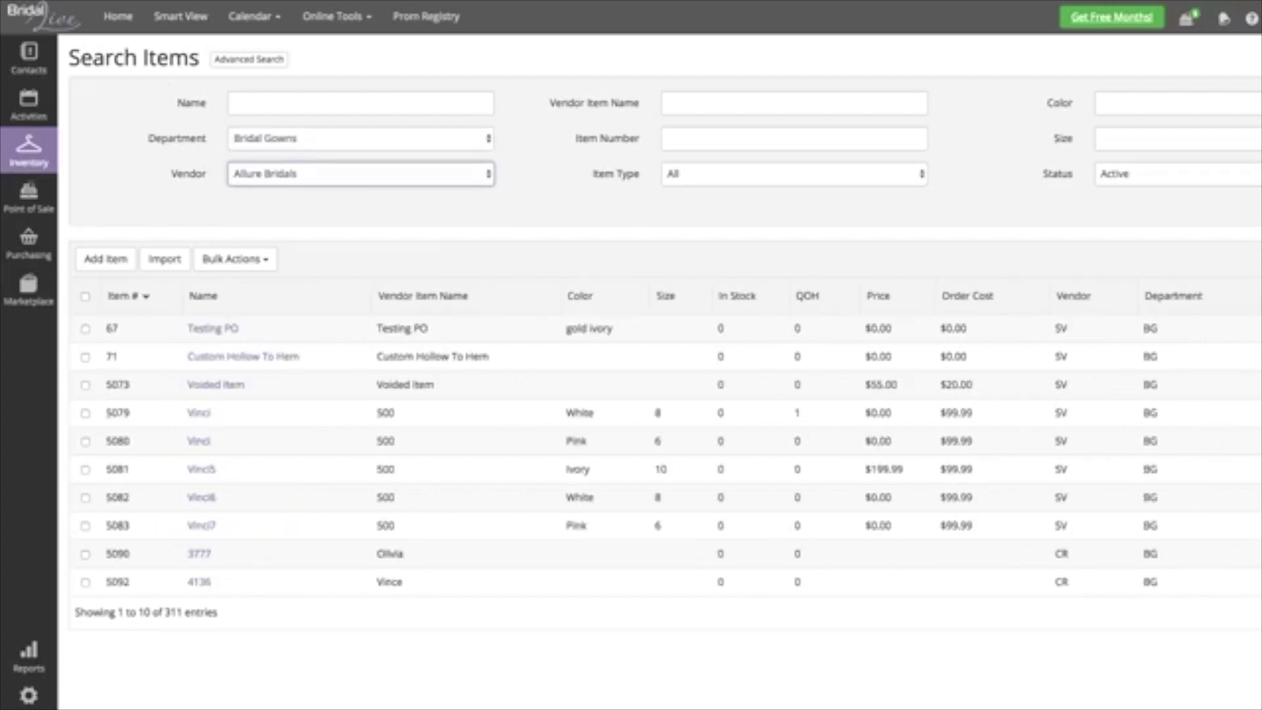
{"action": "key", "text": "Tab"}
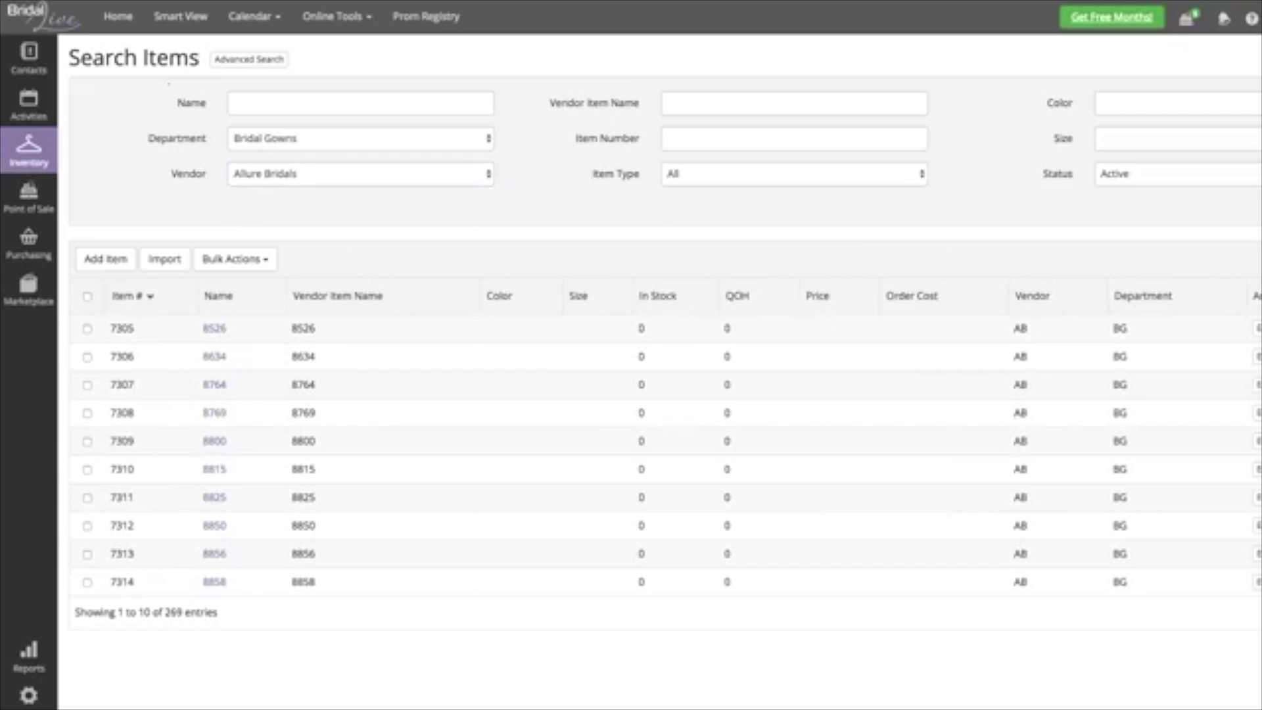
{"action": "key", "text": "Down"}
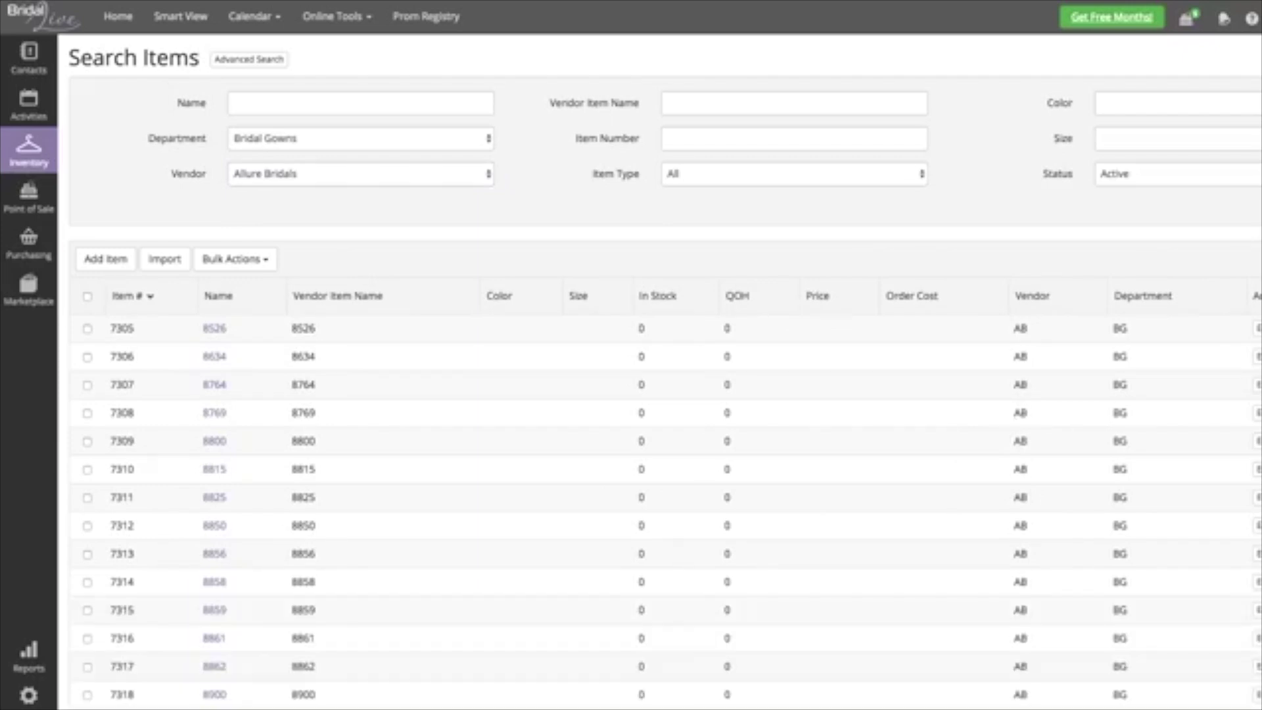
- Select all 269 filtered items and bulk-set them to Show on Lookbook
{"action": "left_click", "coordinate": [87, 295]}
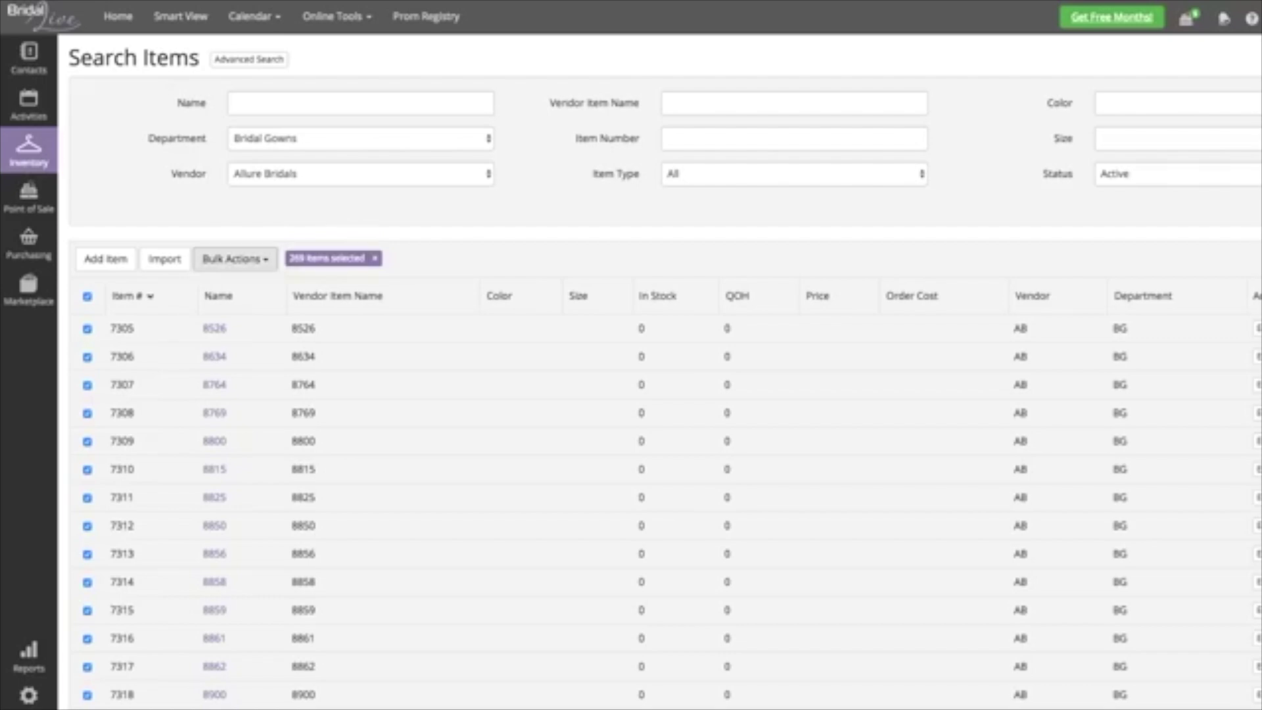
{"action": "left_click", "coordinate": [235, 259]}
{"action": "mouse_move", "coordinate": [289, 436]}
{"action": "mouse_move", "coordinate": [289, 474]}
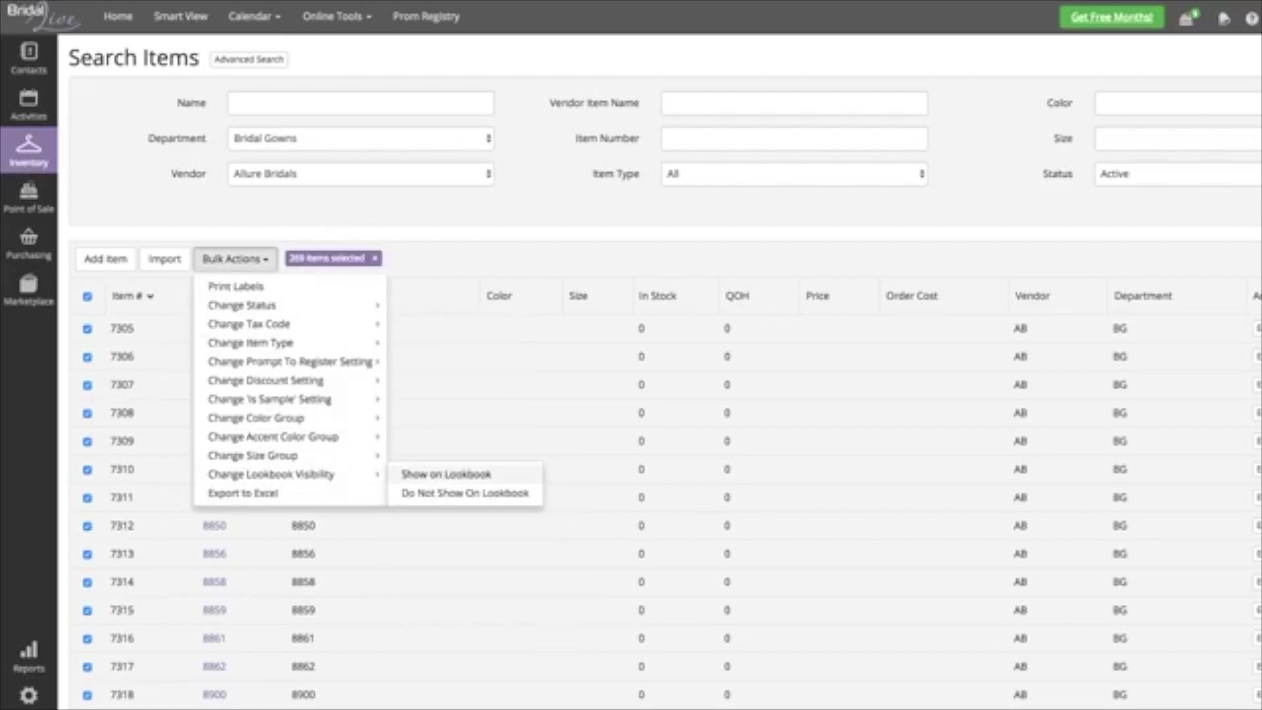
{"action": "left_click", "coordinate": [447, 474]}
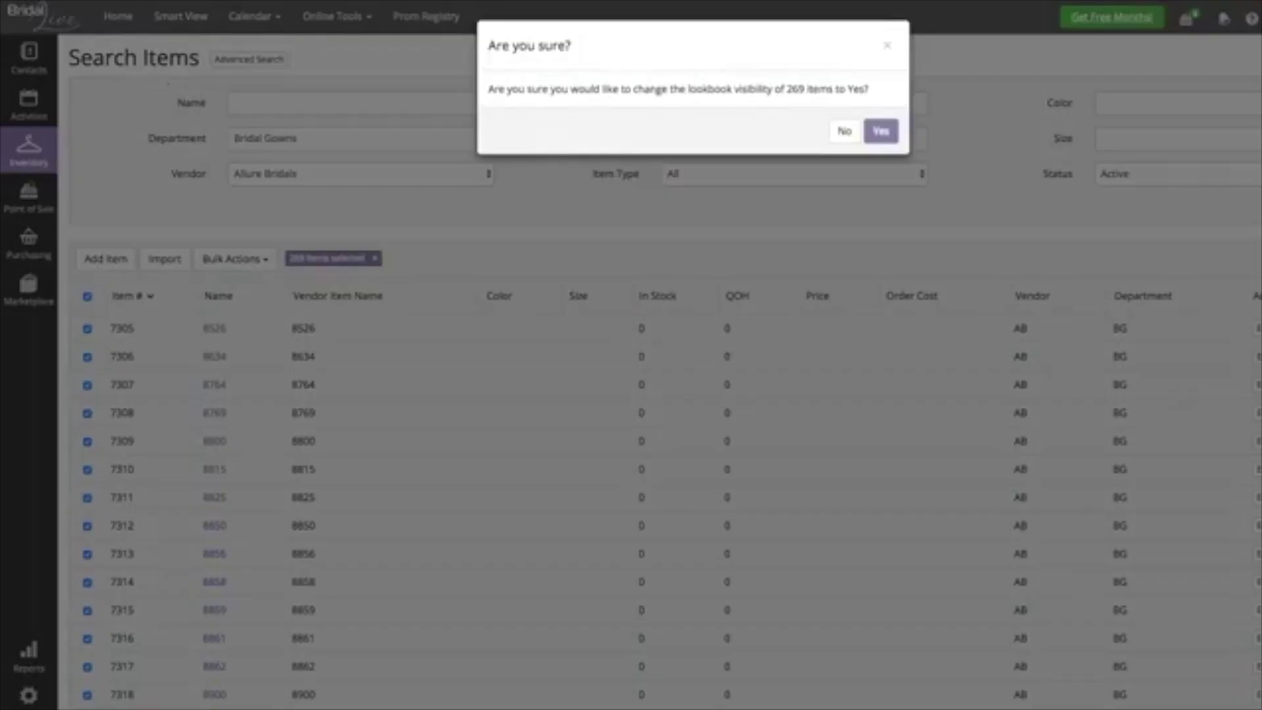
{"action": "left_click", "coordinate": [880, 131]}
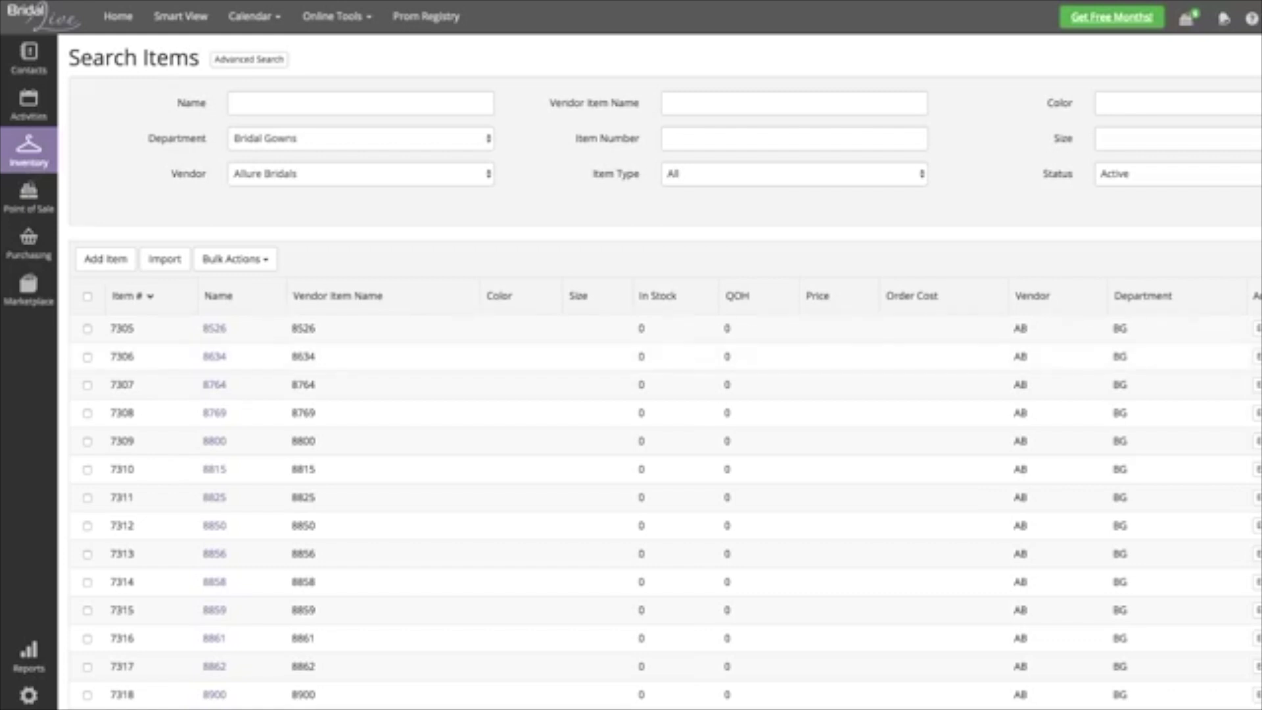
{"action": "left_click", "coordinate": [360, 138]}
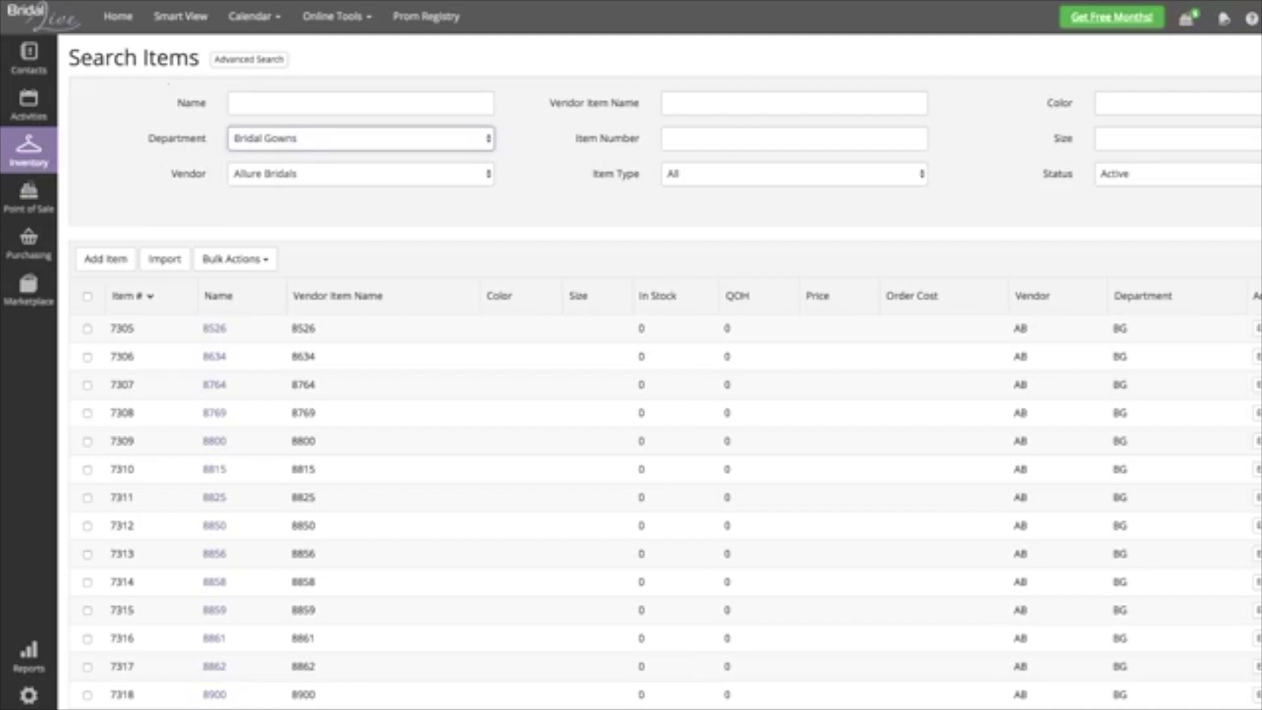
- Filter the items to the Bridesmaid Dresses department and Essense Designs vendor
{"action": "key", "text": "Down"}
{"action": "key", "text": "Tab"}
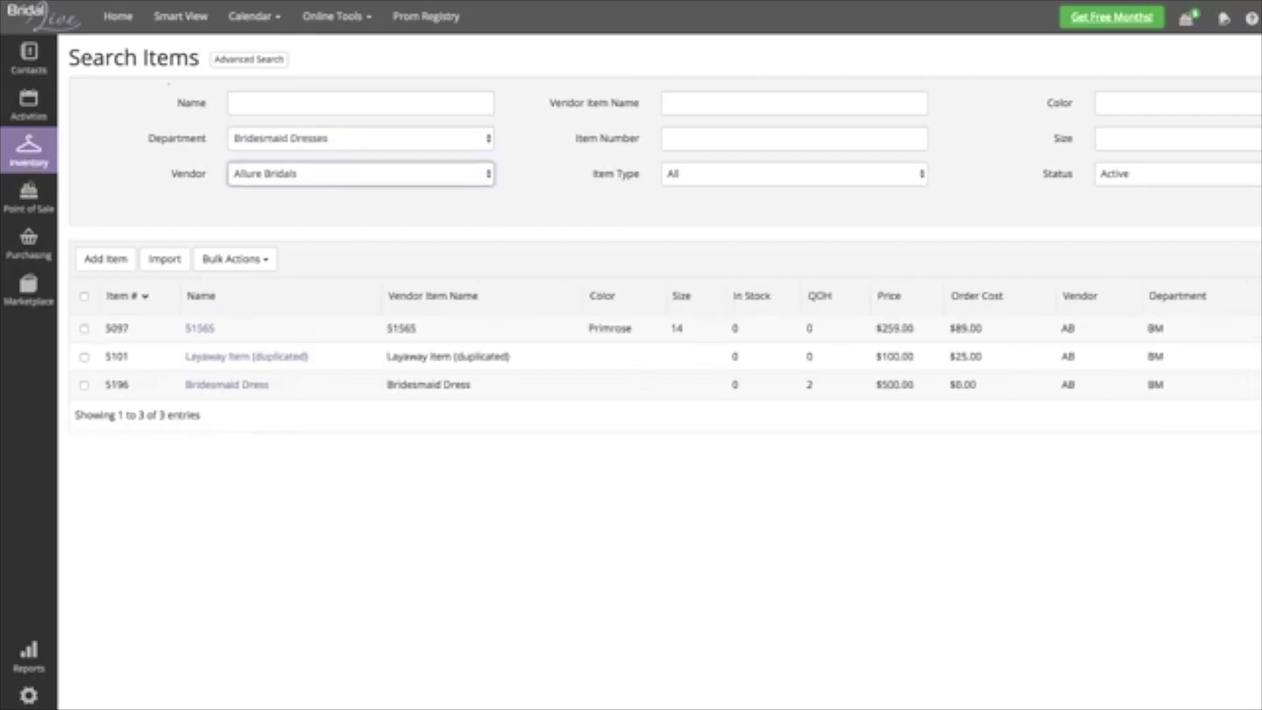
{"action": "key", "text": "Down"}
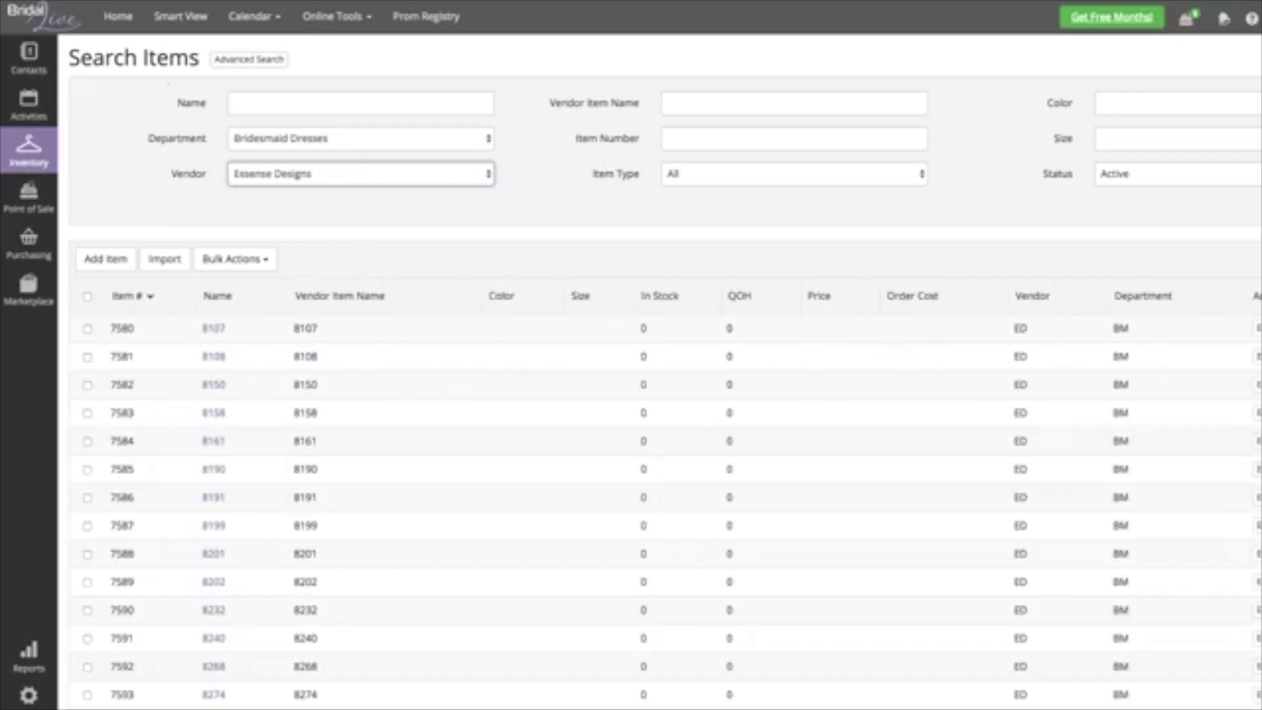
- Bulk-set all filtered bridesmaid dresses to Show on Lookbook and open item 8107
{"action": "left_click", "coordinate": [87, 296]}
{"action": "left_click", "coordinate": [235, 259]}
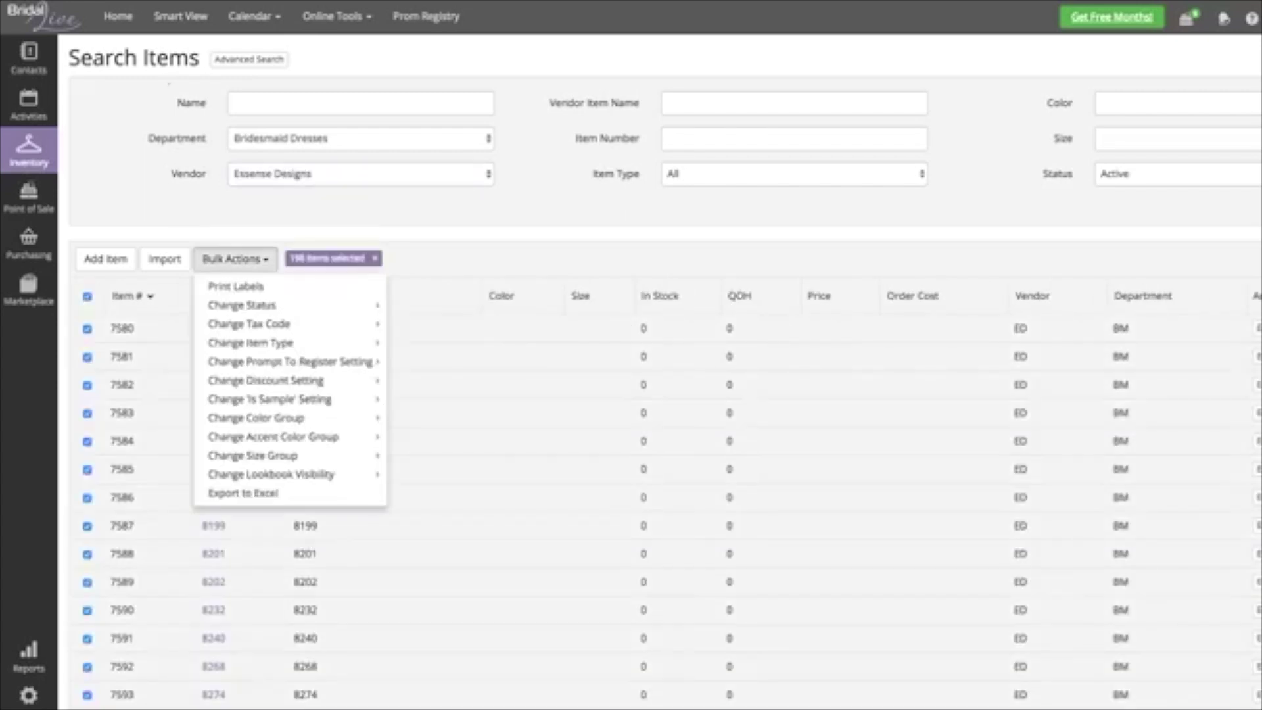
{"action": "mouse_move", "coordinate": [263, 456]}
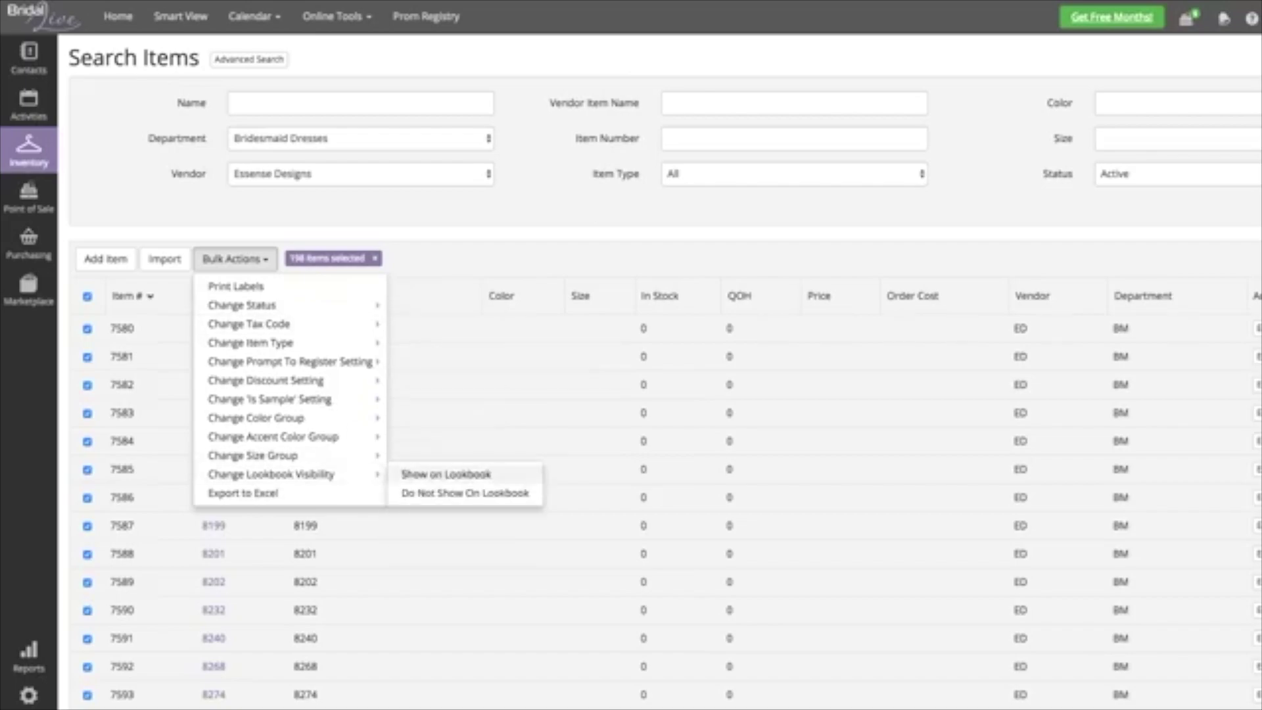
{"action": "left_click", "coordinate": [436, 474]}
{"action": "left_click", "coordinate": [881, 131]}
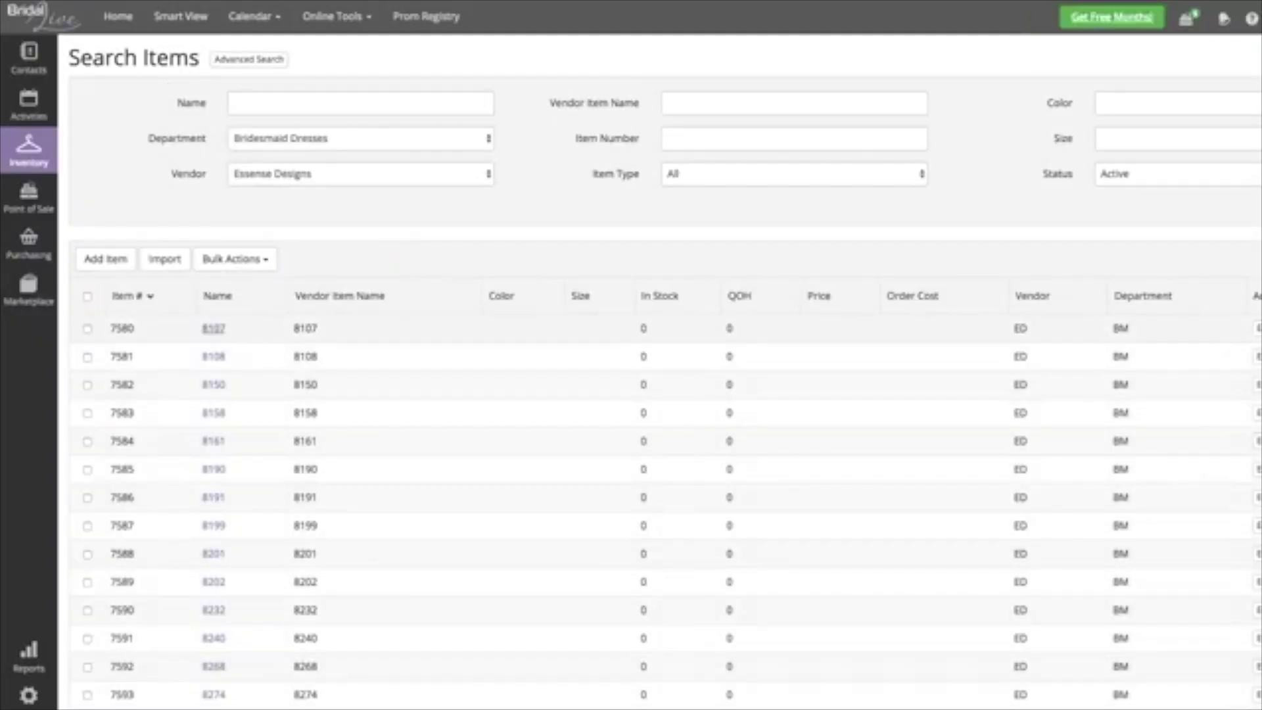
{"action": "left_click", "coordinate": [213, 328]}
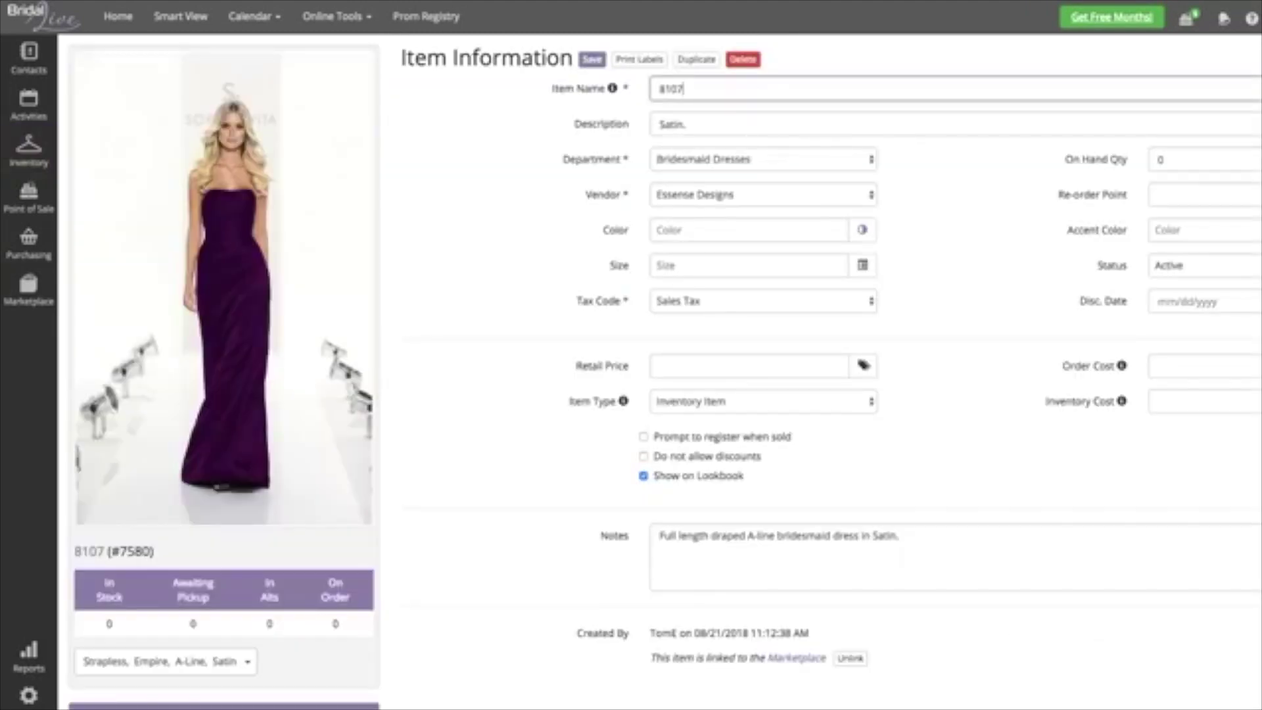
- Toggle item 8107's Show on Lookbook off and back on, leaving it enabled
{"action": "left_click_drag", "start_coordinate": [745, 475], "coordinate": [654, 475]}
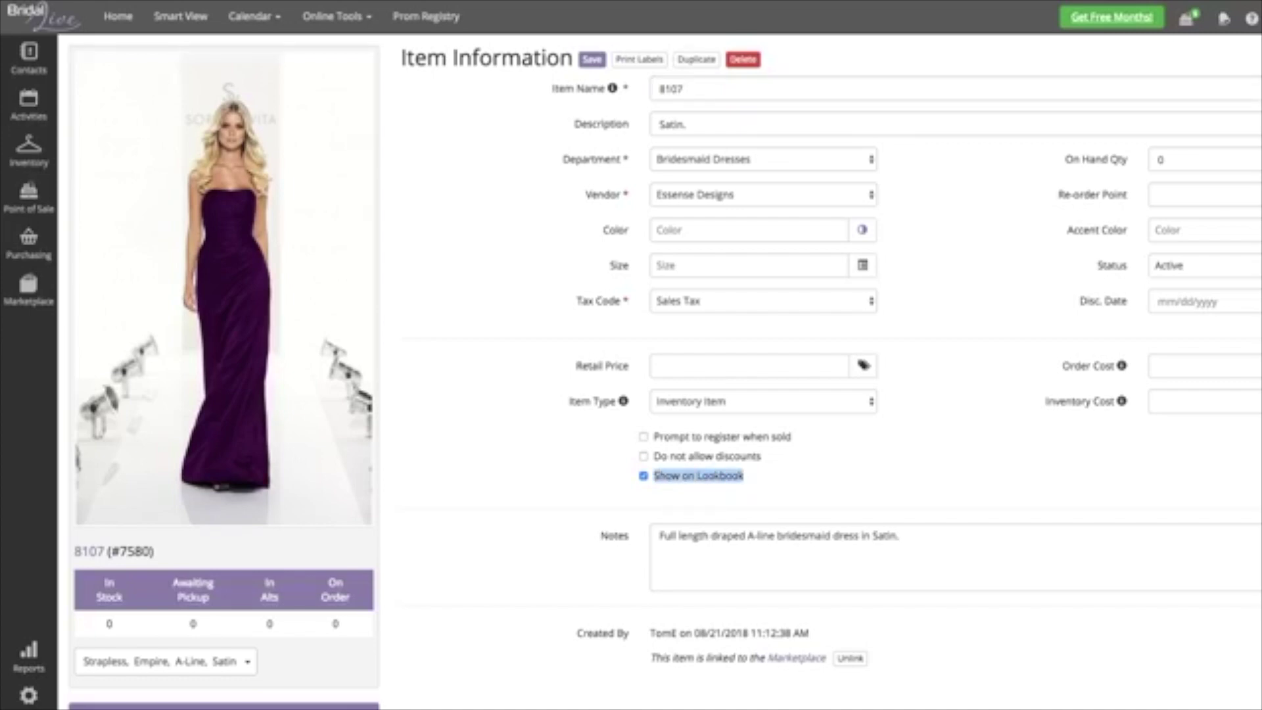
{"action": "left_click", "coordinate": [654, 476]}
{"action": "left_click", "coordinate": [644, 475]}
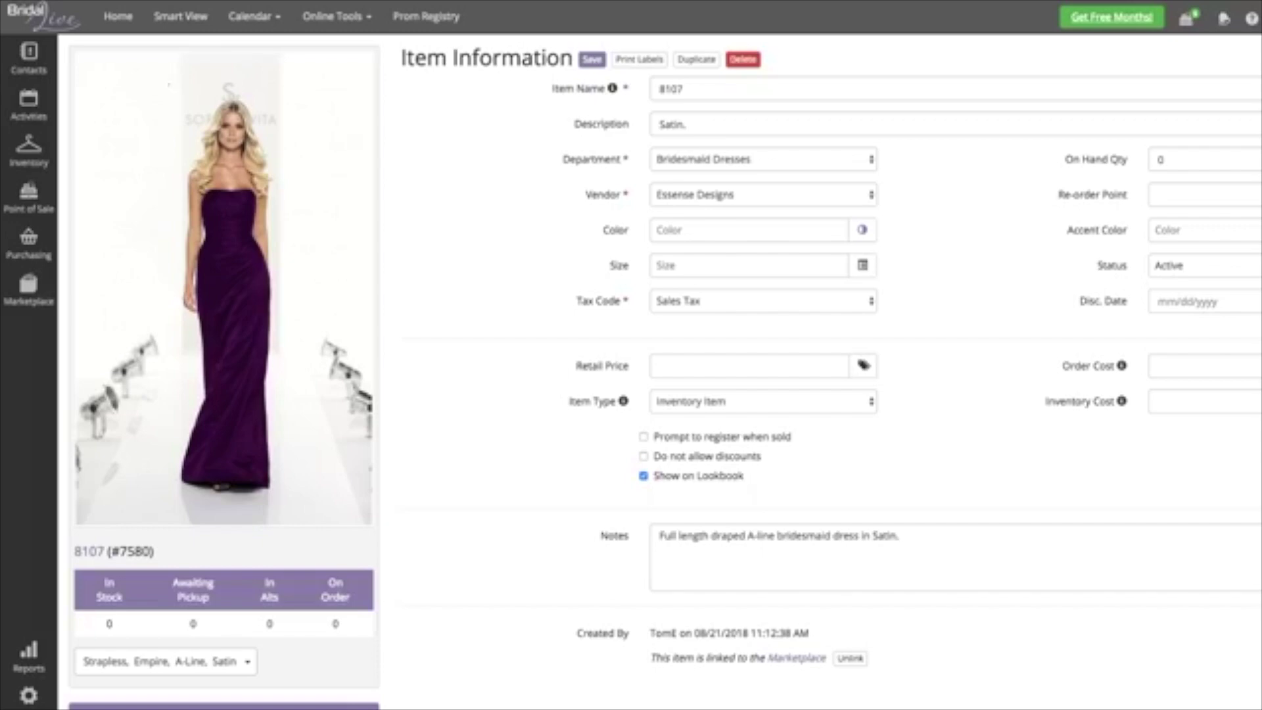
{"action": "mouse_move", "coordinate": [28, 58]}
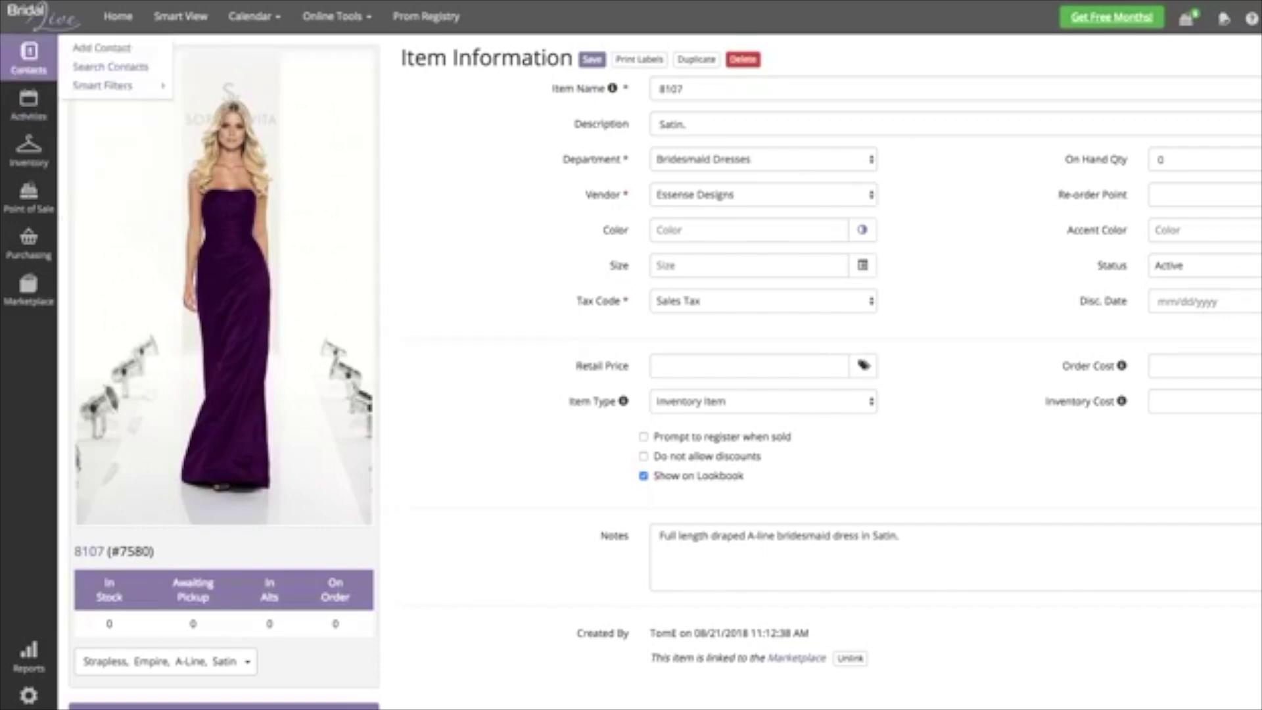
{"action": "mouse_move", "coordinate": [28, 150]}
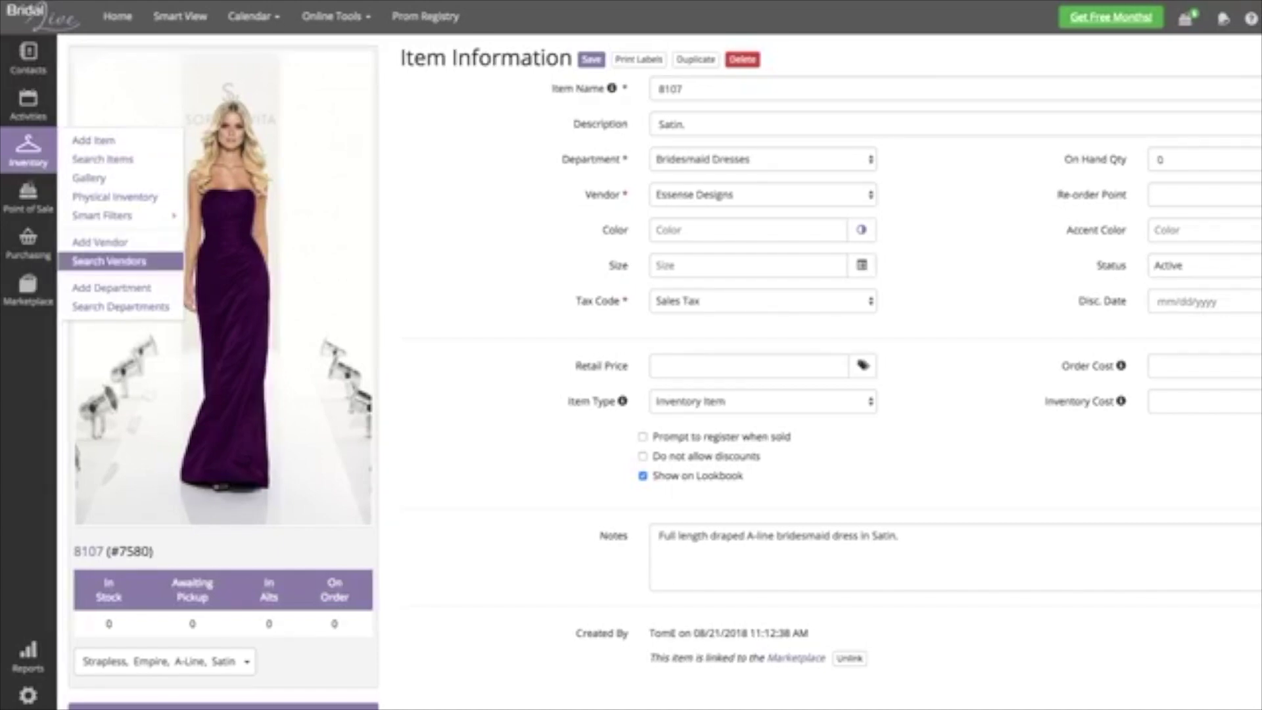
- Enable the lookbook designer filter for the Allure Bridals vendor
{"action": "left_click", "coordinate": [109, 261]}
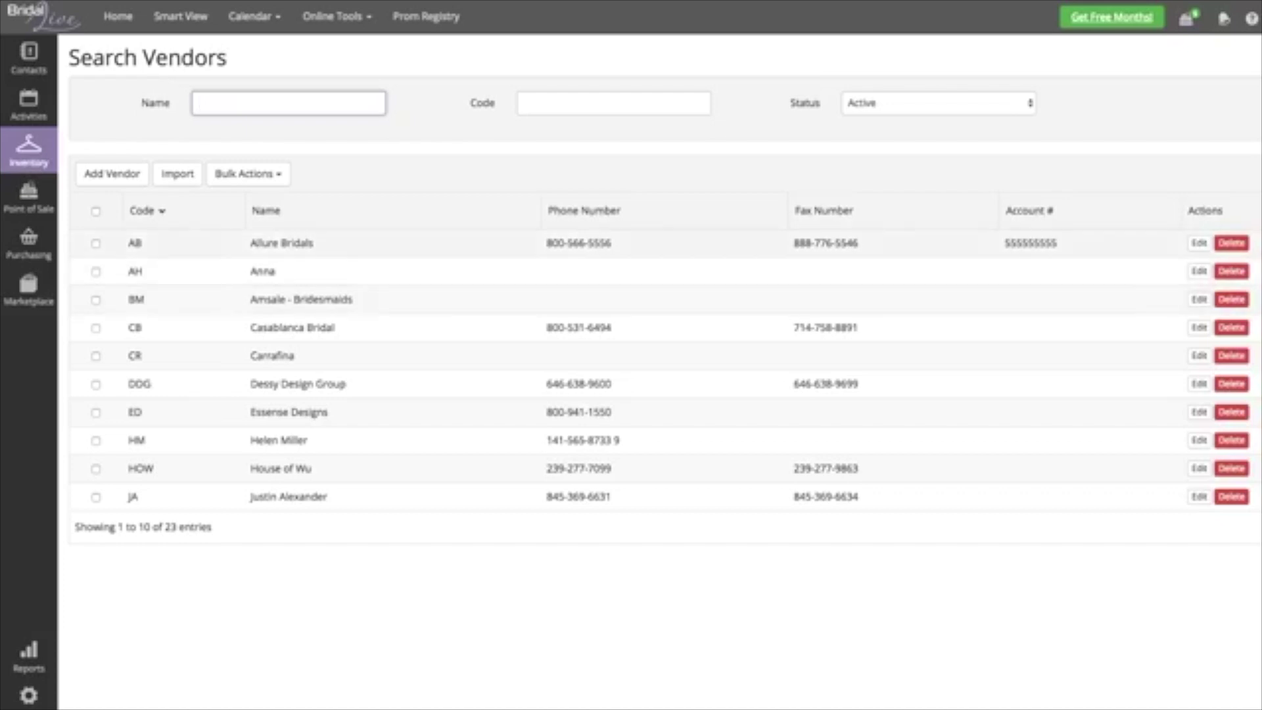
{"action": "left_click", "coordinate": [1199, 243]}
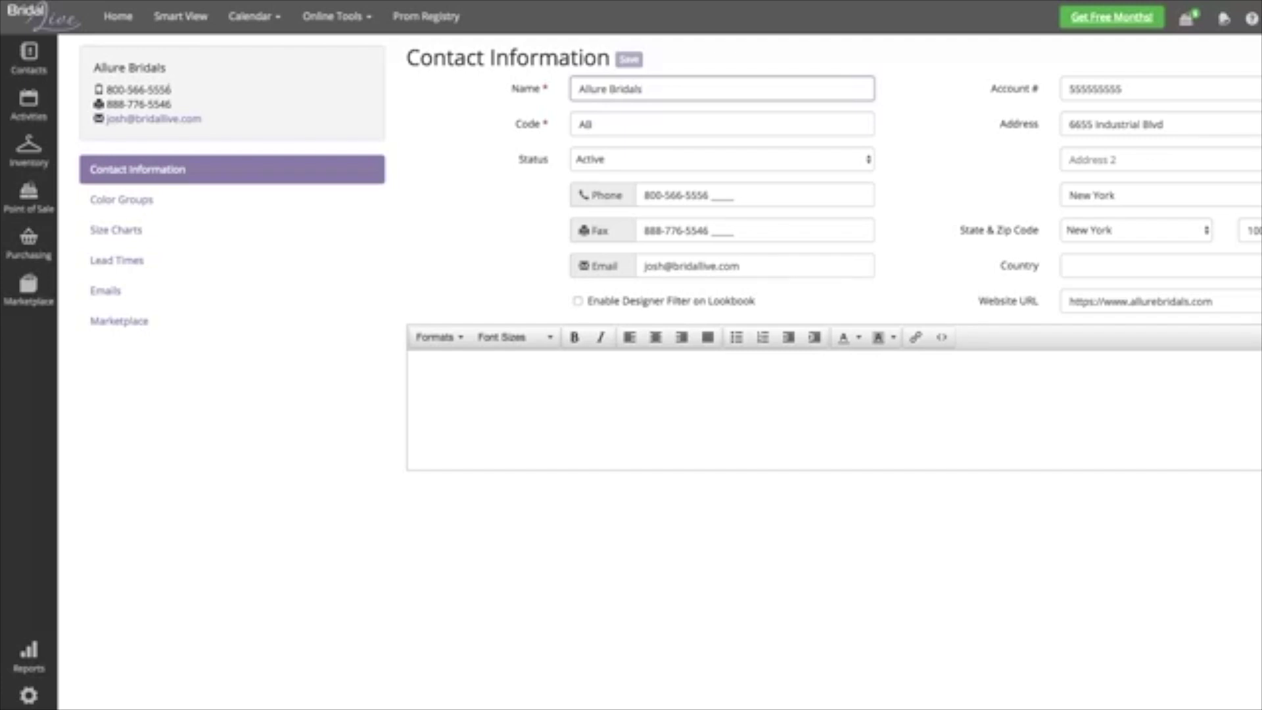
{"action": "left_click", "coordinate": [577, 301]}
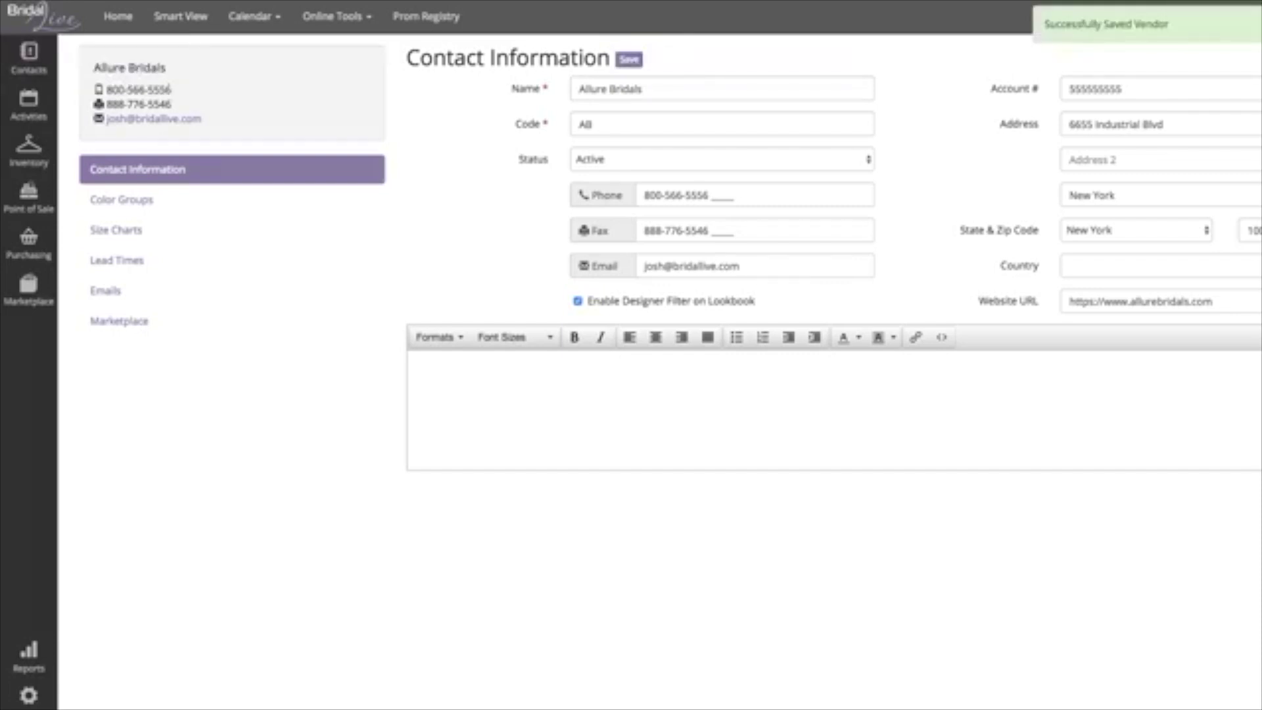
{"action": "left_click", "coordinate": [28, 148]}
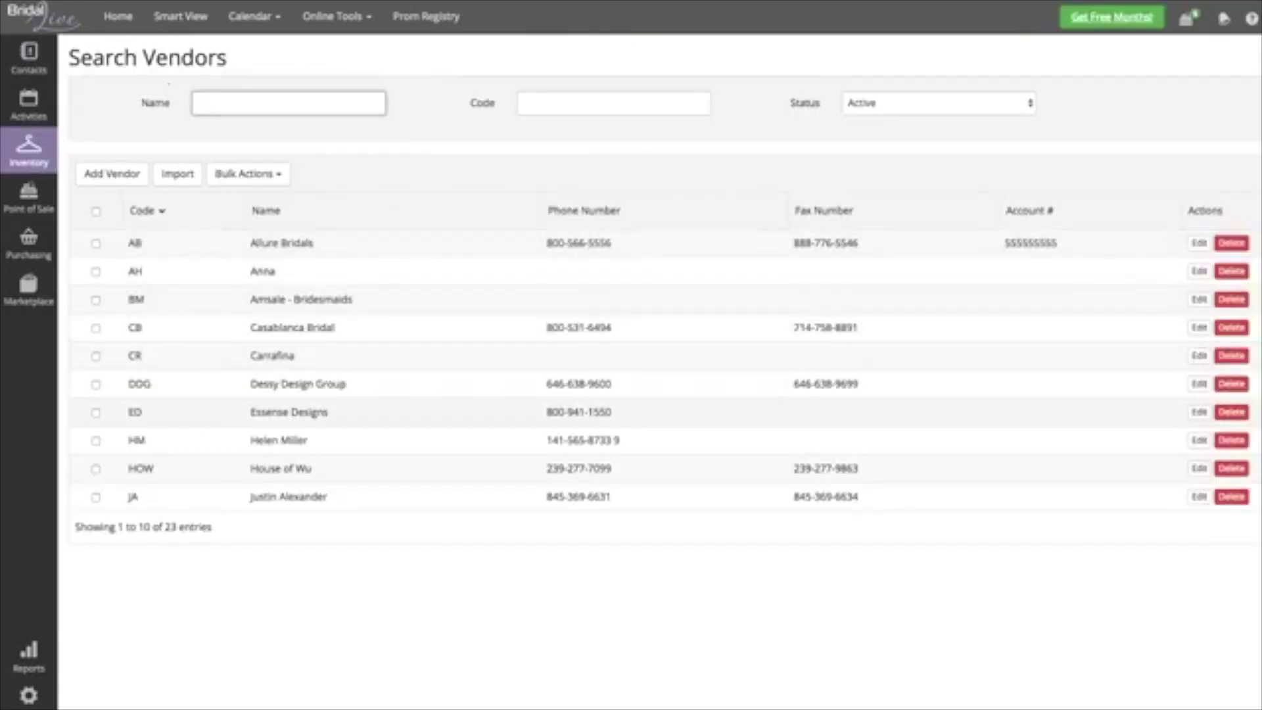
- Enable and save the lookbook designer filter for Essense Designs, then view the departments list
{"action": "left_click", "coordinate": [1199, 412]}
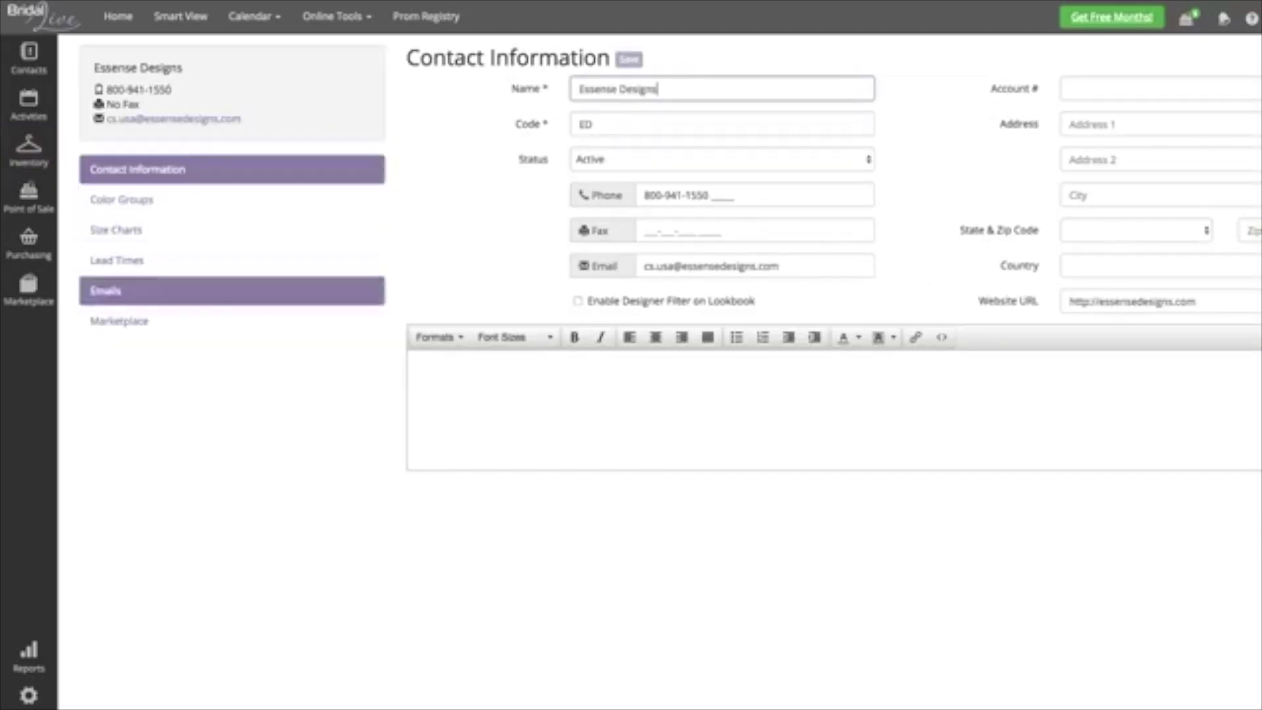
{"action": "left_click", "coordinate": [577, 301]}
{"action": "left_click", "coordinate": [629, 59]}
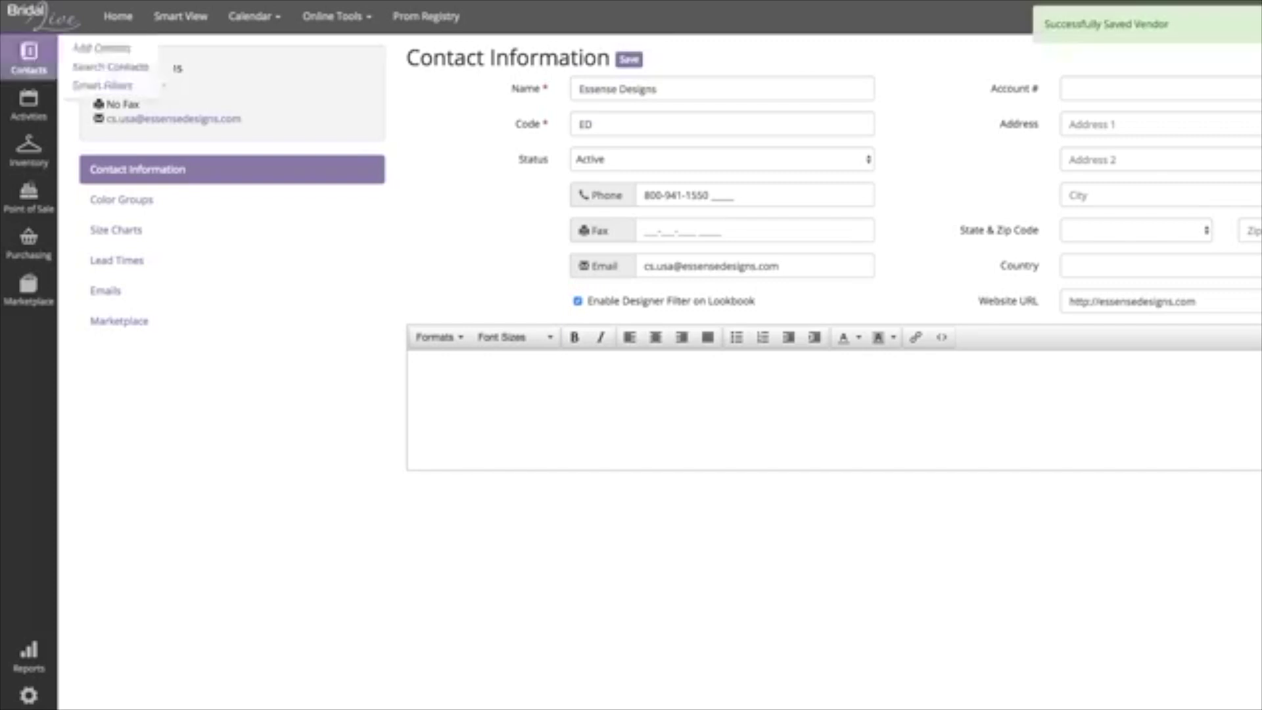
{"action": "left_click", "coordinate": [110, 261]}
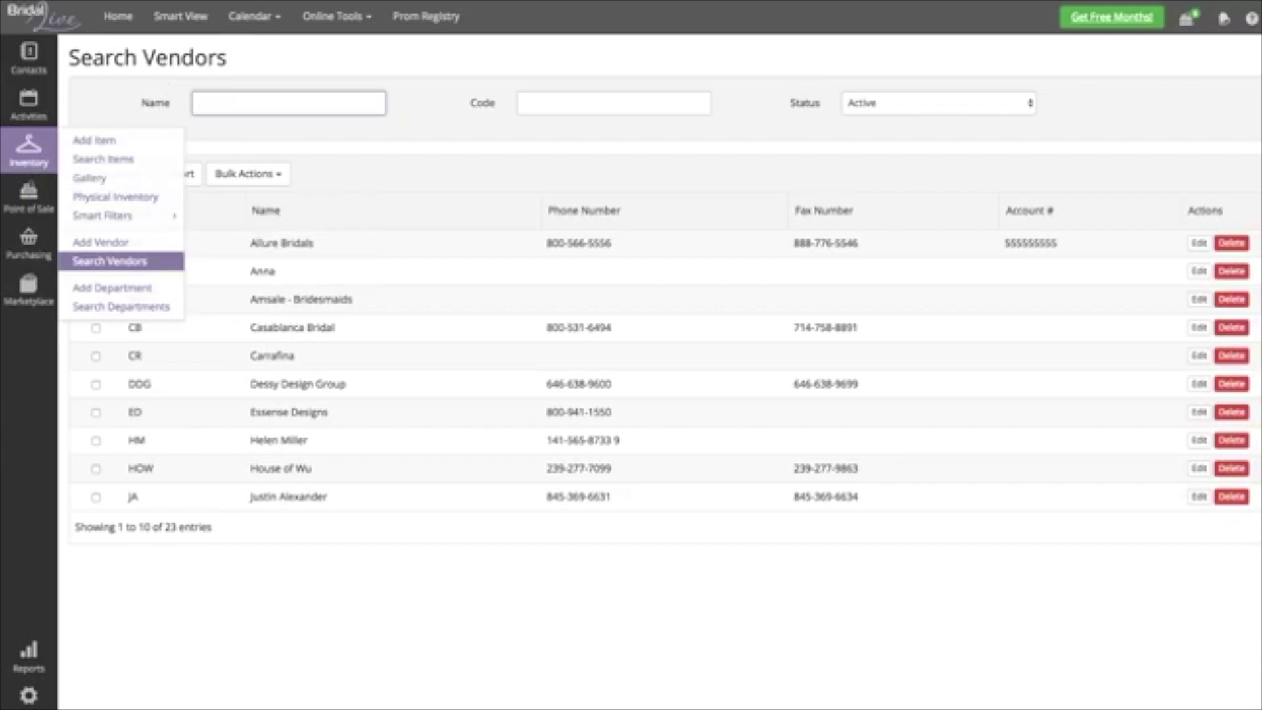
{"action": "left_click", "coordinate": [121, 306]}
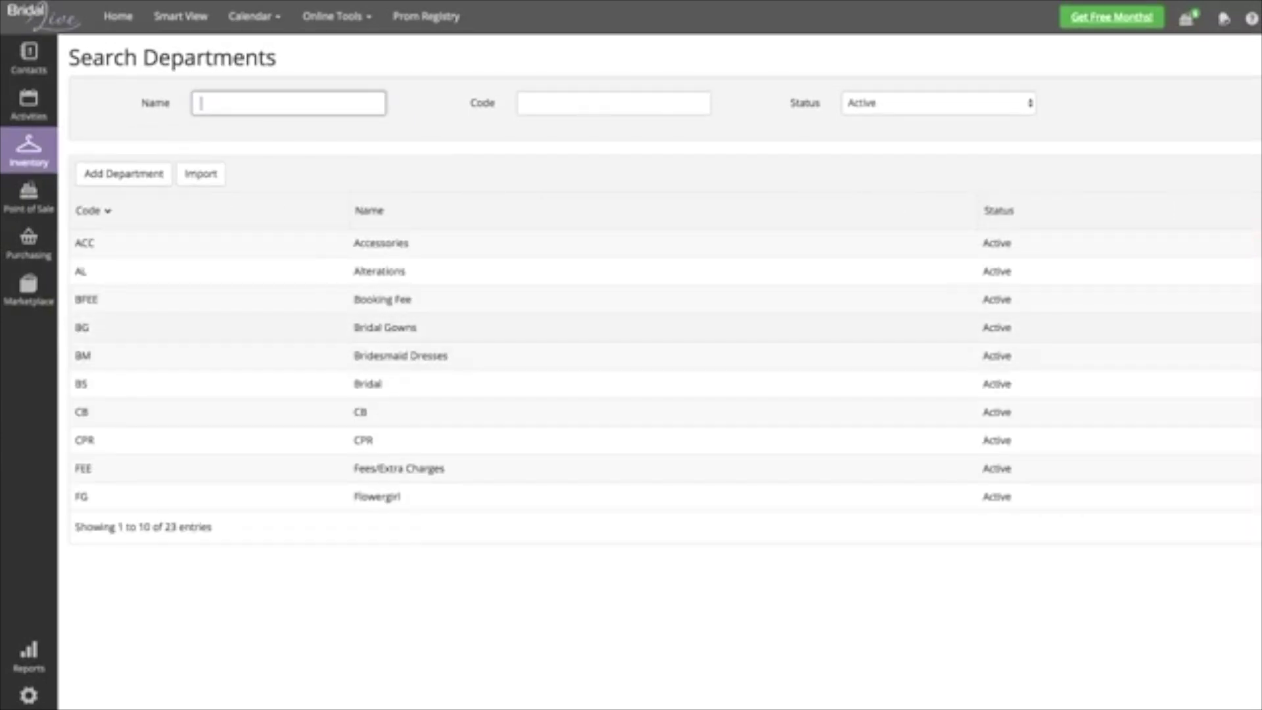
- Turn on and save the Lookbook category filter for Bridal Gowns and Bridesmaid Dresses
{"action": "left_click", "coordinate": [386, 327]}
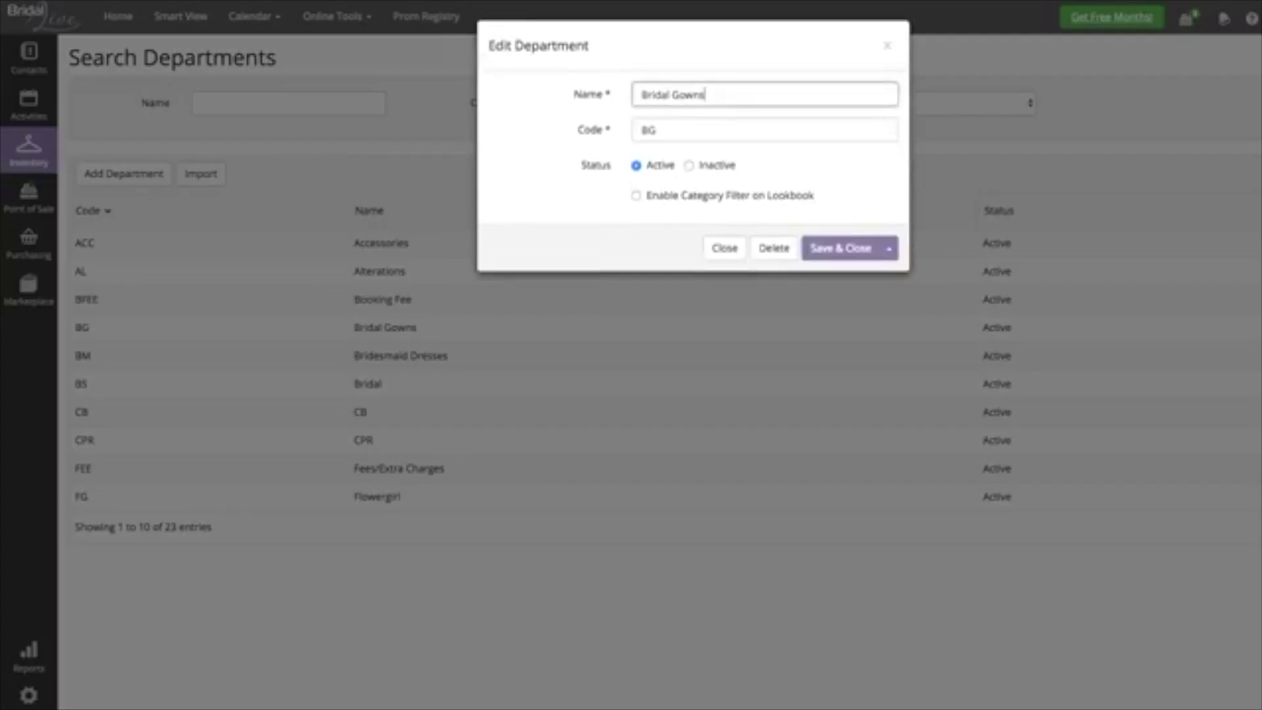
{"action": "left_click", "coordinate": [636, 196]}
{"action": "left_click", "coordinate": [841, 248]}
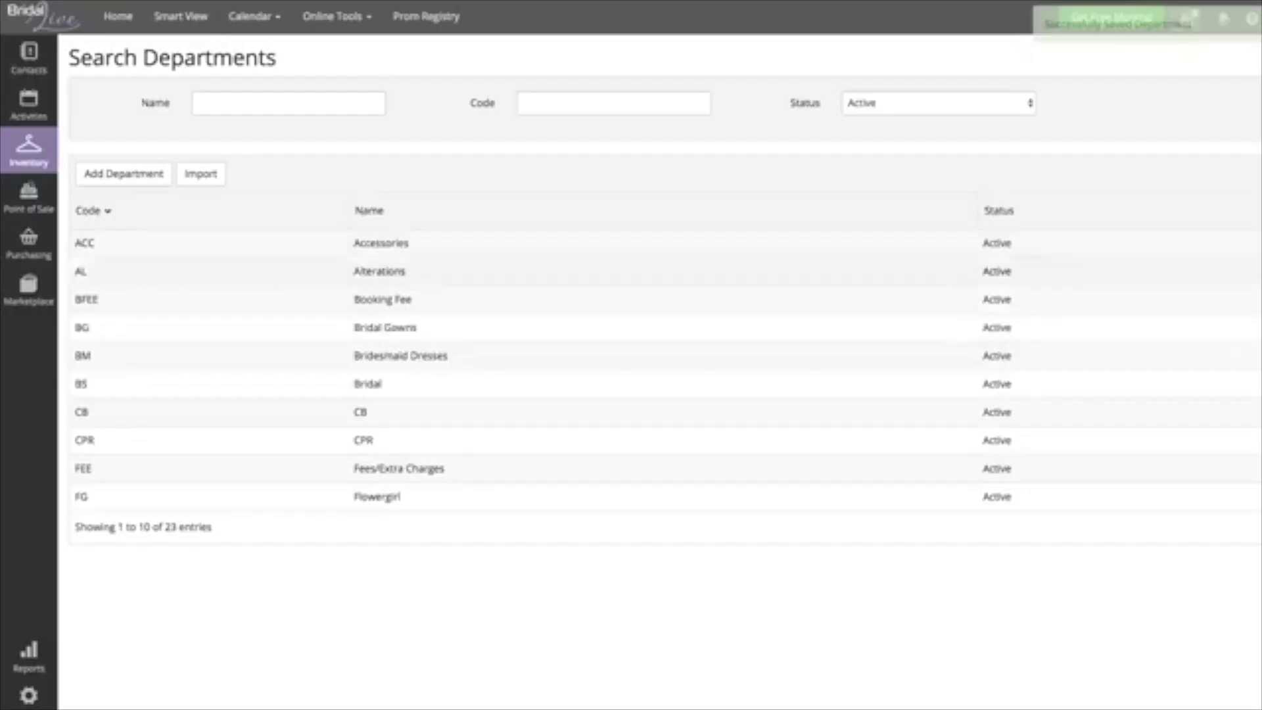
{"action": "left_click", "coordinate": [400, 356]}
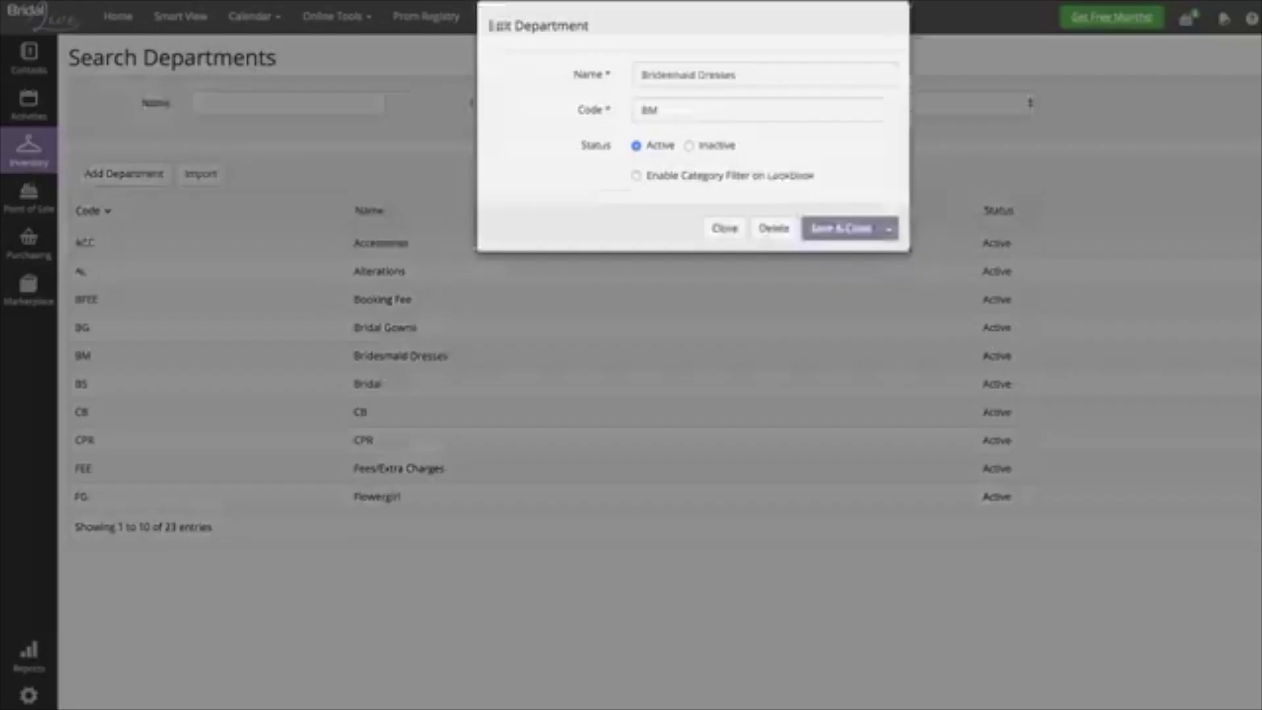
{"action": "left_click", "coordinate": [636, 195]}
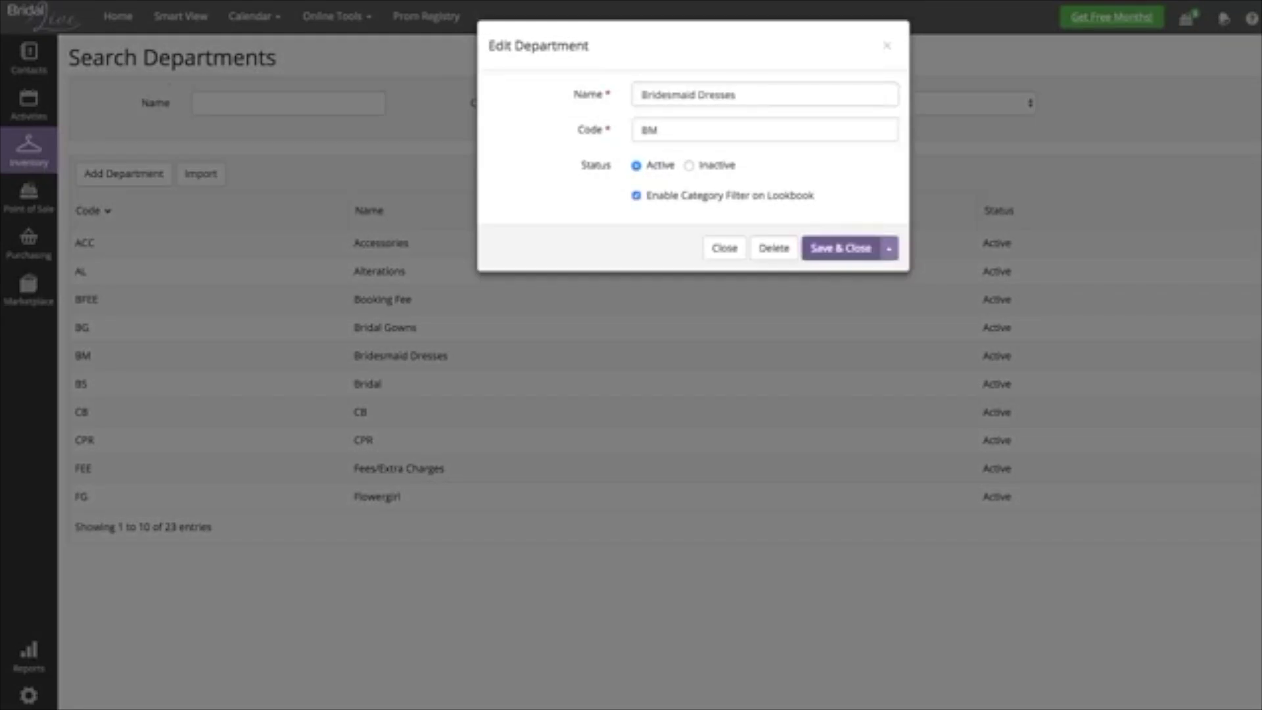
{"action": "left_click", "coordinate": [841, 248]}
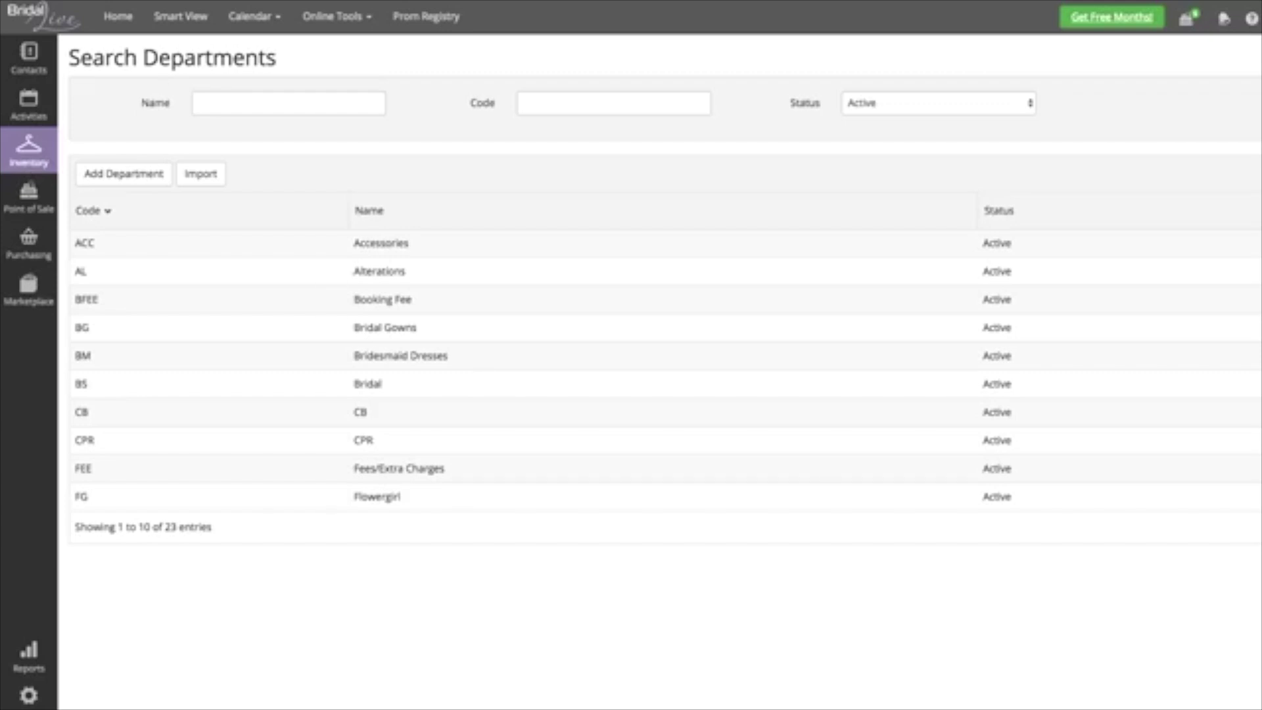
- Create a new contact with the client's first and last name, mobile number and e-mail address
{"action": "mouse_move", "coordinate": [29, 59]}
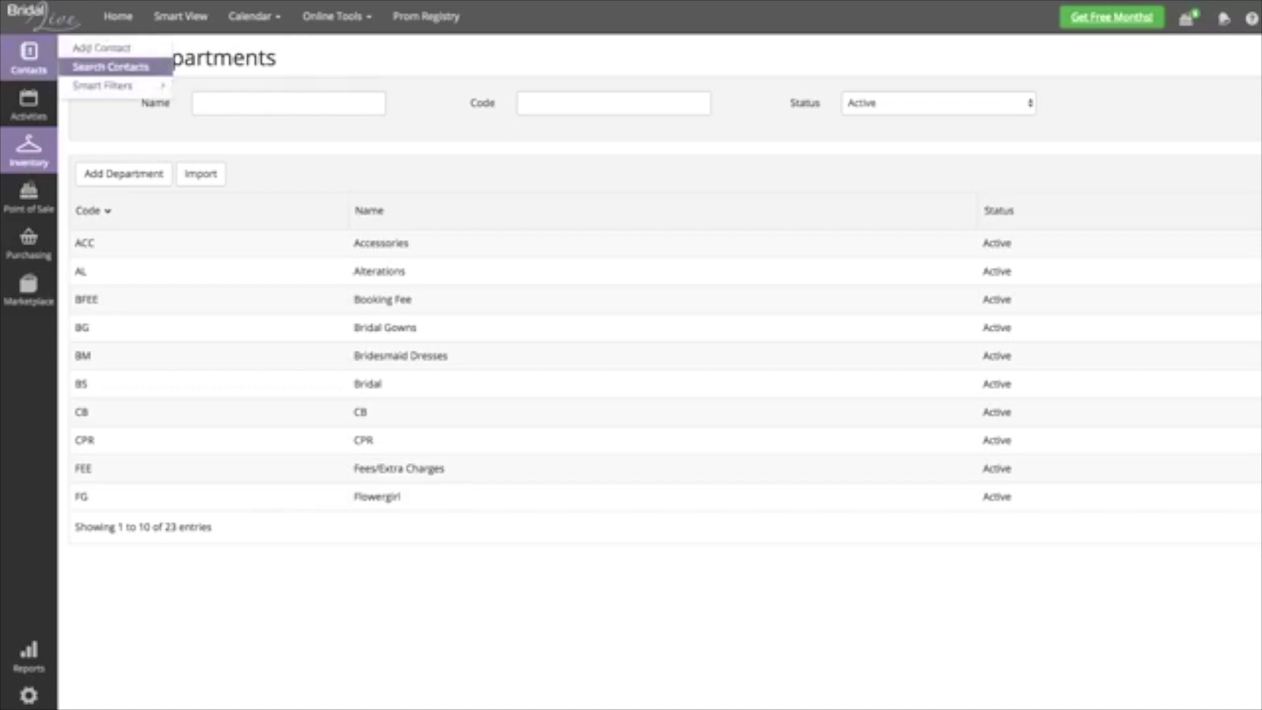
{"action": "left_click", "coordinate": [112, 65]}
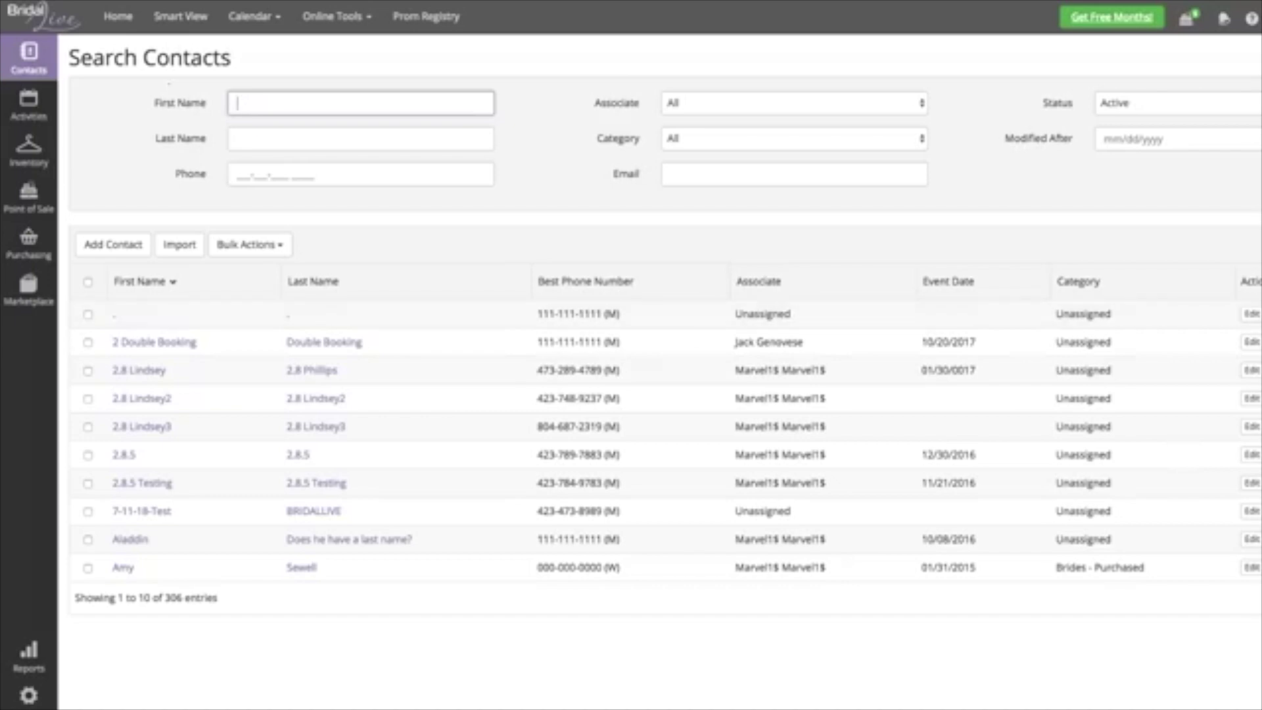
{"action": "left_click", "coordinate": [113, 244]}
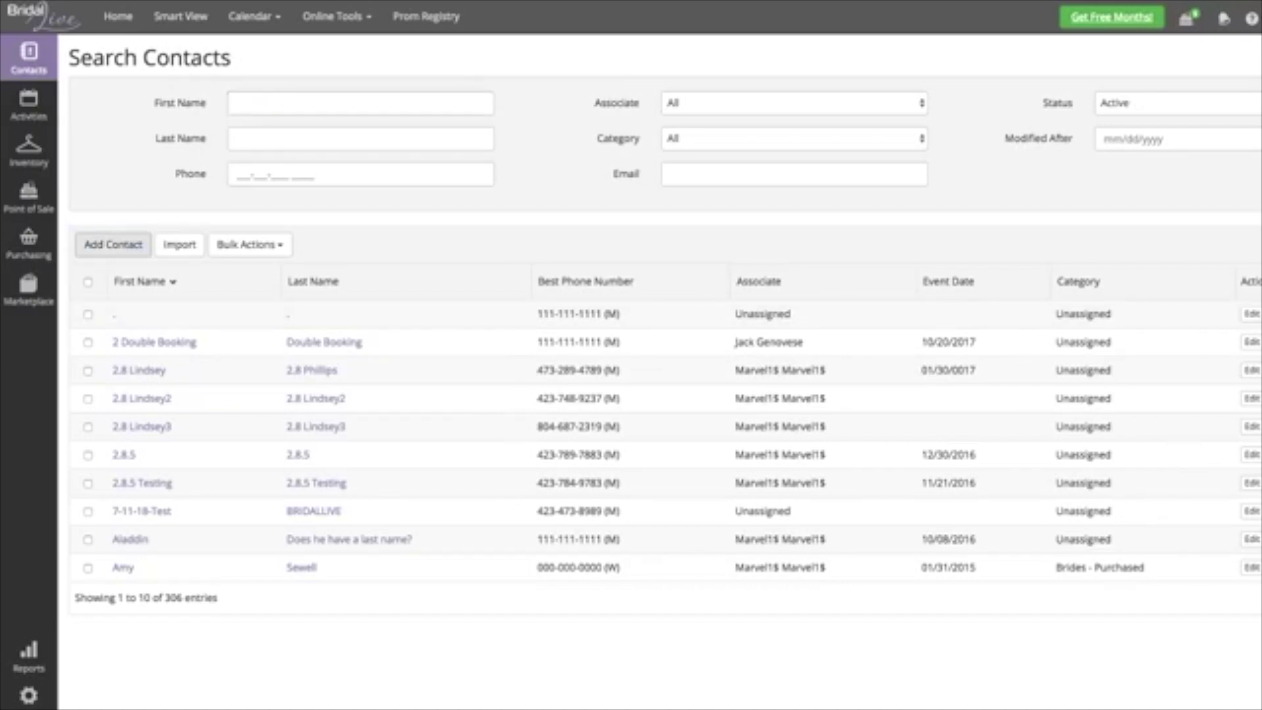
{"action": "type", "text": "Anita"}
{"action": "key", "text": "Tab"}
{"action": "type", "text": "Portal"}
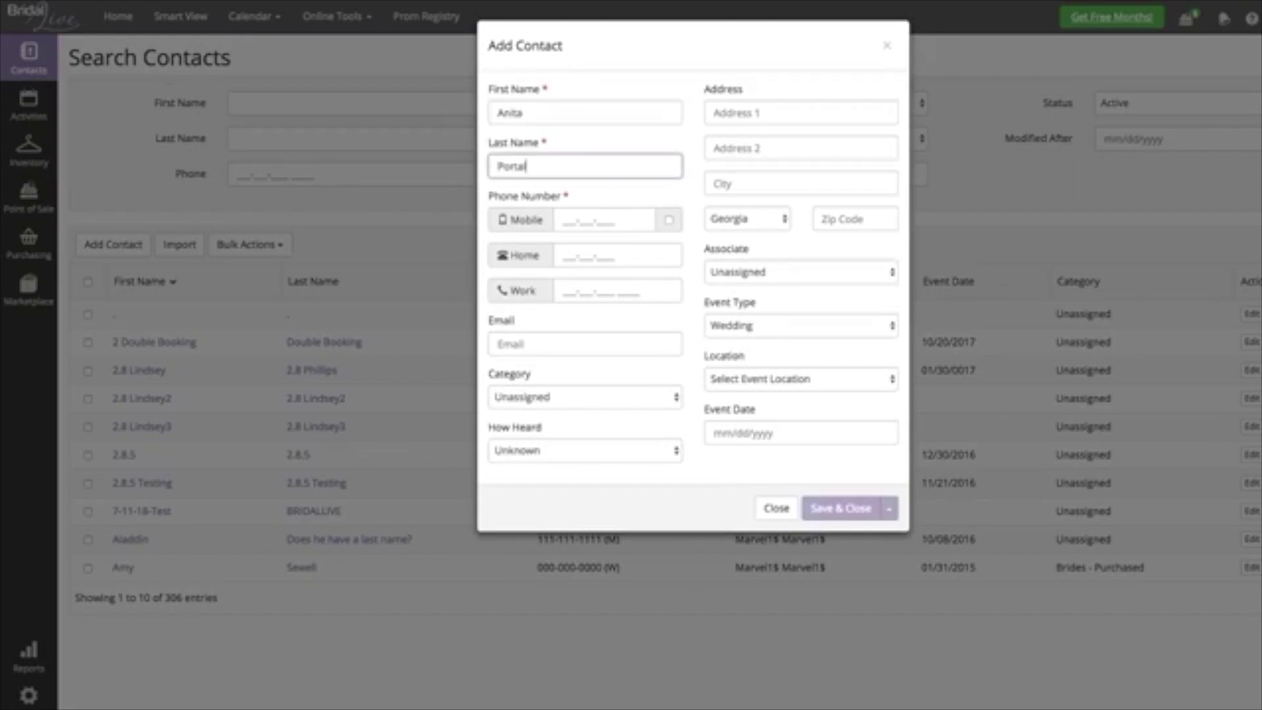
{"action": "key", "text": "Tab"}
{"action": "type", "text": "5555555555"}
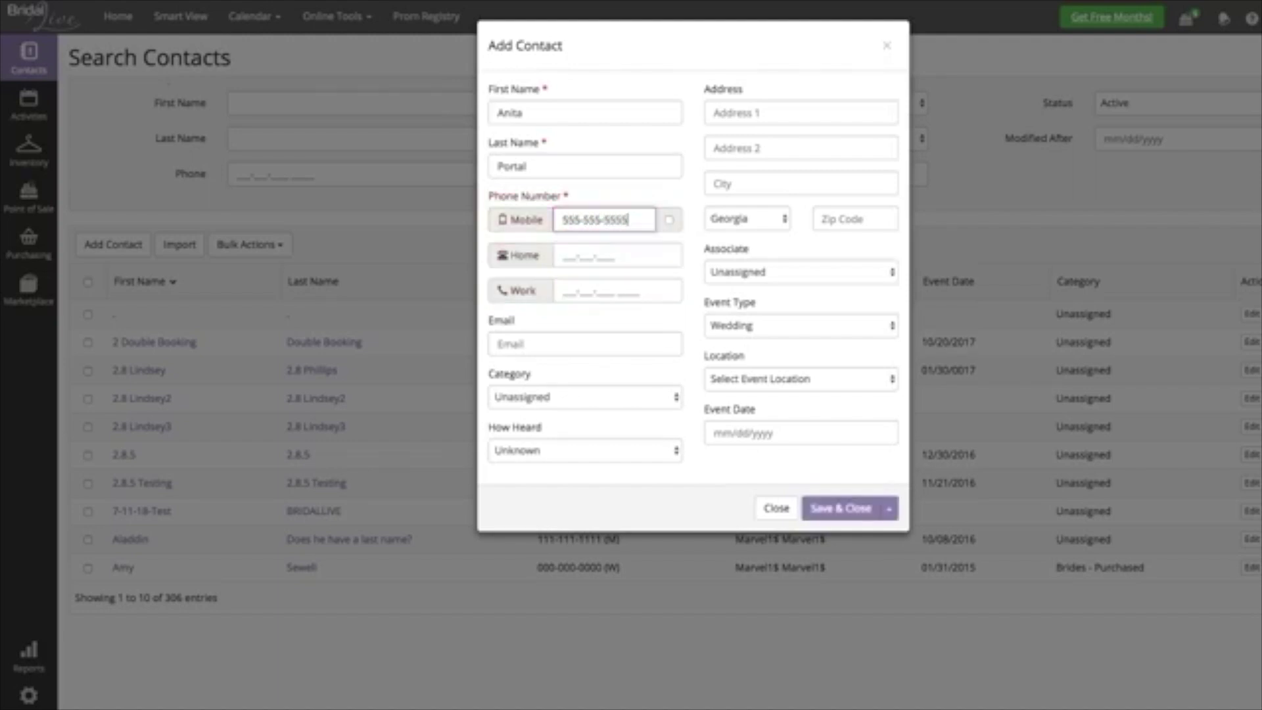
{"action": "left_click", "coordinate": [585, 344]}
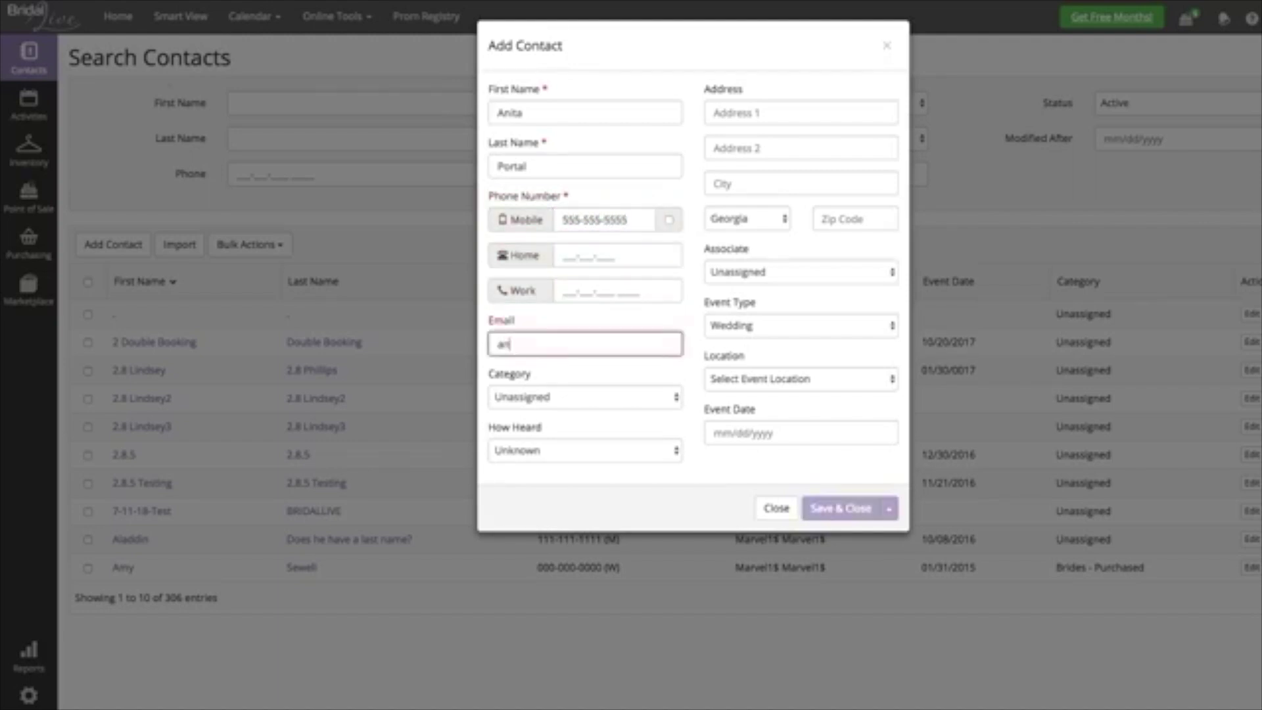
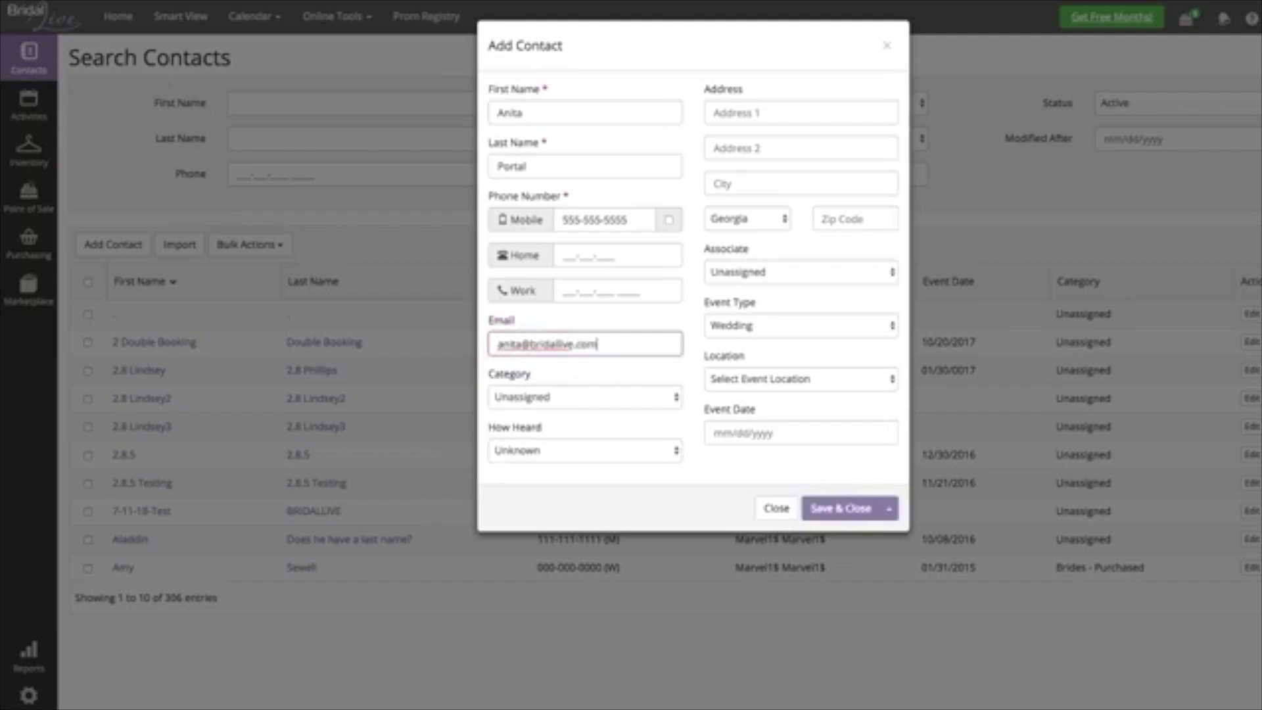
{"action": "key", "text": "Return"}
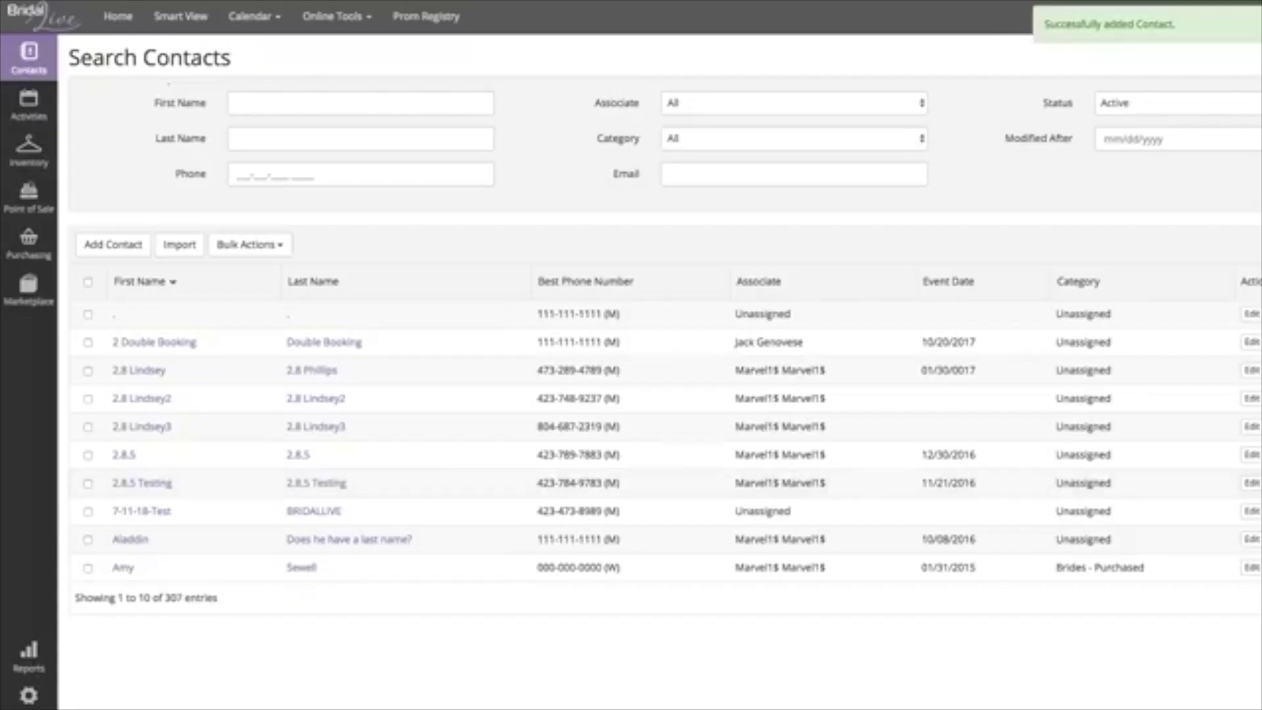
- Search contacts by the client's first name and open her contact record
{"action": "left_click", "coordinate": [360, 103]}
{"action": "type", "text": "anit"}
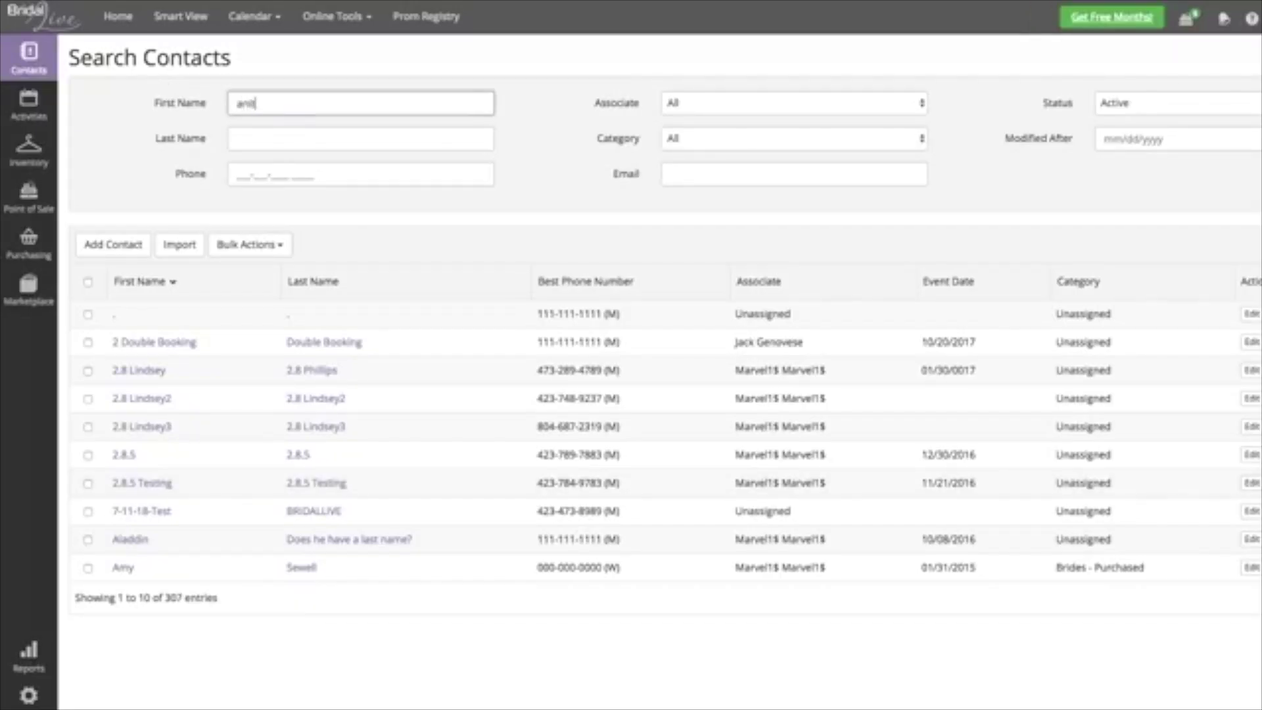
{"action": "left_click", "coordinate": [135, 314]}
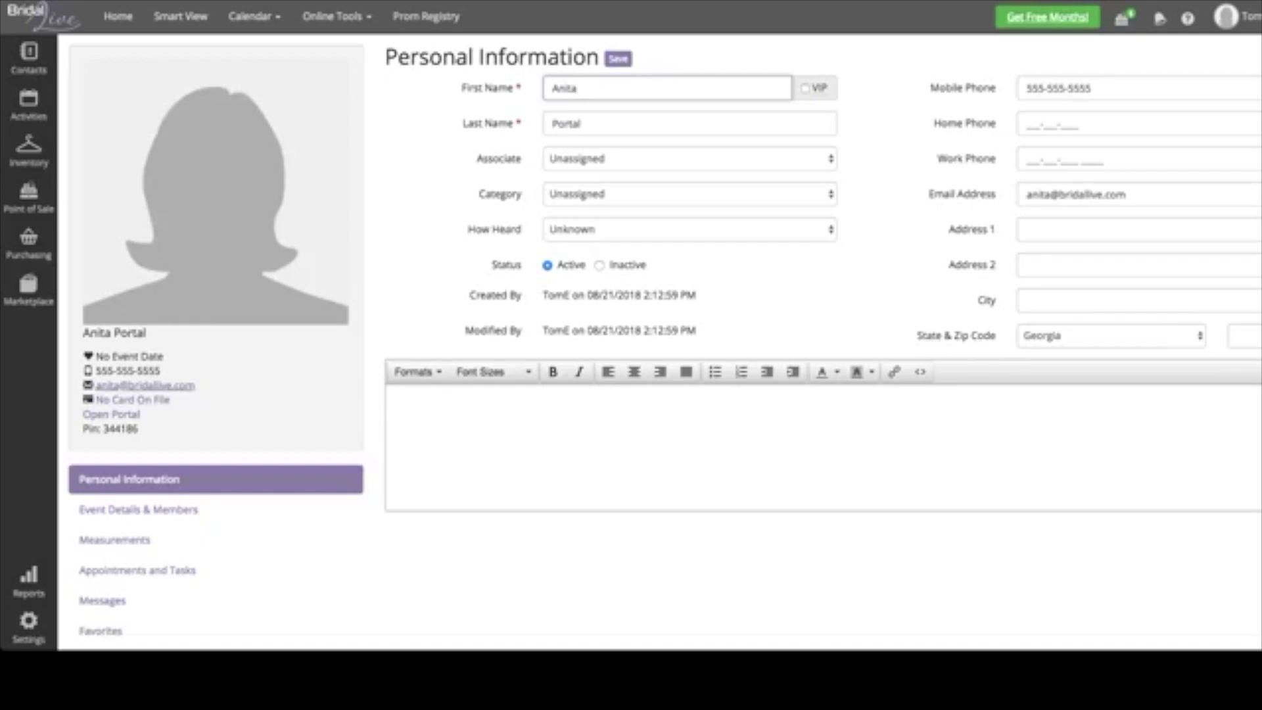
- Launch the client portal from the contact's profile card
{"action": "double_click", "coordinate": [126, 415]}
{"action": "triple_click", "coordinate": [126, 414]}
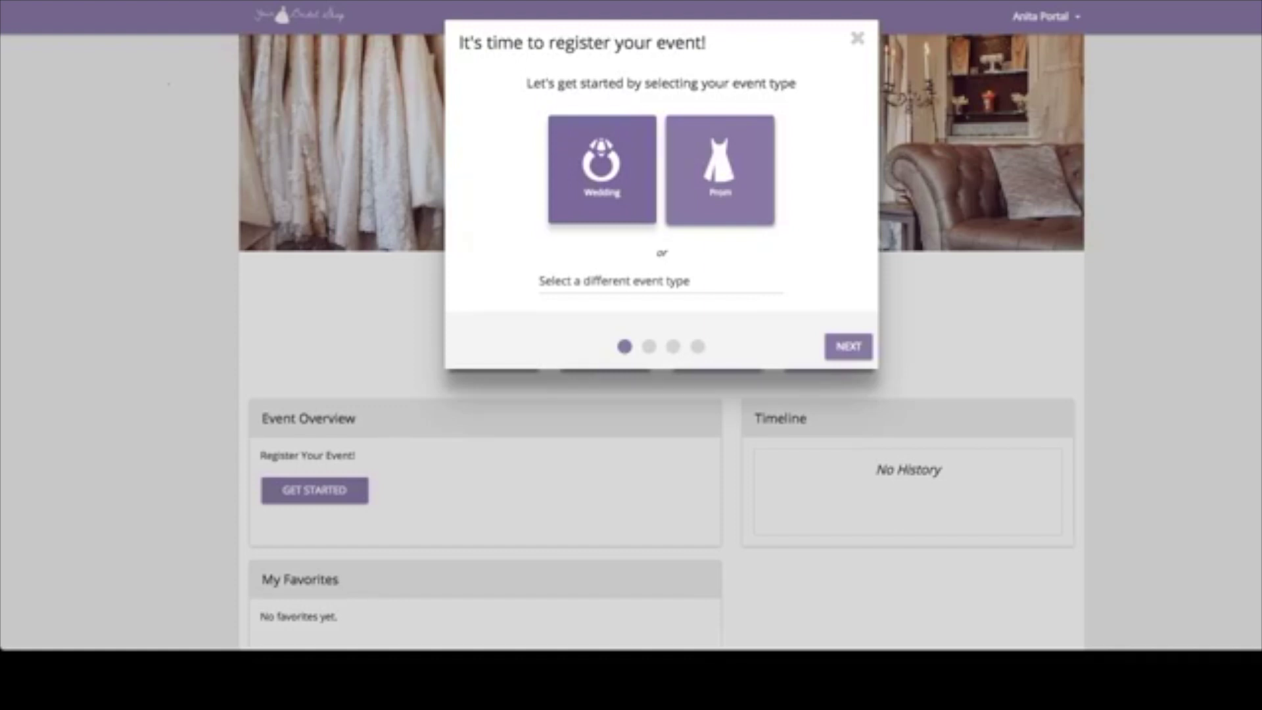
- Set the wedding event date to October 27, 2018
{"action": "left_click", "coordinate": [494, 168]}
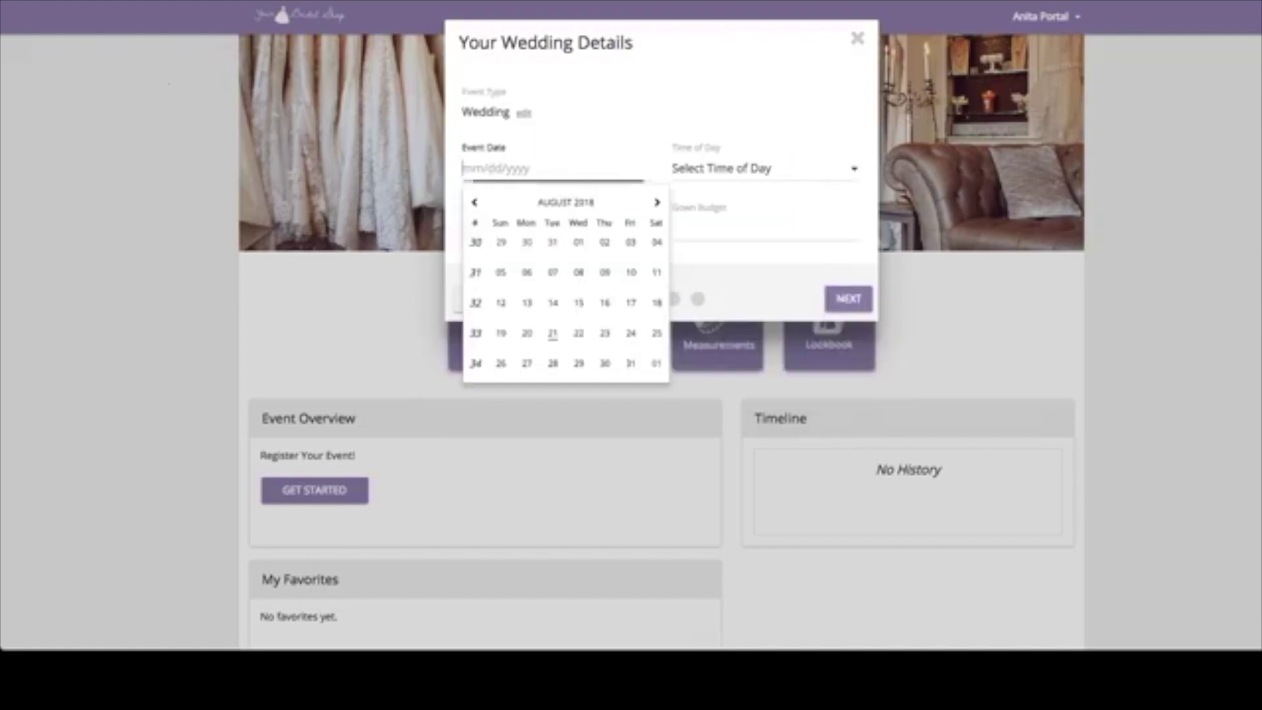
{"action": "left_click", "coordinate": [656, 202]}
{"action": "left_click", "coordinate": [657, 201]}
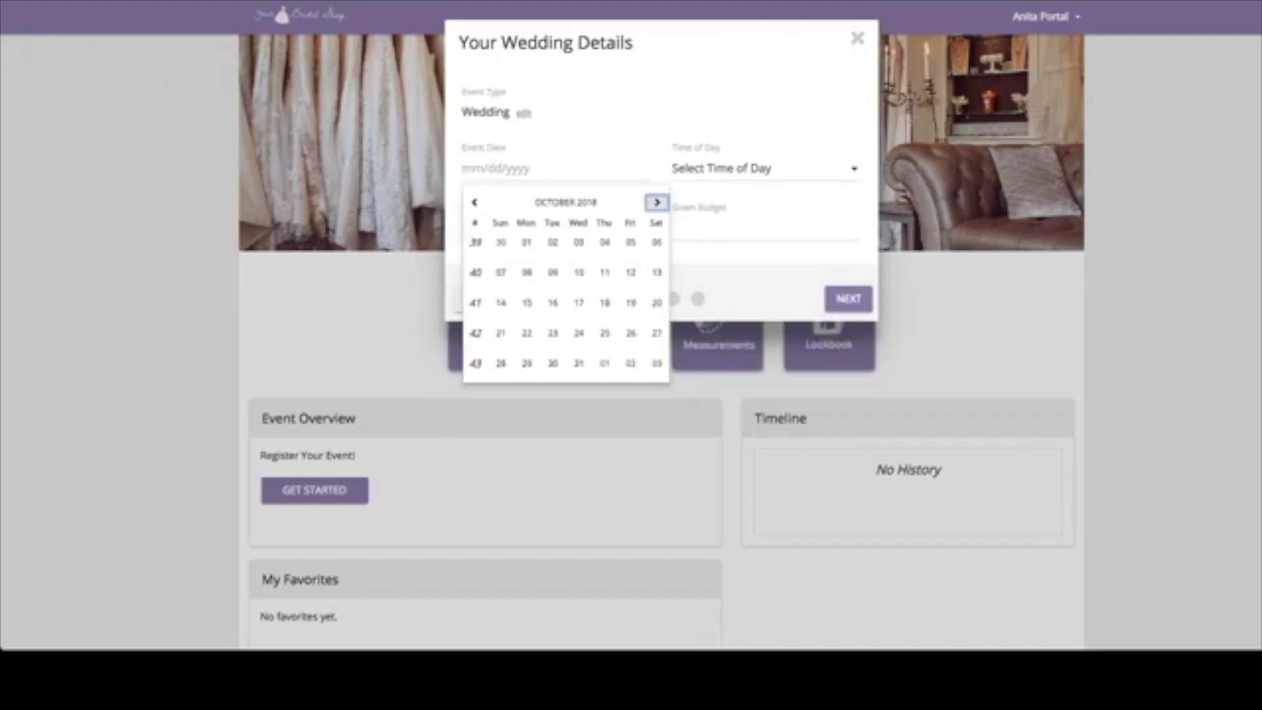
{"action": "left_click", "coordinate": [656, 332]}
- Choose Afternoon, Semi-Formal and a 3000 gown budget, then continue to party members
{"action": "left_click", "coordinate": [763, 169]}
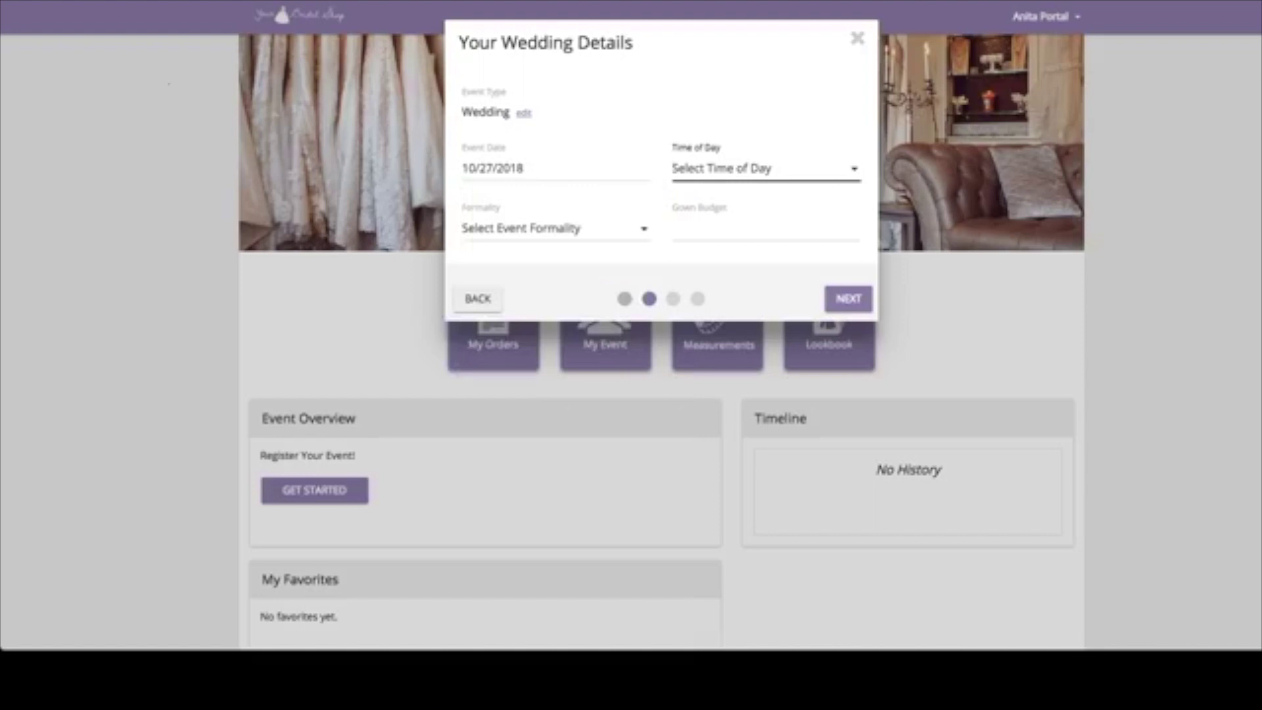
{"action": "key", "text": "Down"}
{"action": "key", "text": "Down"}
{"action": "key", "text": "Tab"}
{"action": "key", "text": "Down"}
{"action": "key", "text": "Down"}
{"action": "key", "text": "Tab"}
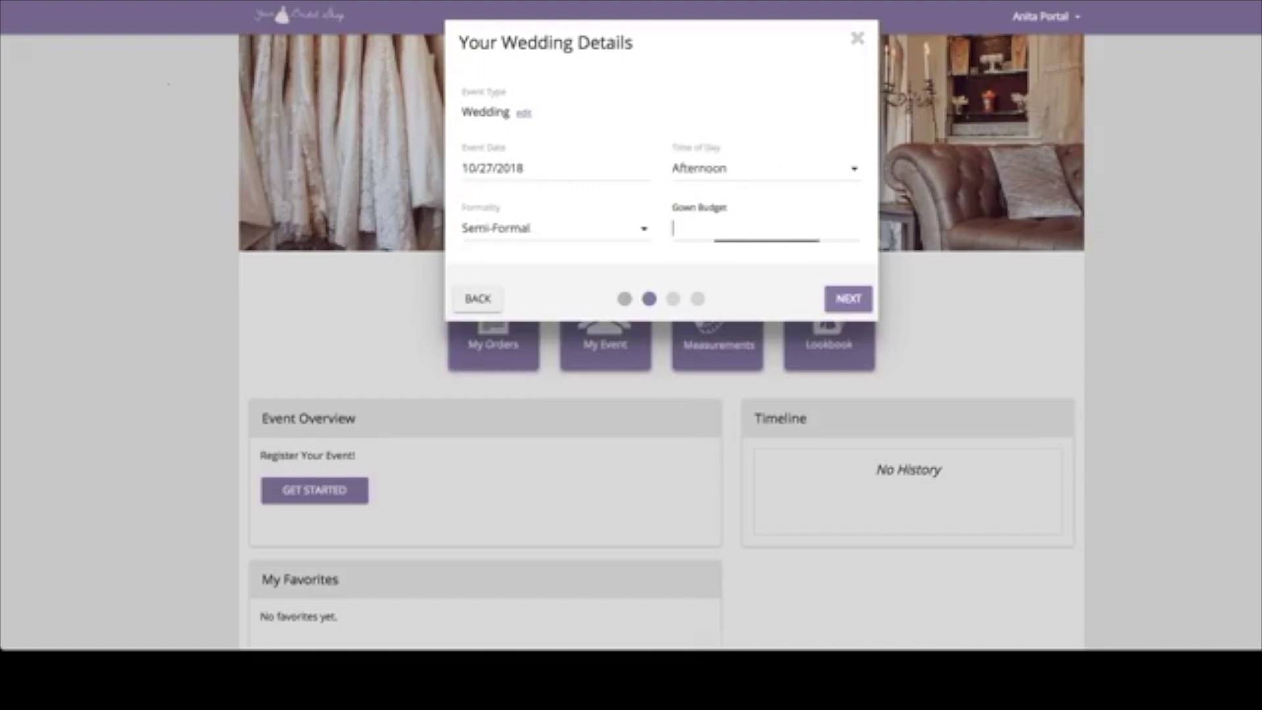
{"action": "type", "text": "30000"}
{"action": "key", "text": "BackSpace"}
{"action": "key", "text": "Return"}
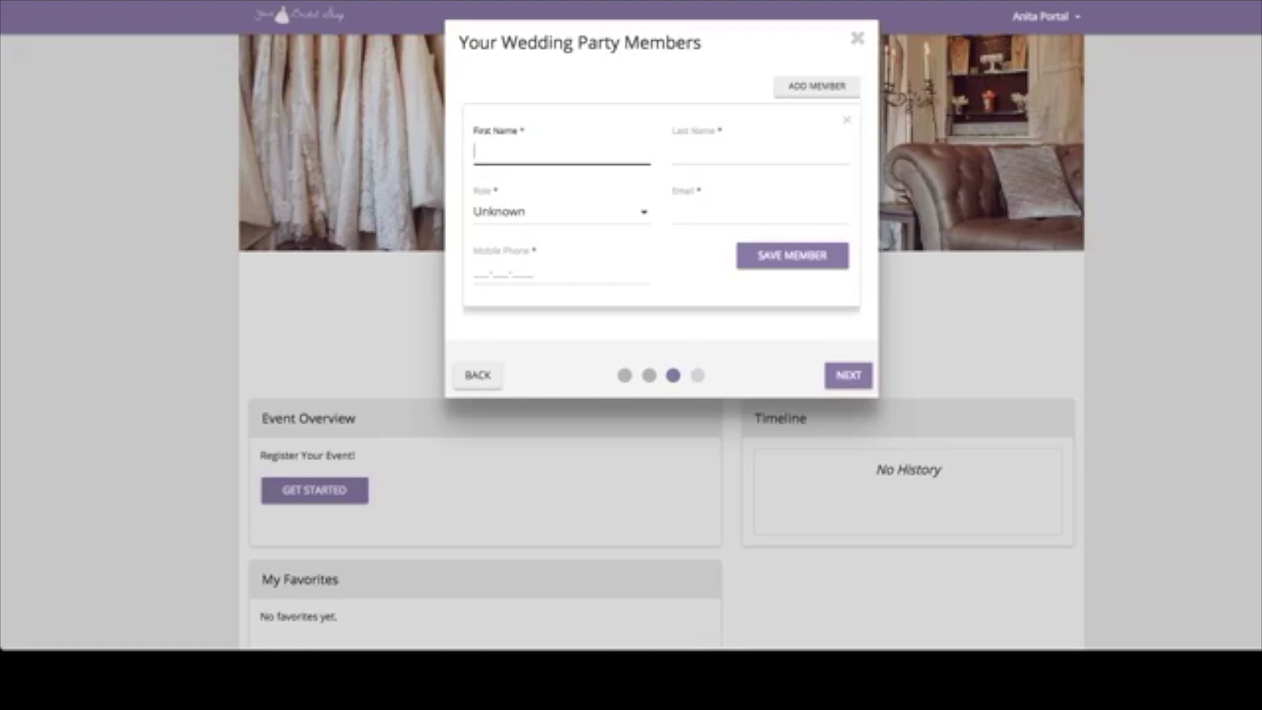
- Save a Maid Of Honor party member with her first and last name, e-mail and mobile number
{"action": "left_click", "coordinate": [759, 152]}
{"action": "key", "text": "Tab"}
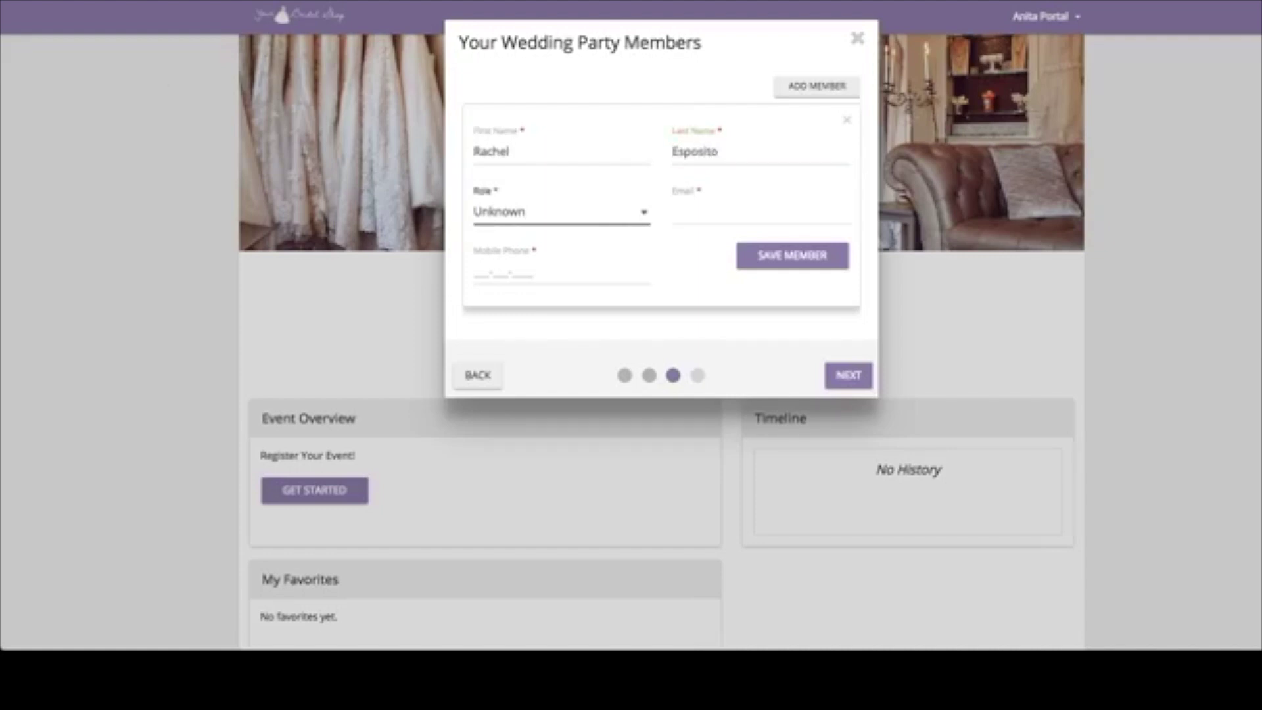
{"action": "key", "text": "Tab"}
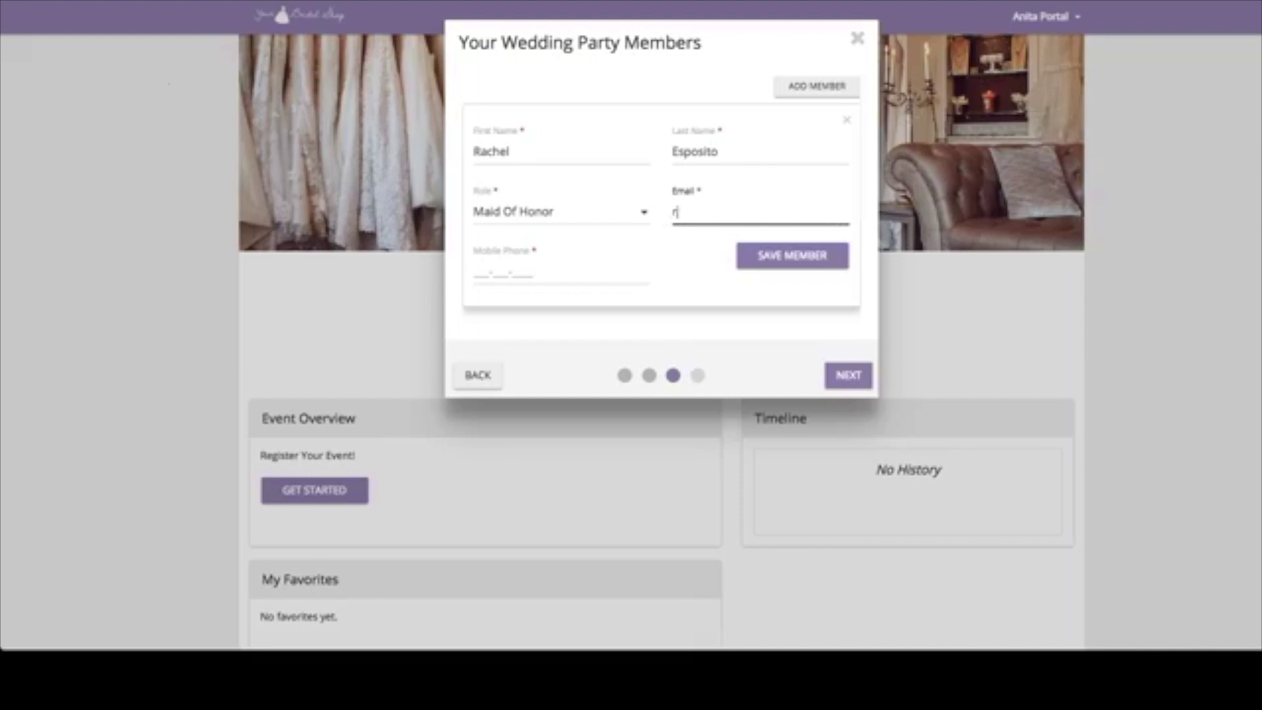
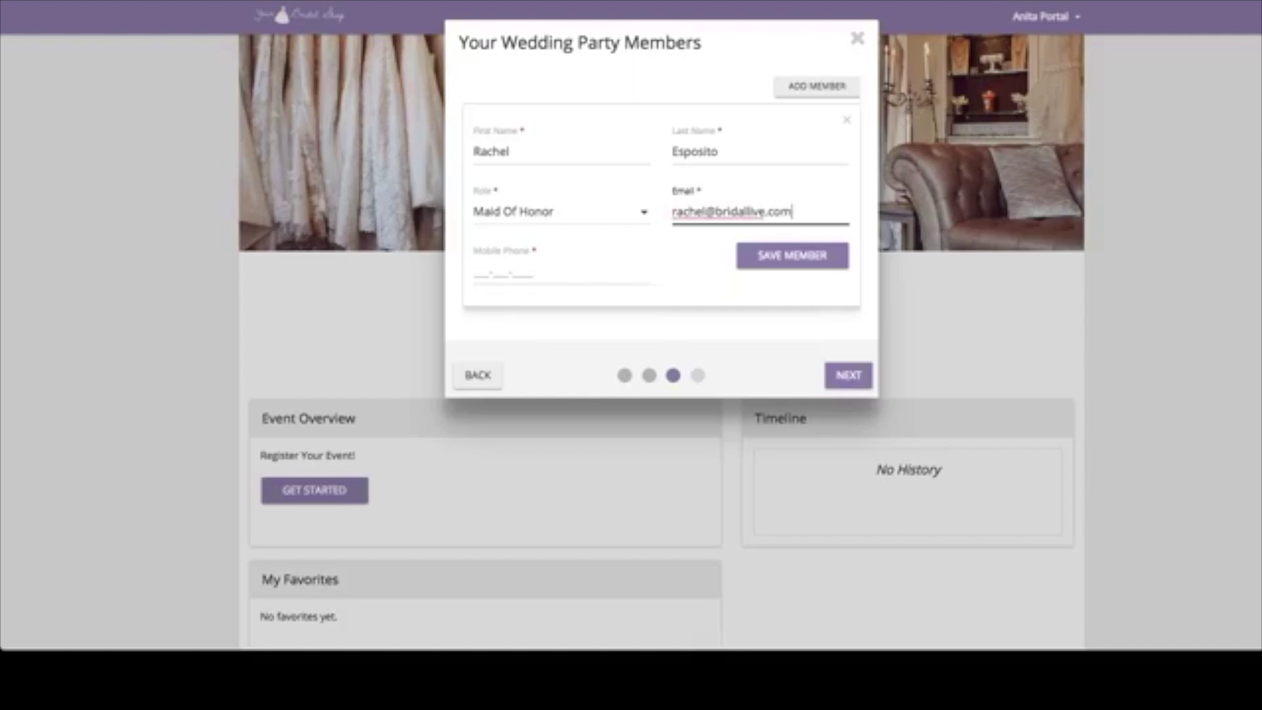
{"action": "left_click", "coordinate": [562, 274]}
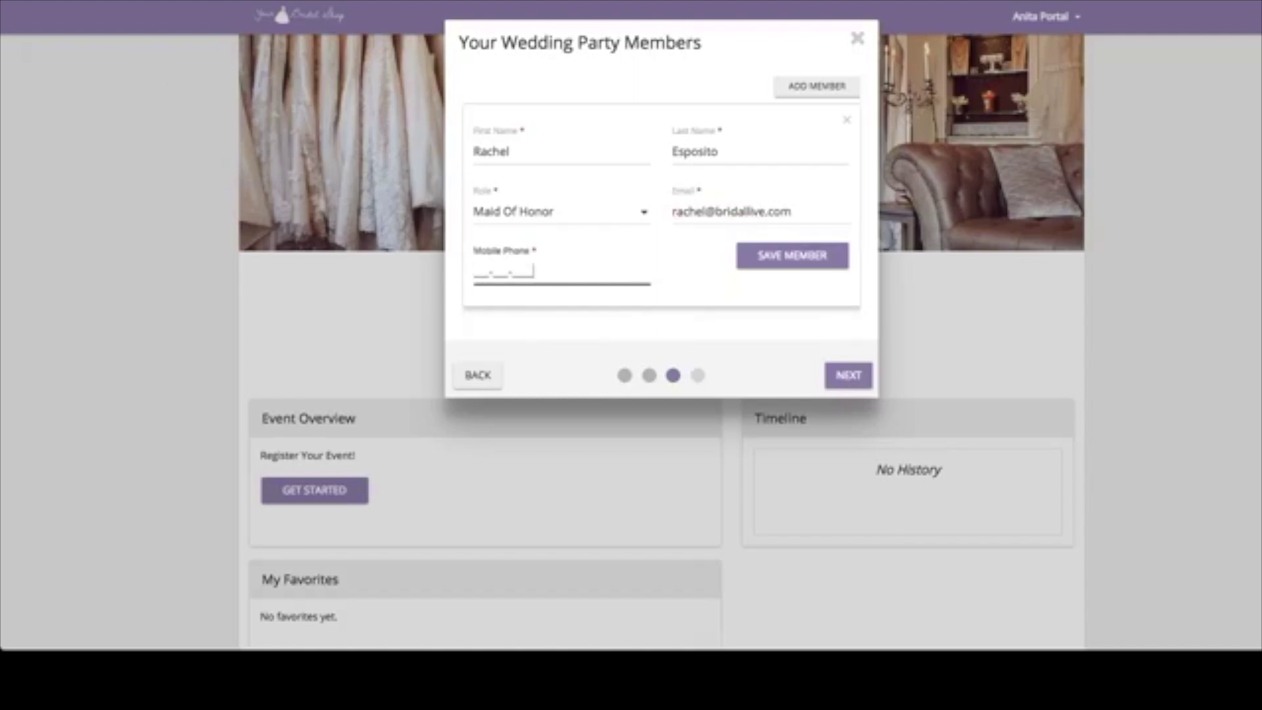
{"action": "type", "text": "666666666666"}
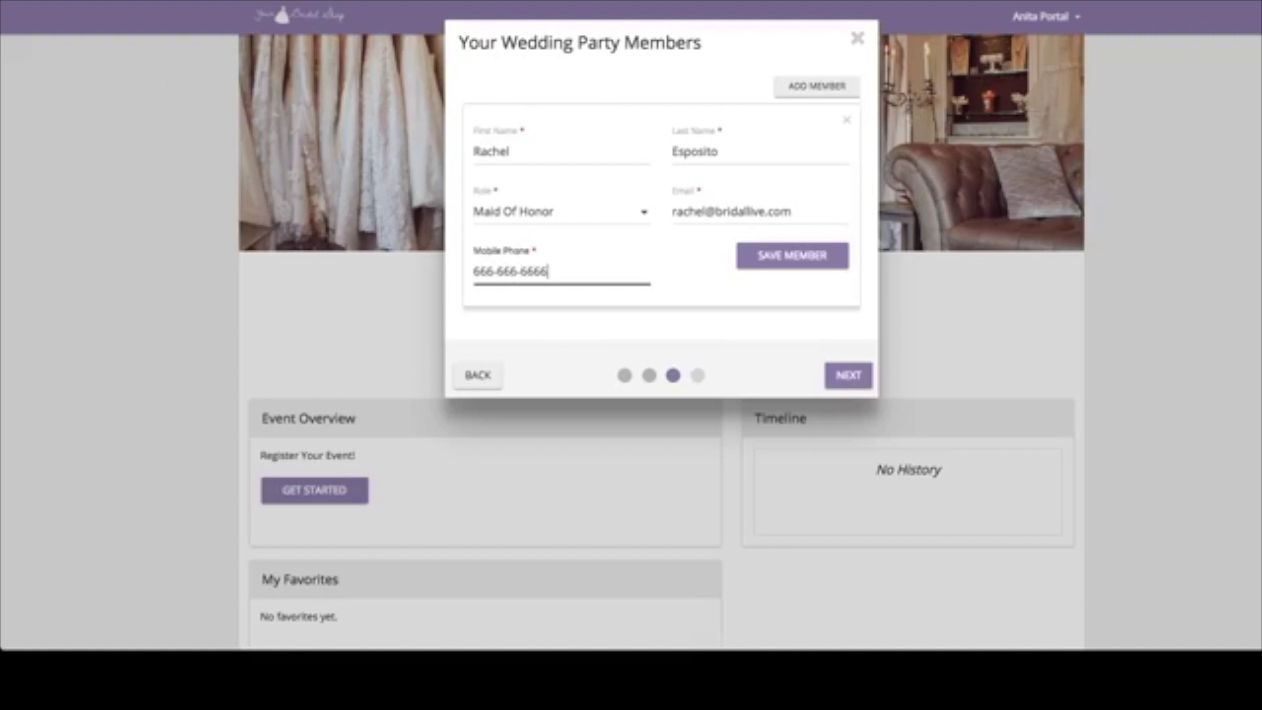
{"action": "key", "text": "Return"}
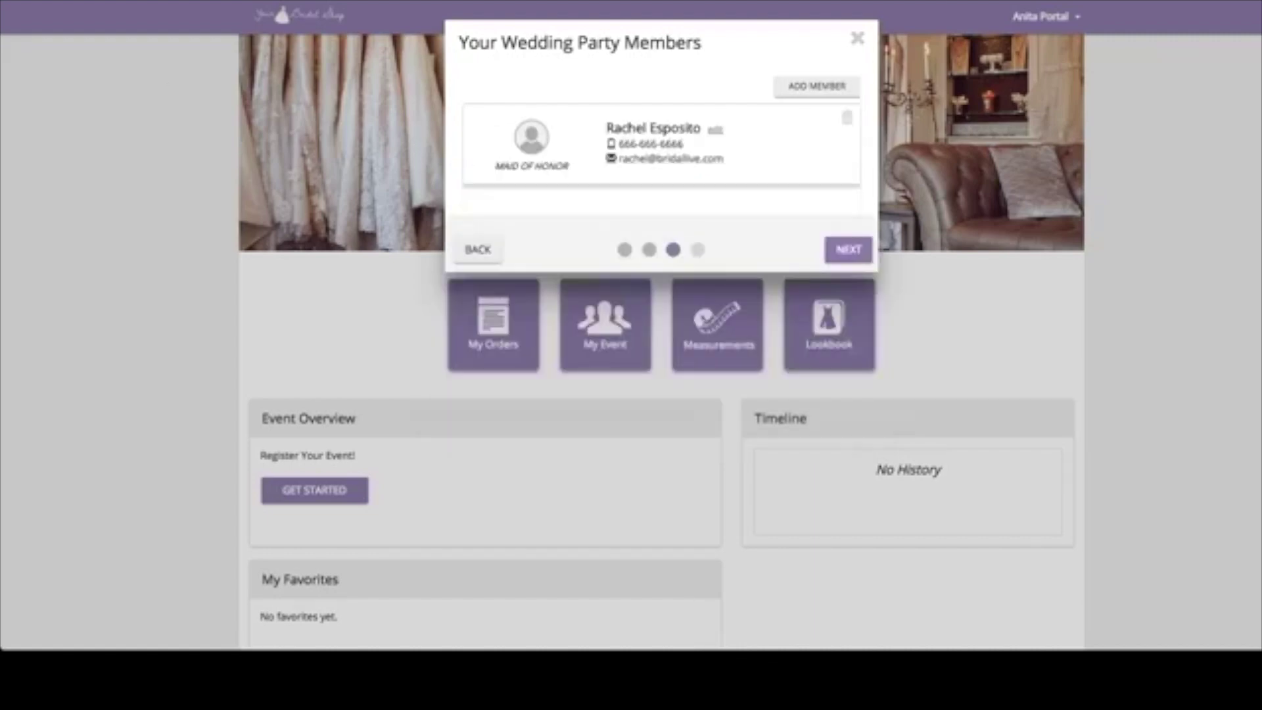
{"action": "left_click", "coordinate": [817, 85]}
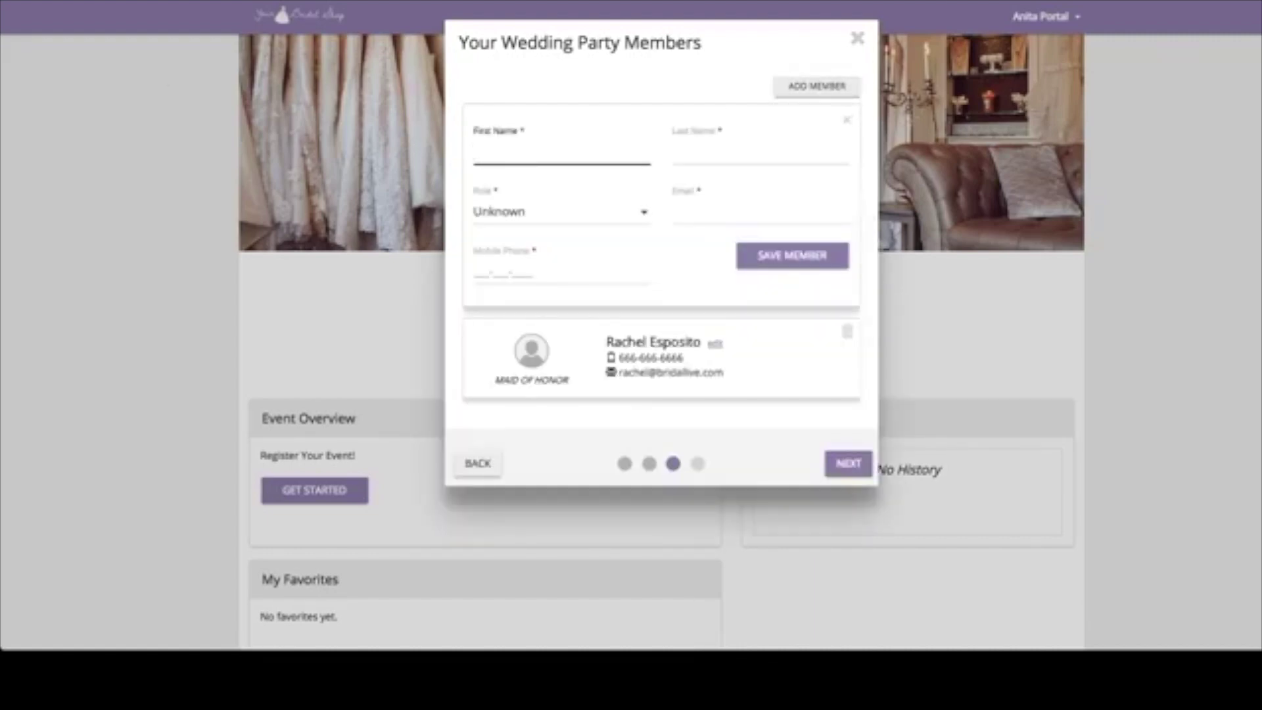
- Save a Bridesmaid member with her name, e-mail and mobile number, then advance to confirmation
{"action": "key", "text": "Tab"}
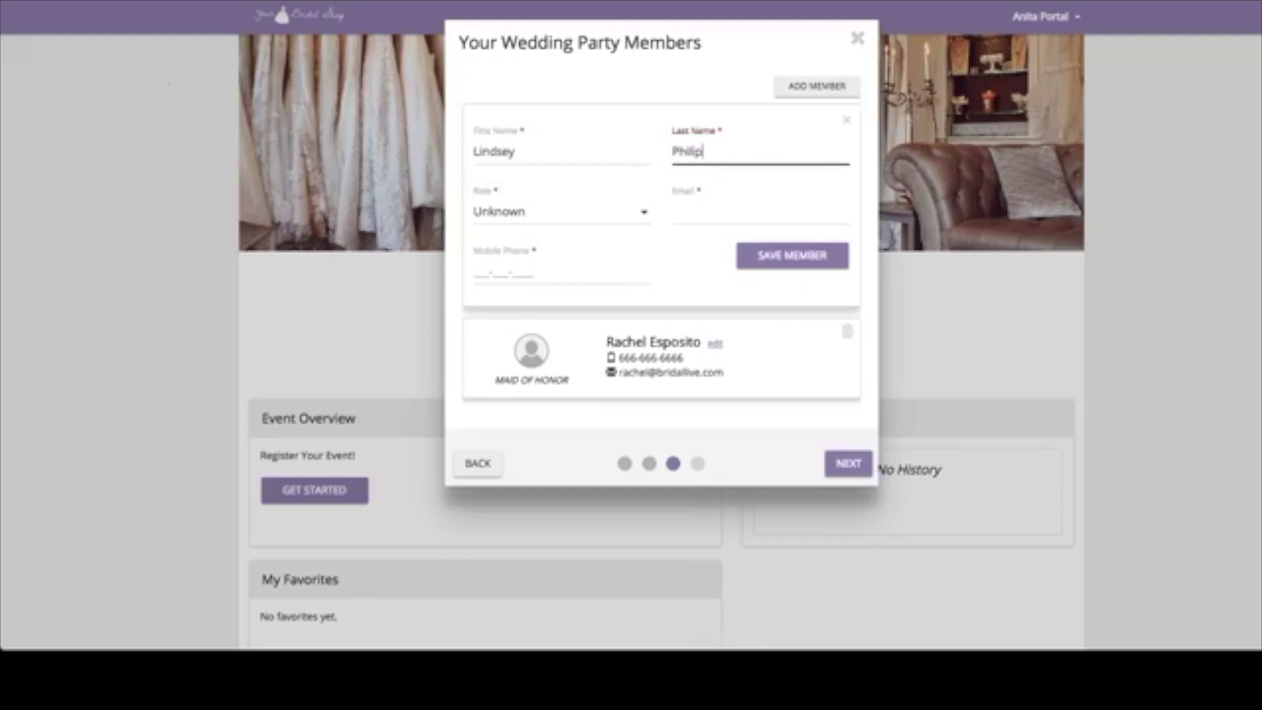
{"action": "type", "text": "lips"}
{"action": "key", "text": "Tab"}
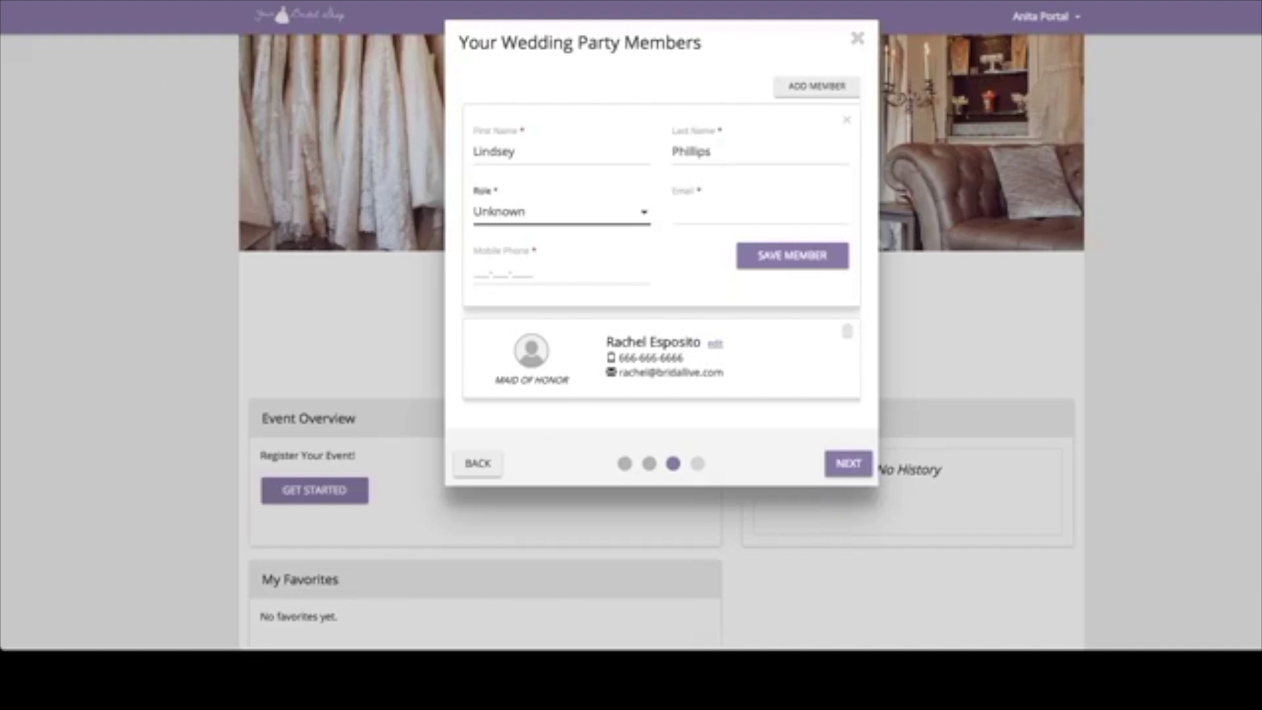
{"action": "key", "text": "b"}
{"action": "key", "text": "Tab"}
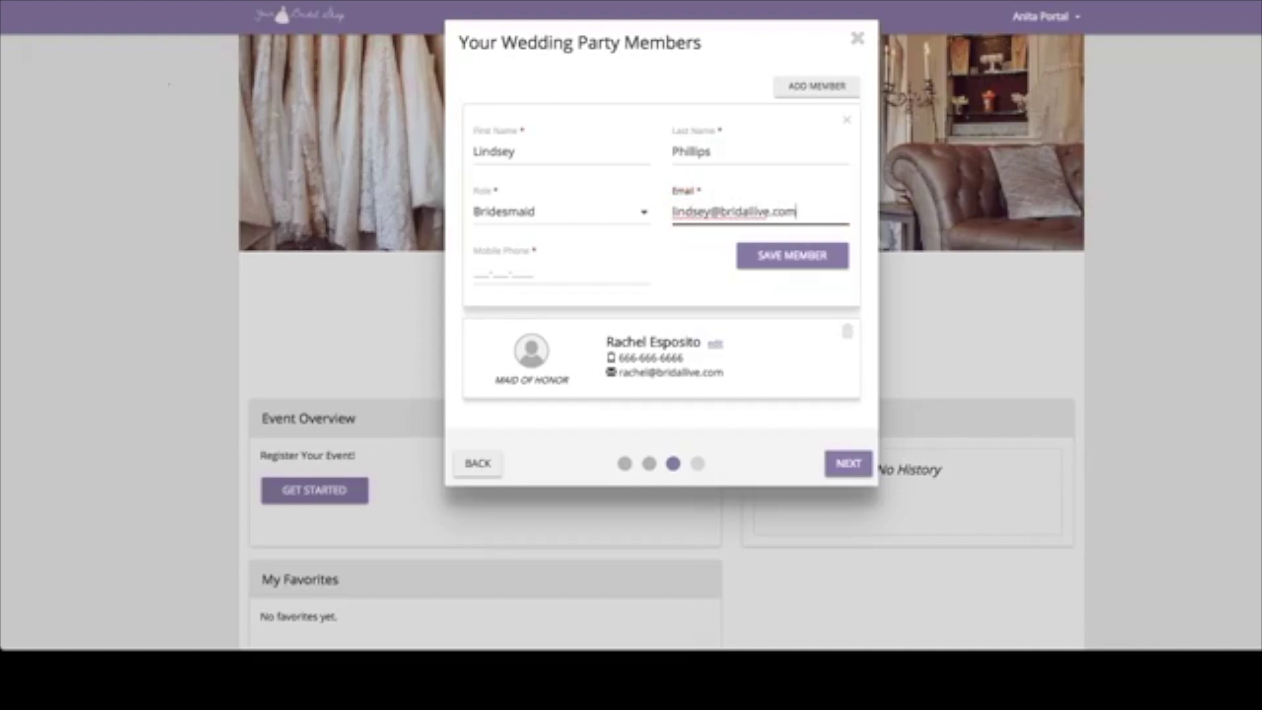
{"action": "key", "text": "Tab"}
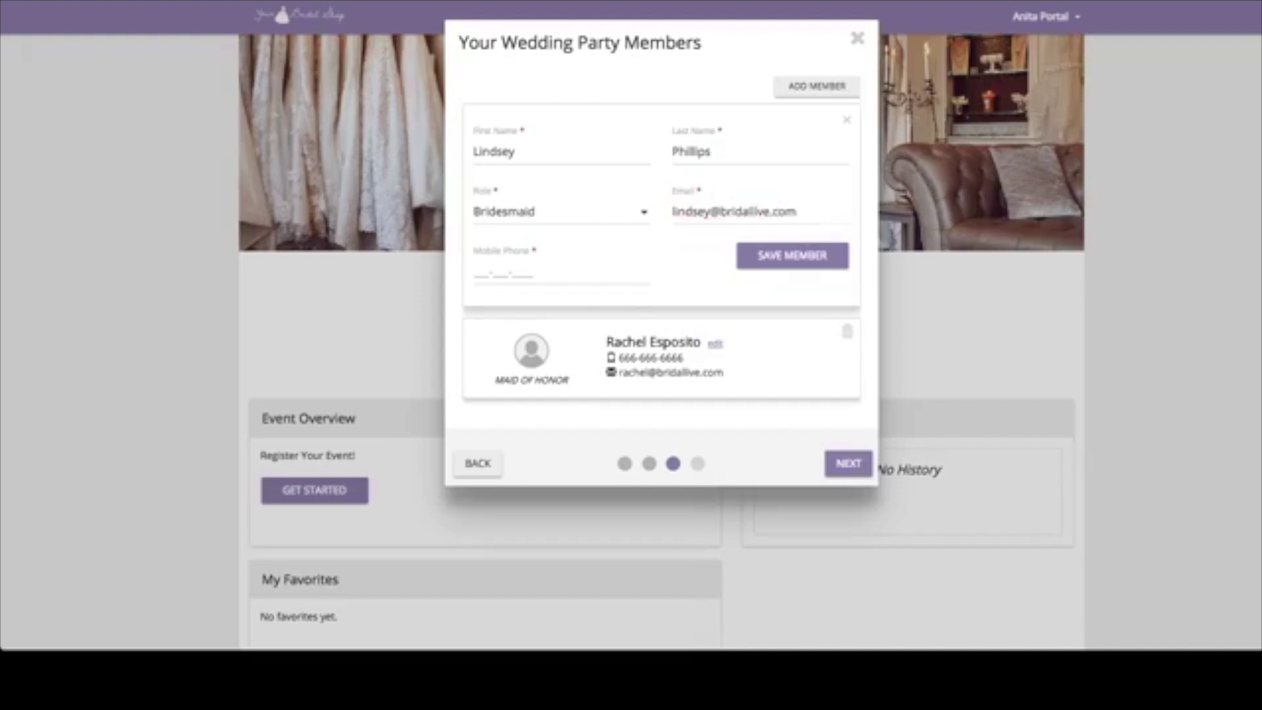
{"action": "type", "text": "3333333333"}
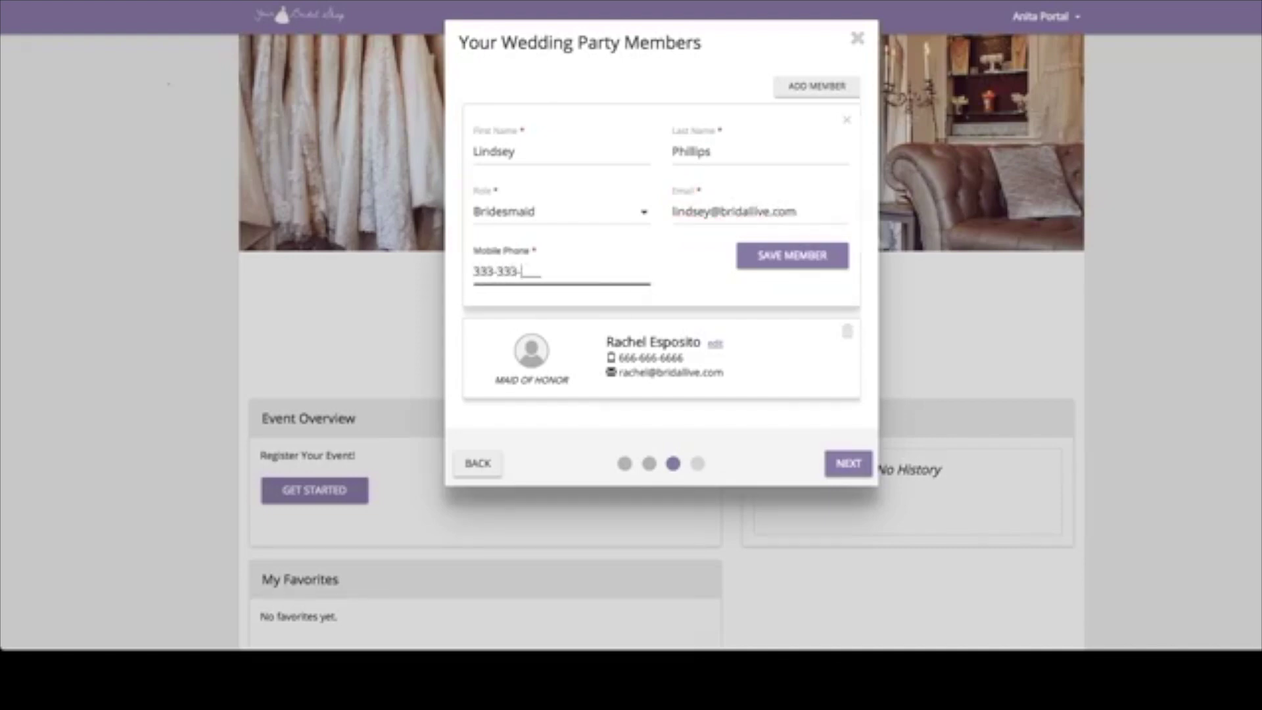
{"action": "key", "text": "Return"}
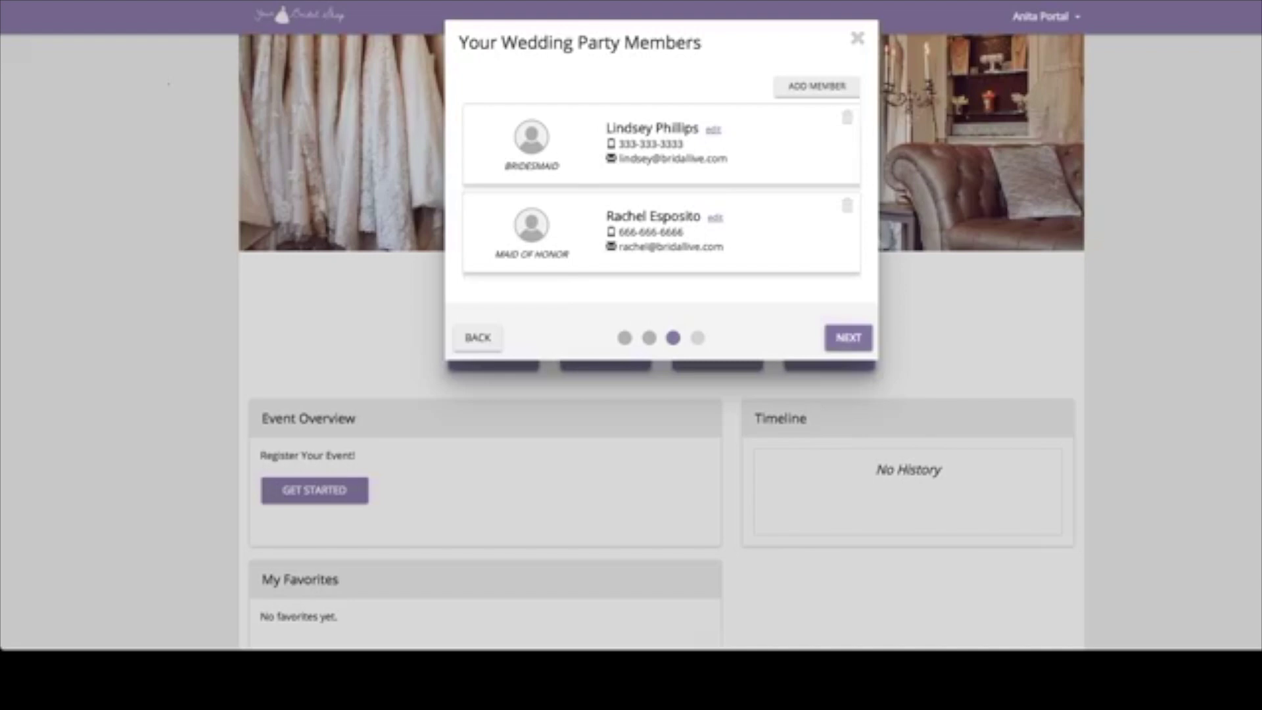
{"action": "key", "text": "Return"}
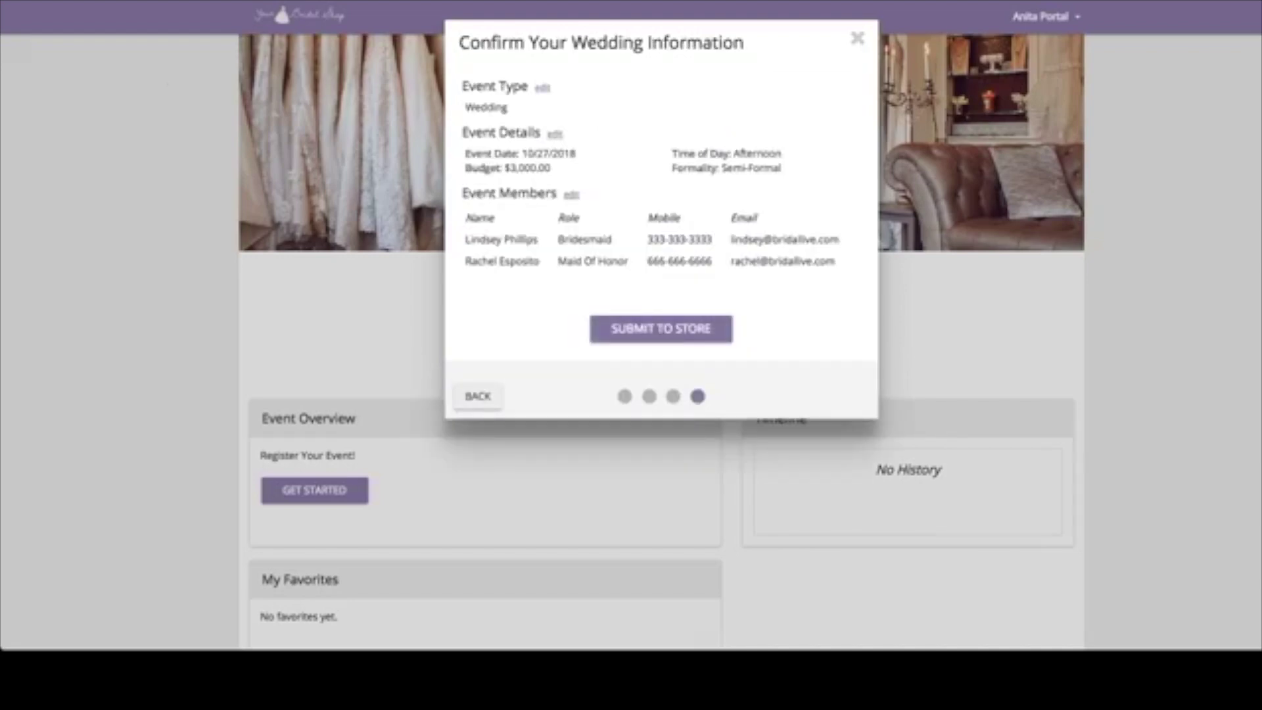
- Submit the event registration to the store, confirm it, and dismiss the completion message
{"action": "key", "text": "Return"}
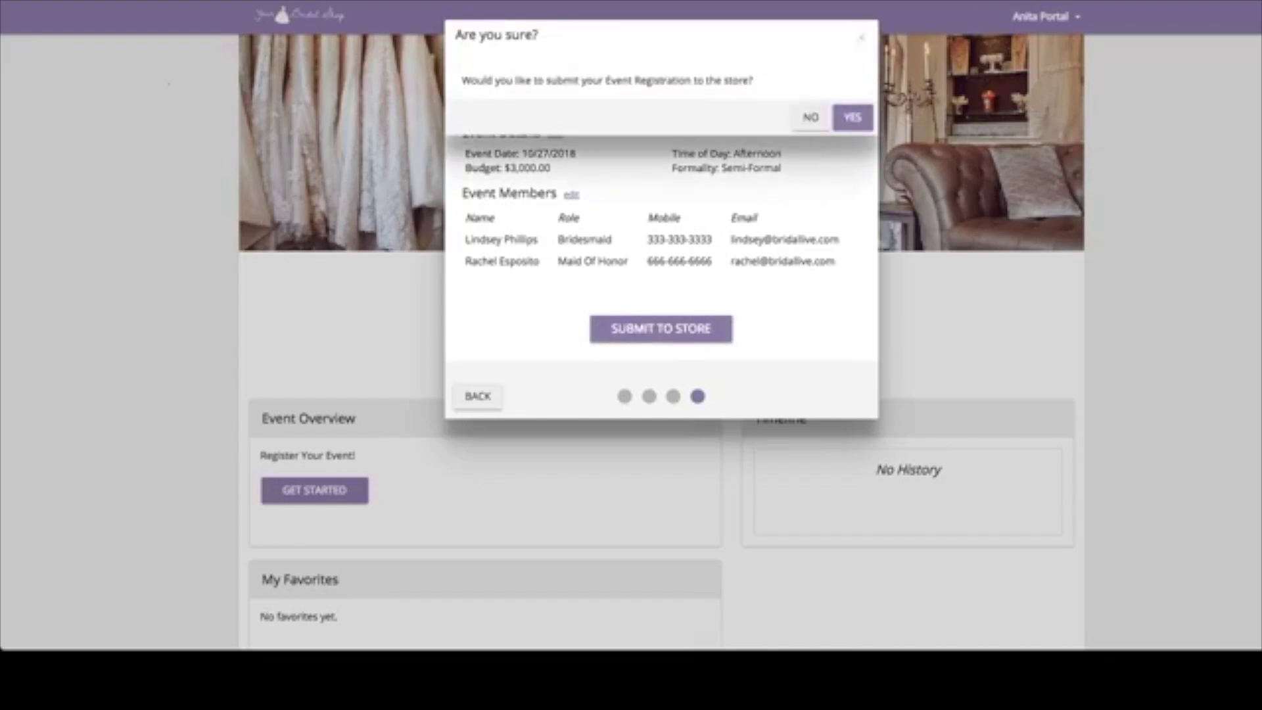
{"action": "key", "text": "Return"}
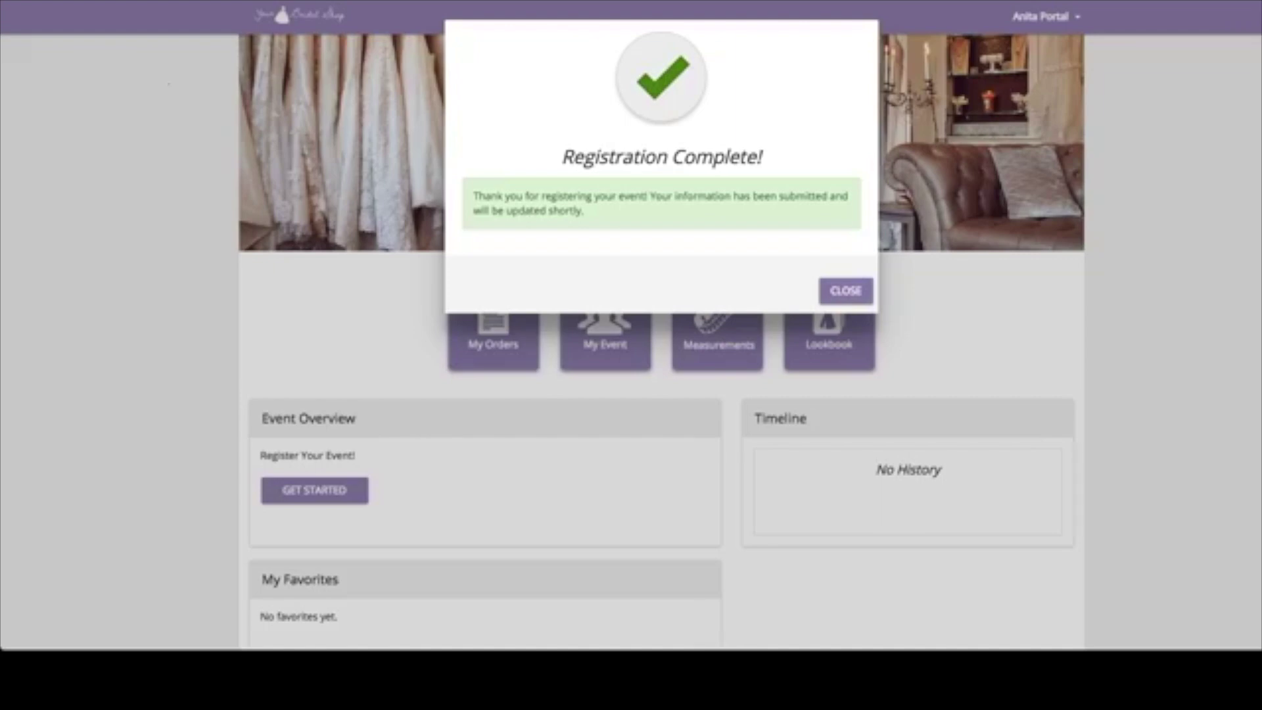
{"action": "key", "text": "Return"}
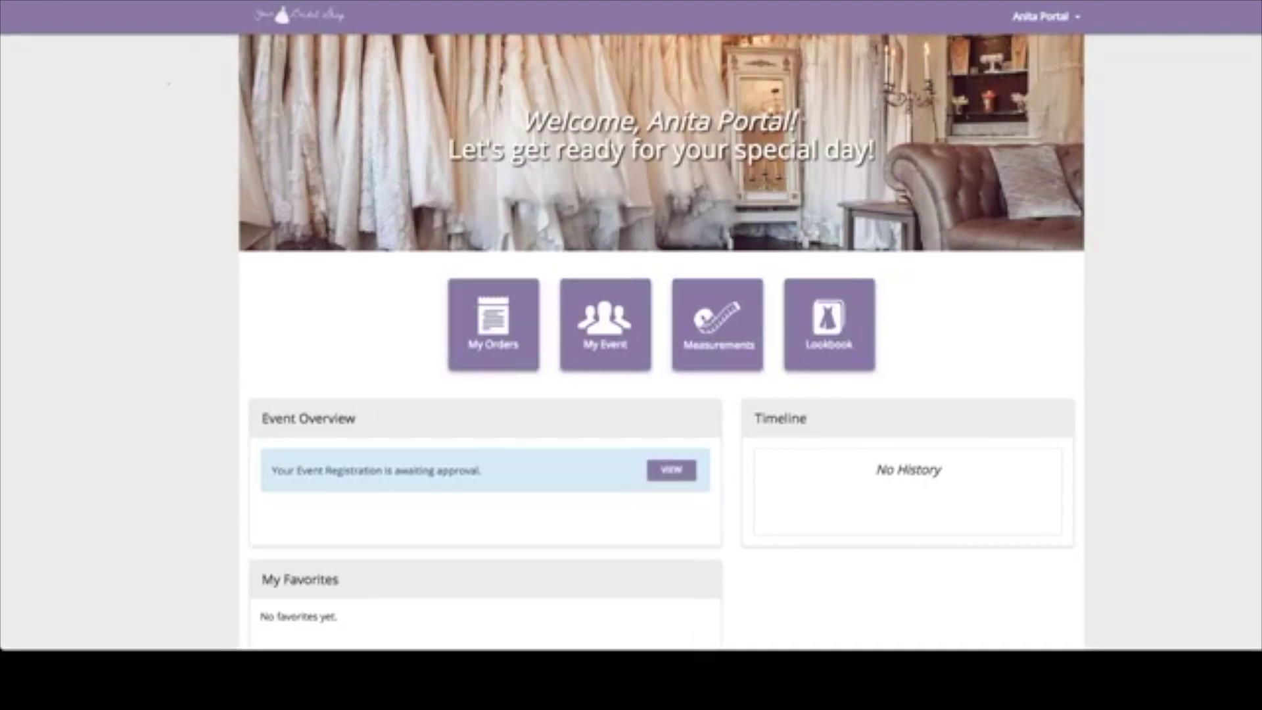
{"action": "left_click_drag", "start_coordinate": [483, 470], "coordinate": [466, 471]}
{"action": "left_click", "coordinate": [465, 471]}
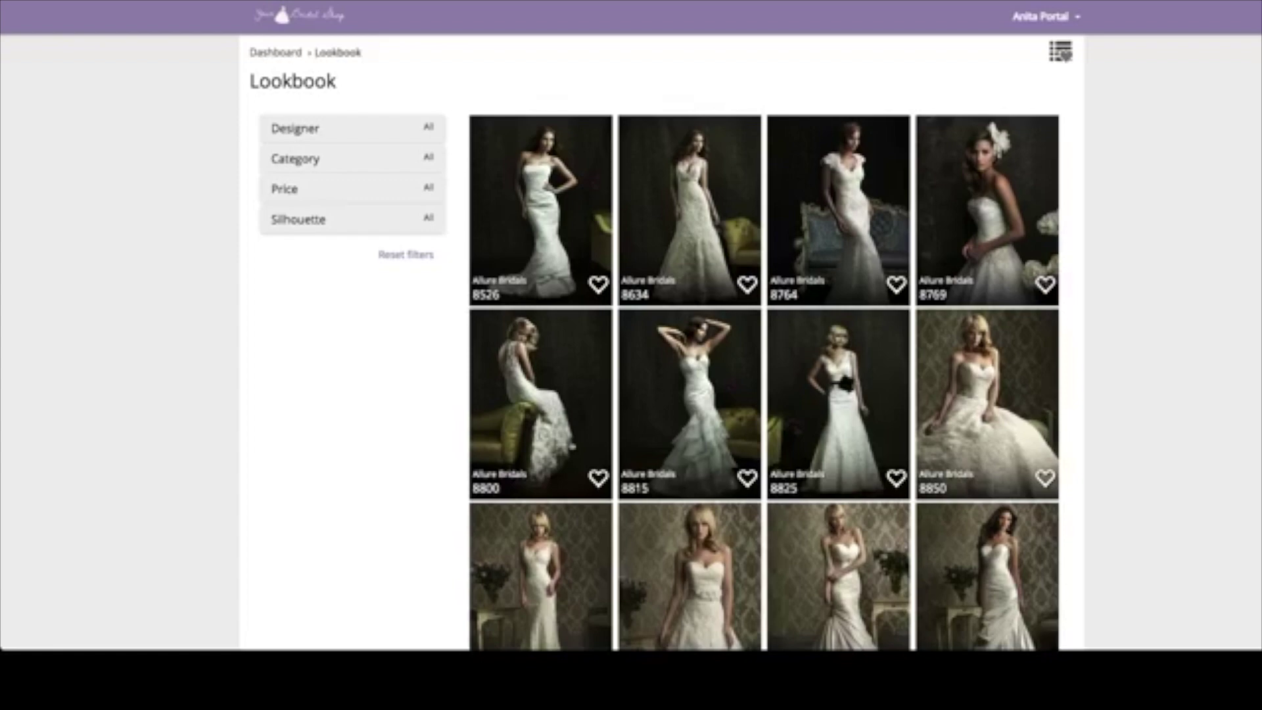
- Browse the Lookbook and filter the dresses to designer Essense Designs
{"action": "scroll", "coordinate": [763, 341], "scroll_direction": "down", "scroll_amount": 7}
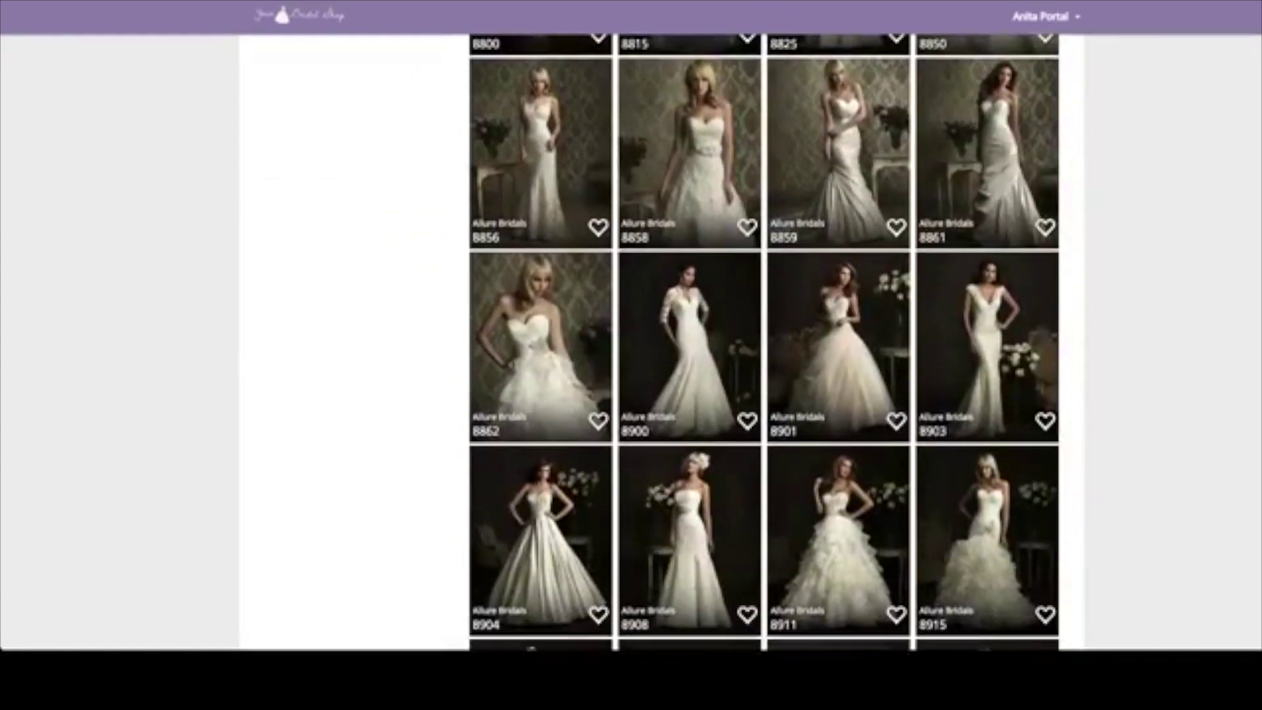
{"action": "scroll", "coordinate": [764, 341], "scroll_direction": "down", "scroll_amount": 10}
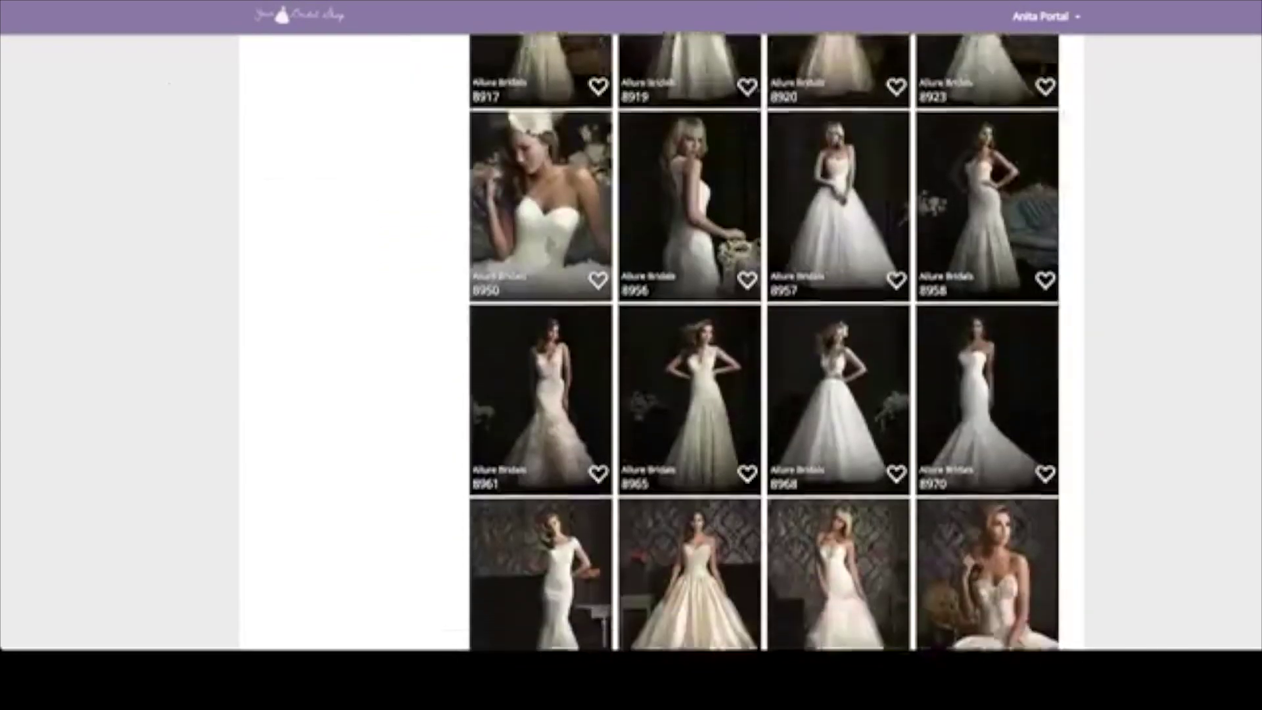
{"action": "scroll", "coordinate": [764, 342], "scroll_direction": "down", "scroll_amount": 3}
{"action": "scroll", "coordinate": [764, 342], "scroll_direction": "up", "scroll_amount": 7}
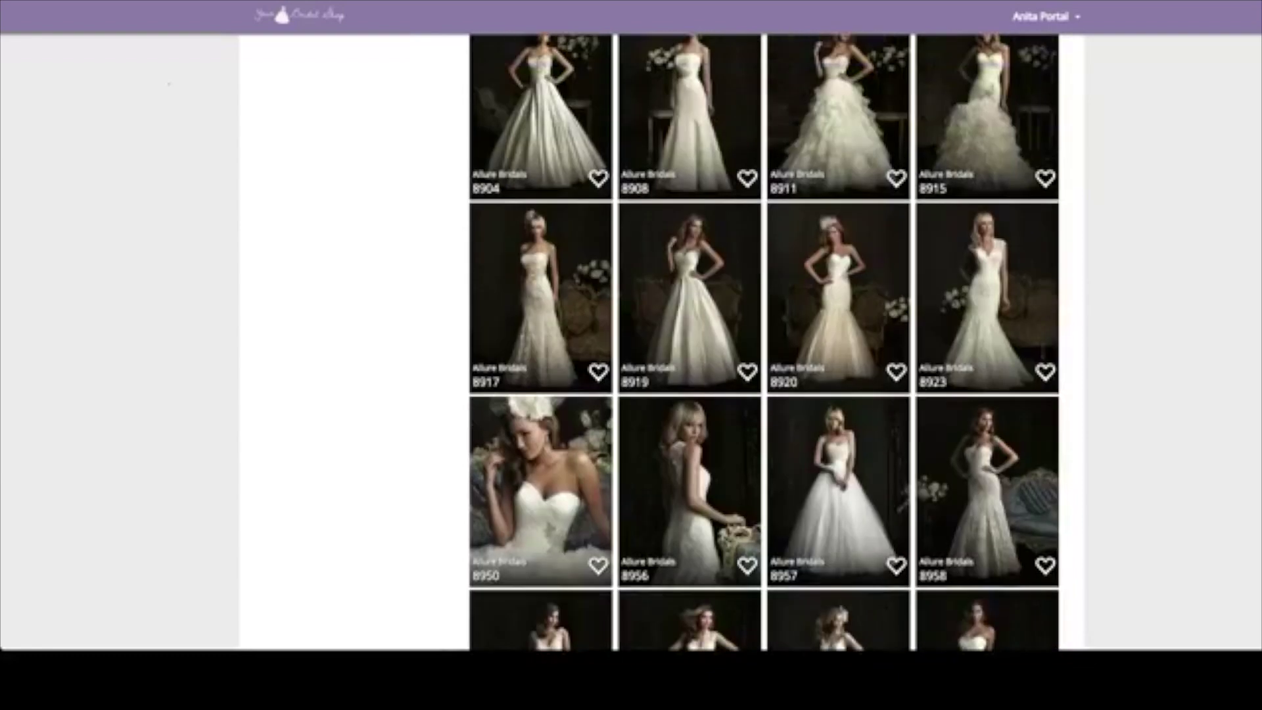
{"action": "scroll", "coordinate": [764, 342], "scroll_direction": "up", "scroll_amount": 7}
{"action": "scroll", "coordinate": [764, 341], "scroll_direction": "up", "scroll_amount": 6}
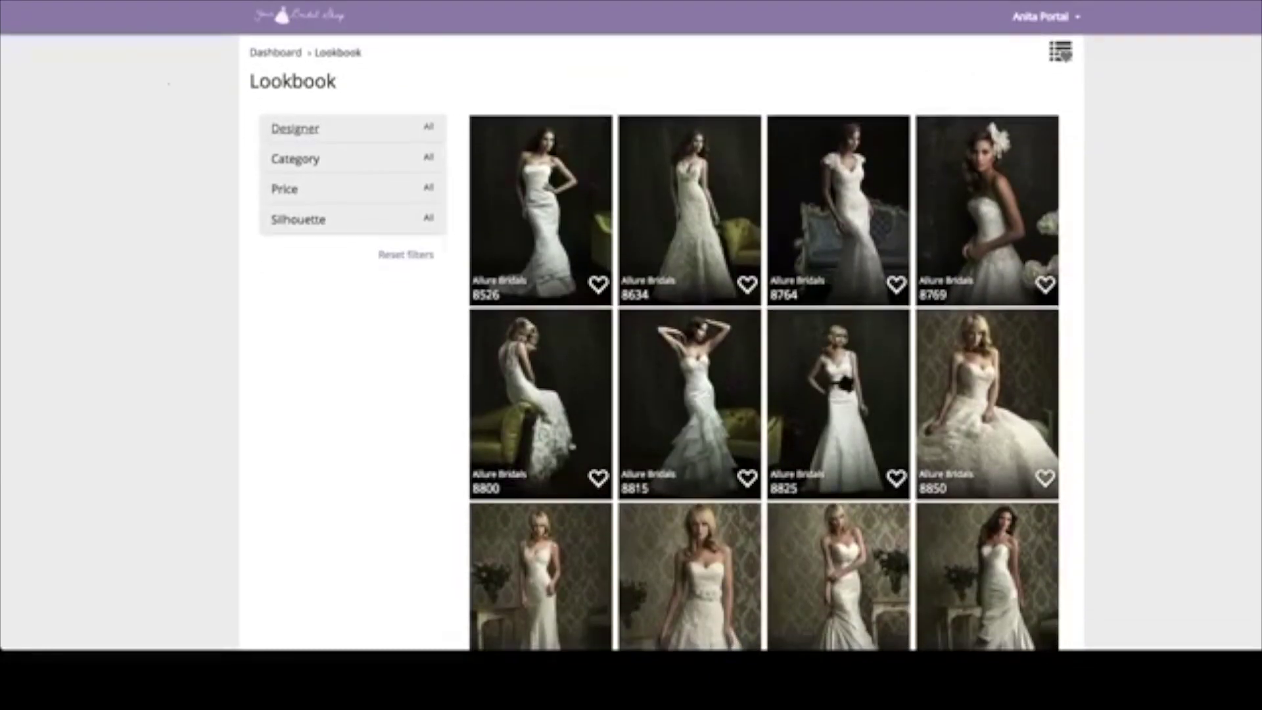
{"action": "left_click", "coordinate": [295, 129]}
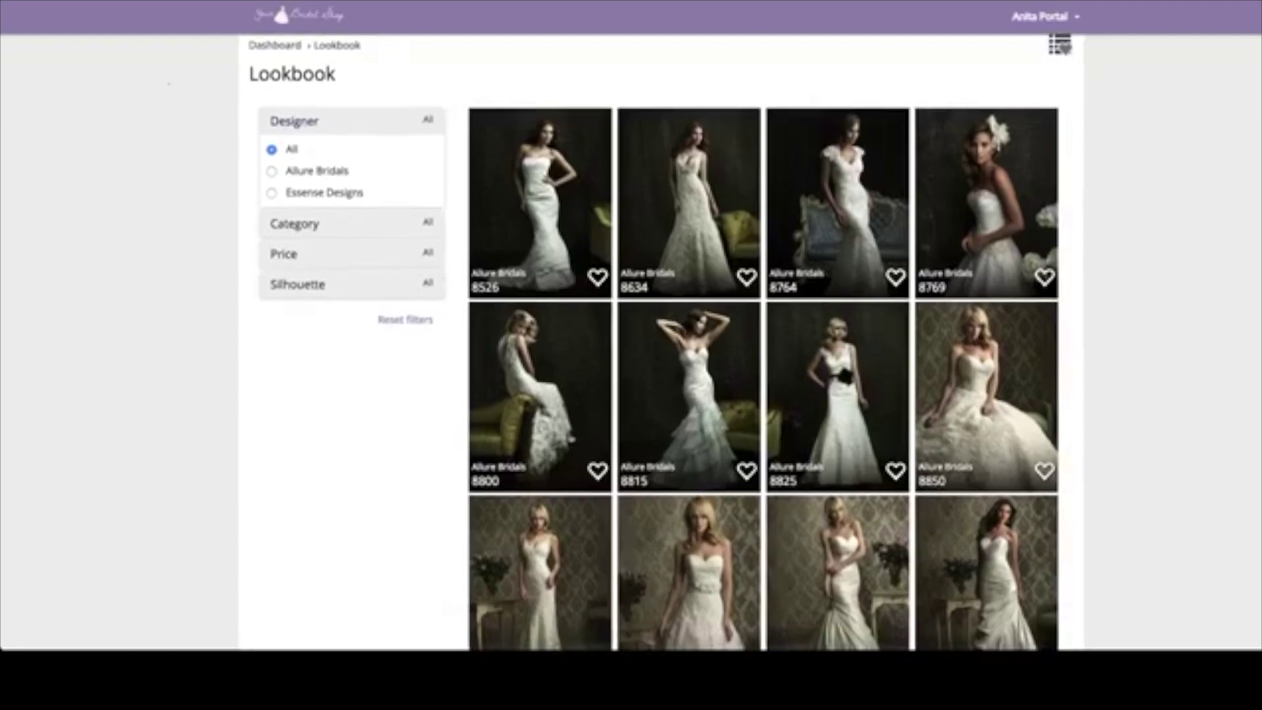
{"action": "left_click", "coordinate": [272, 192]}
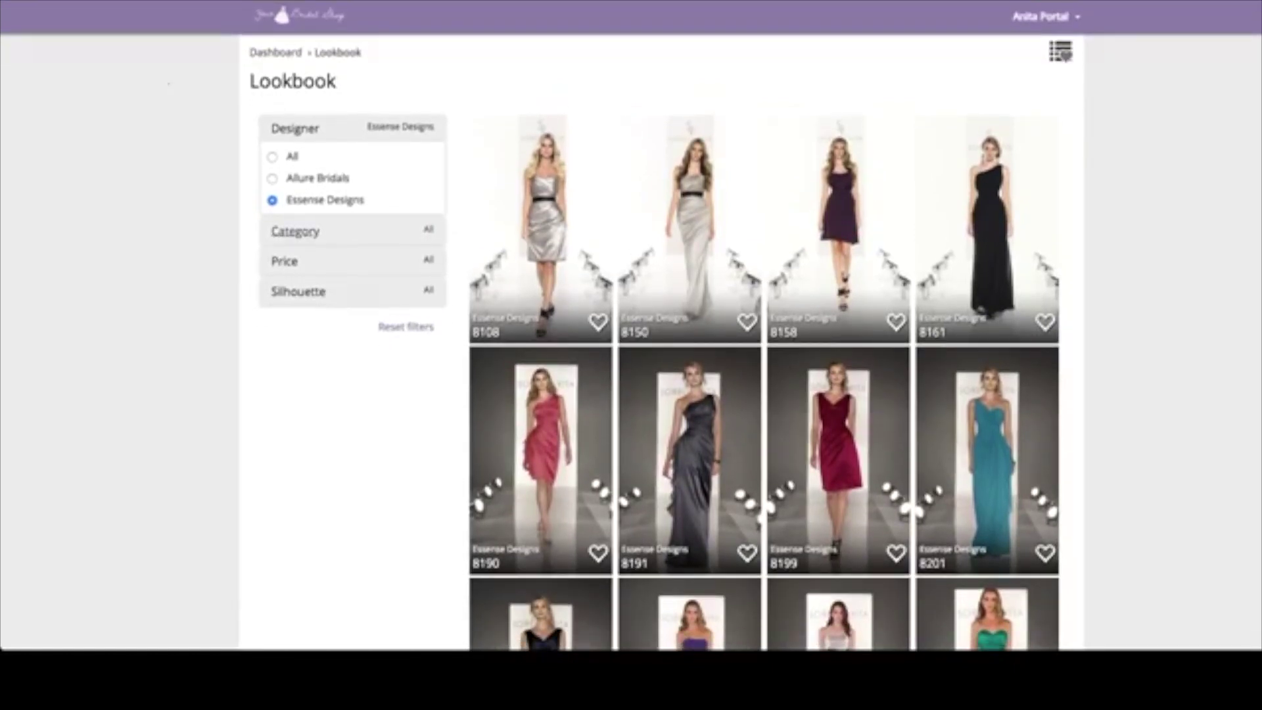
- Switch the designer filter to Allure Bridals and favourite dress 8526
{"action": "left_click", "coordinate": [295, 231]}
{"action": "left_click", "coordinate": [284, 334]}
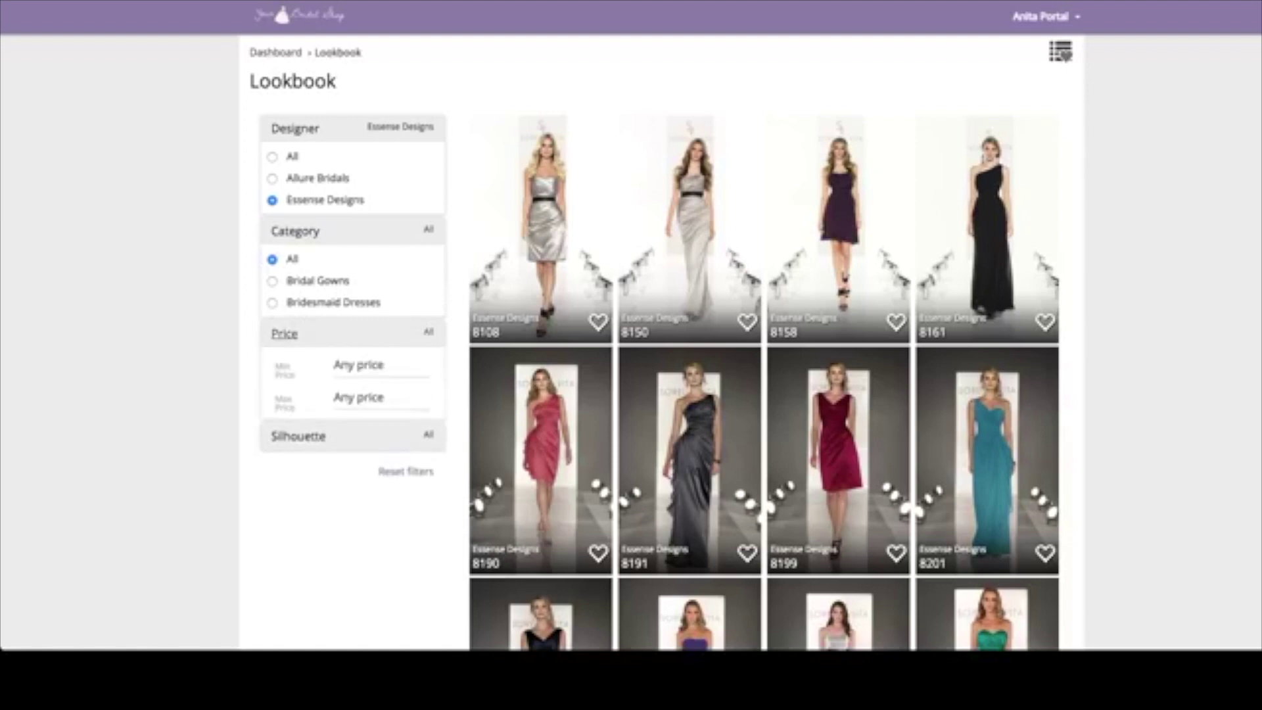
{"action": "left_click", "coordinate": [298, 436]}
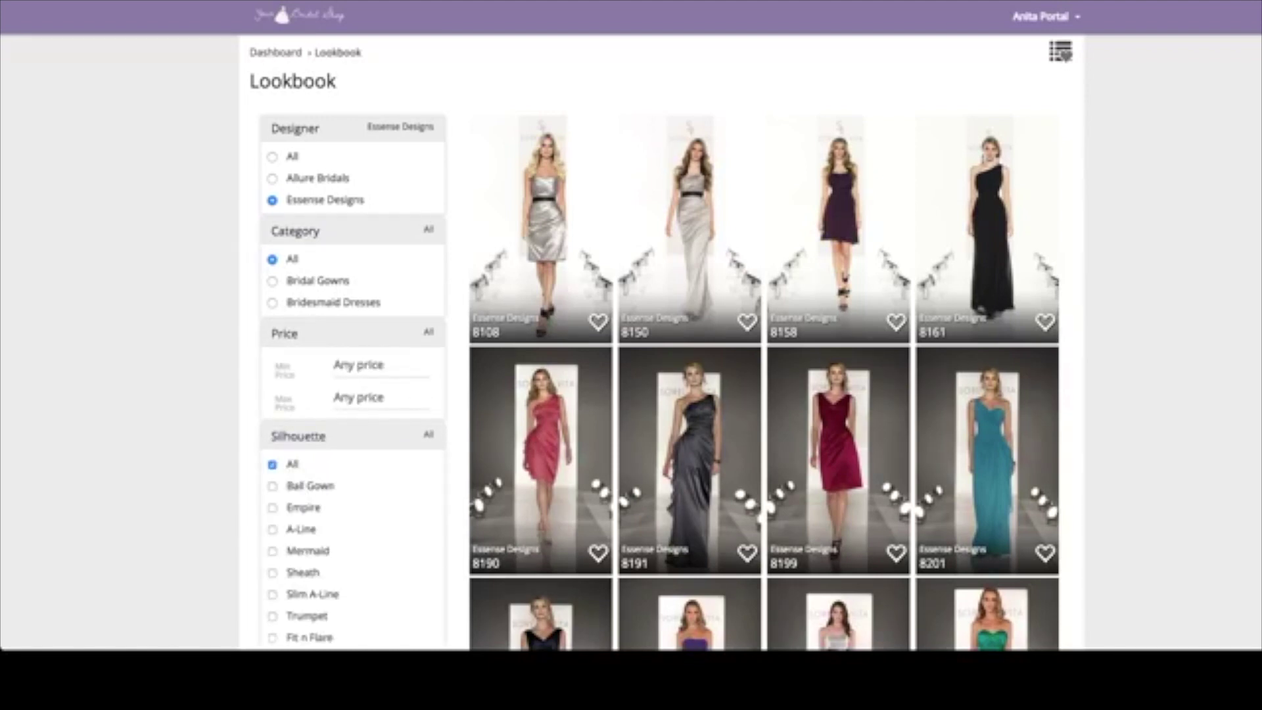
{"action": "left_click", "coordinate": [299, 435]}
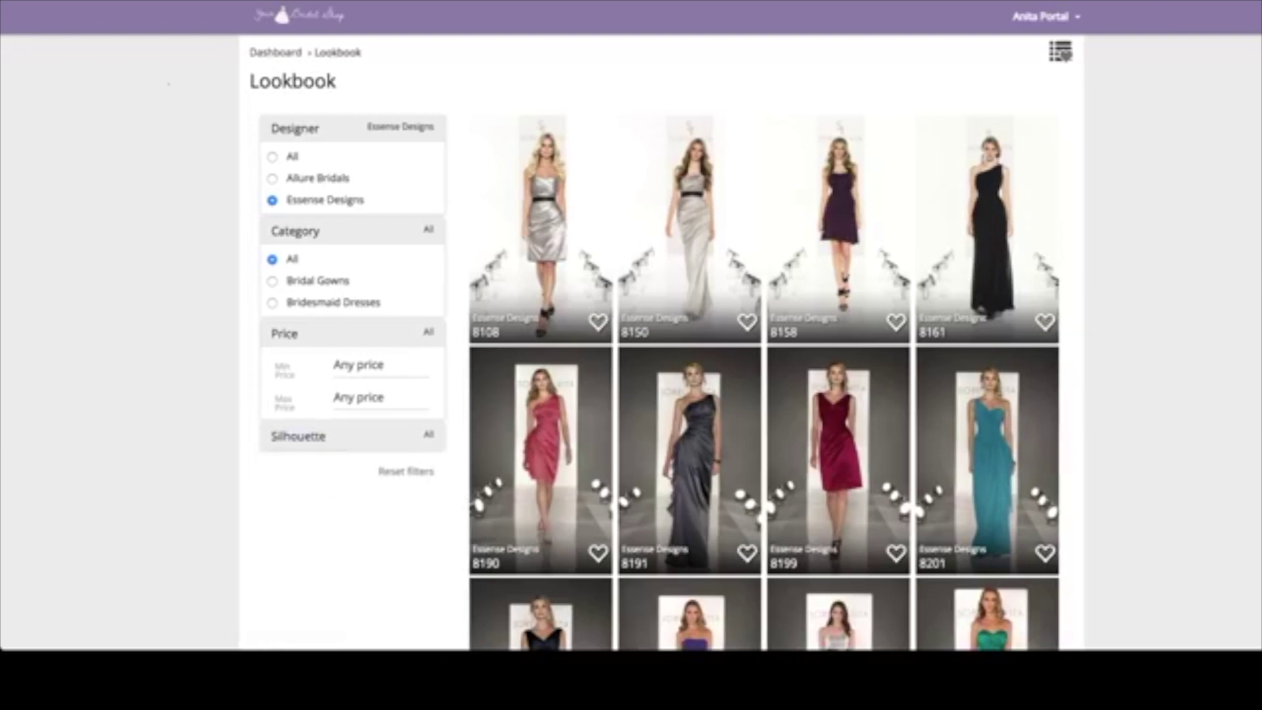
{"action": "left_click", "coordinate": [284, 333]}
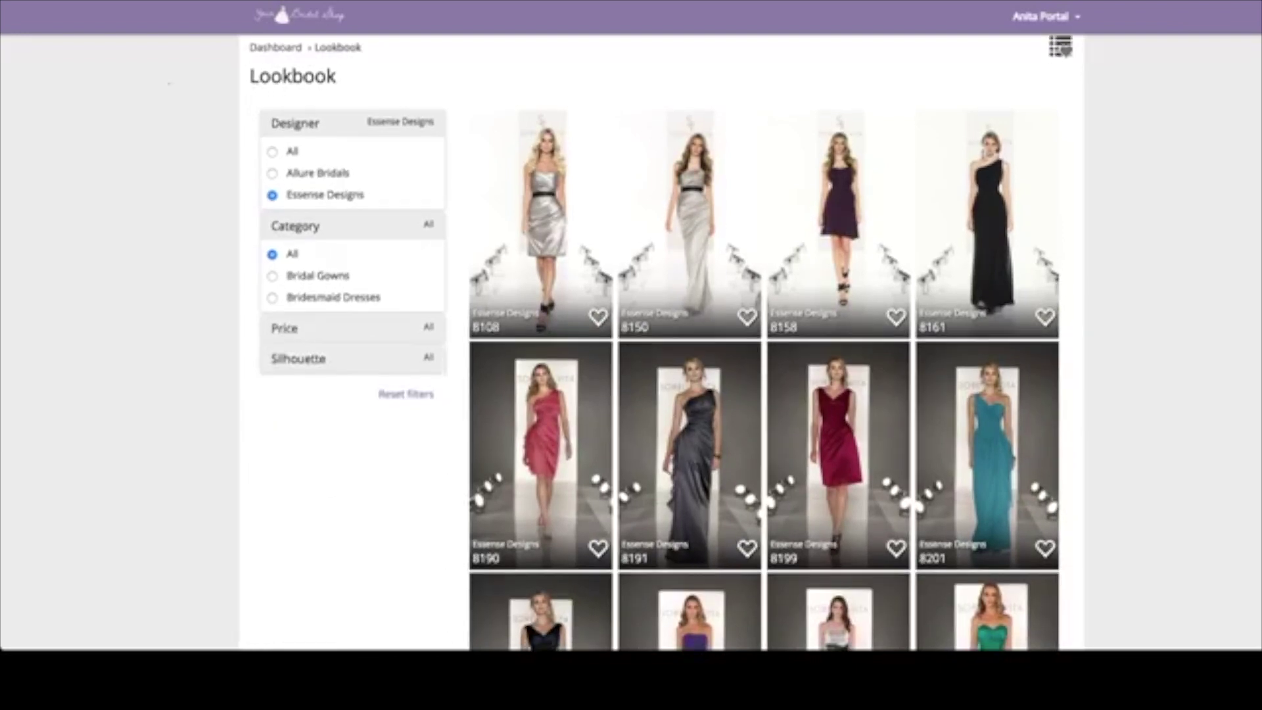
{"action": "left_click", "coordinate": [273, 172]}
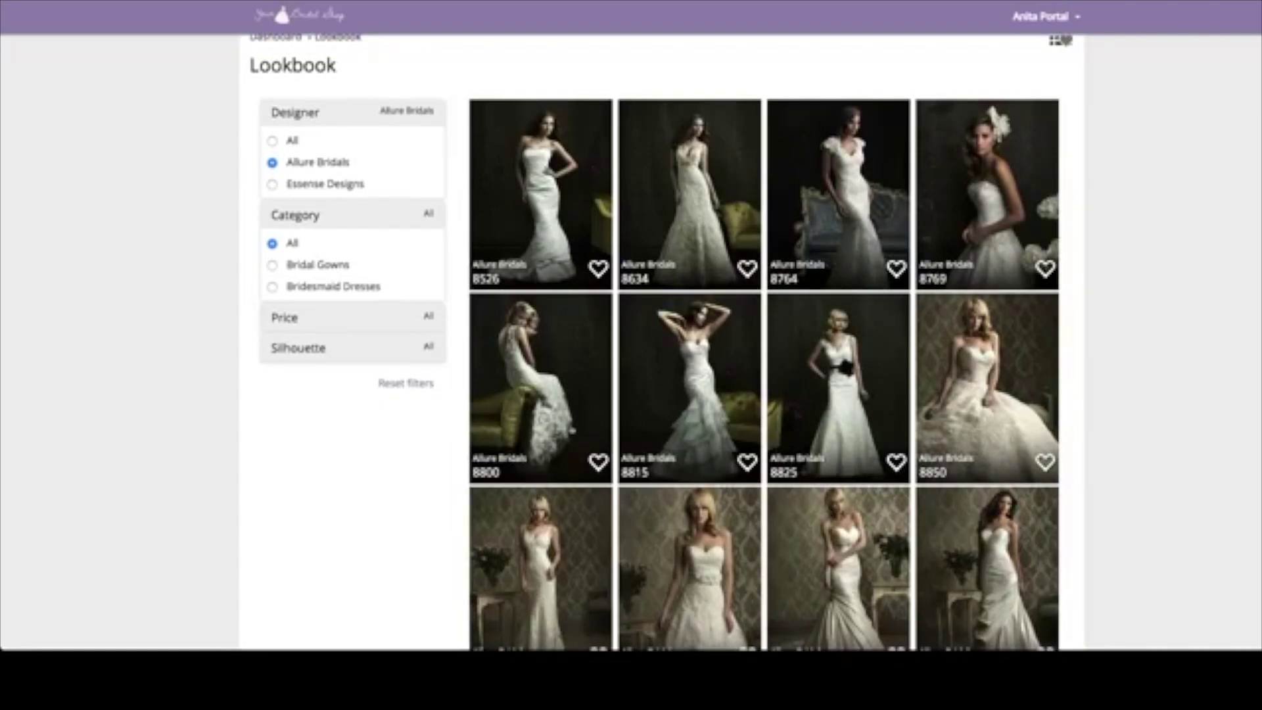
{"action": "left_click", "coordinate": [598, 268]}
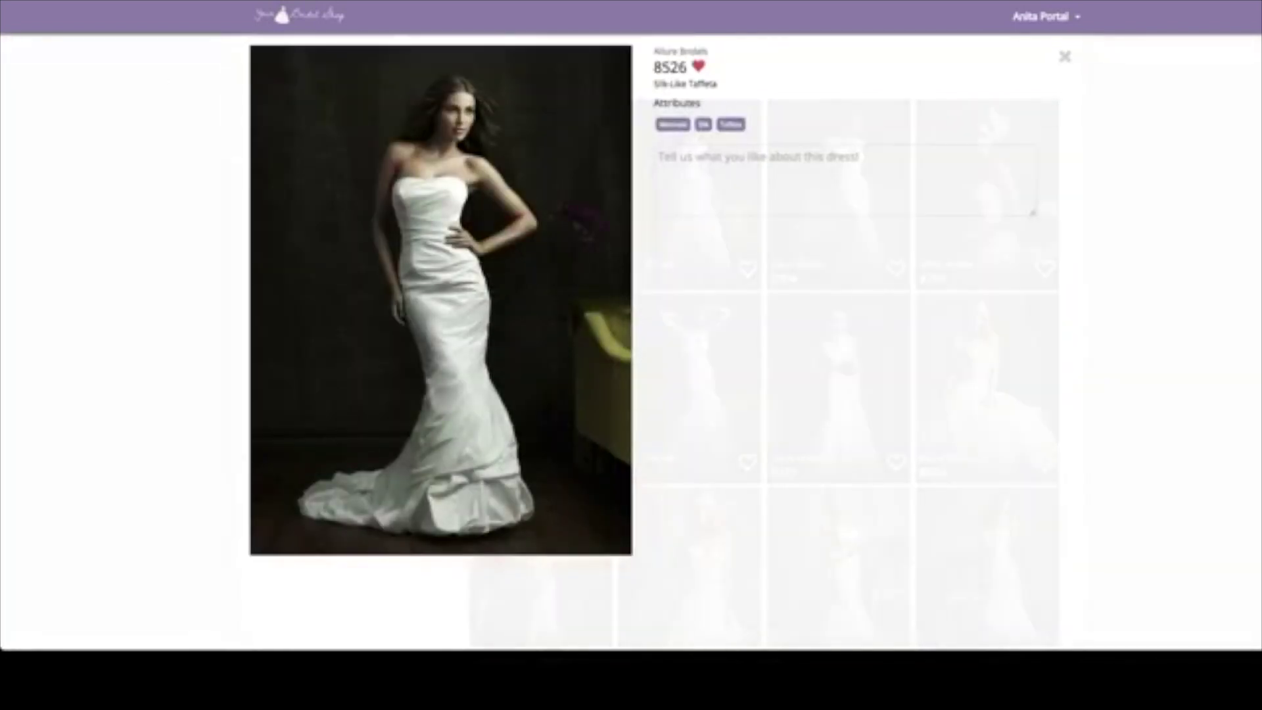
- Add the note 'I love the rouching' to favourite dress 8526, then close its details
{"action": "left_click", "coordinate": [659, 156]}
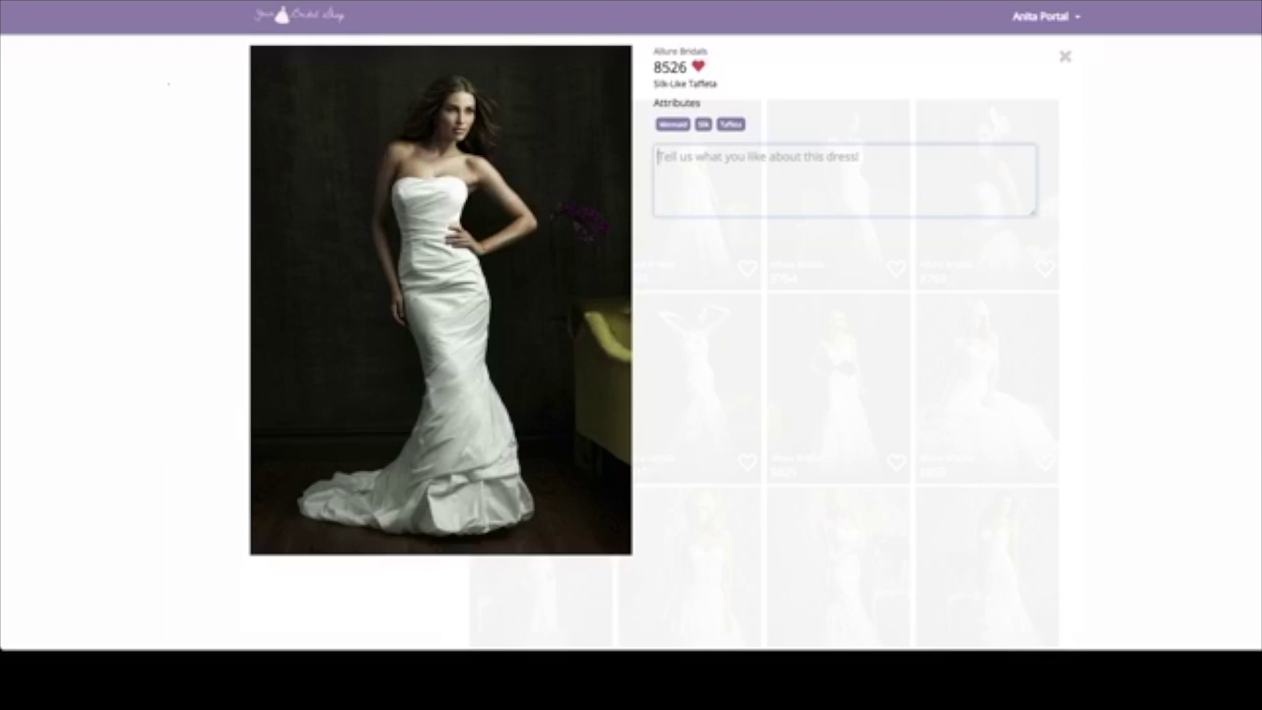
{"action": "type", "text": "I love thie"}
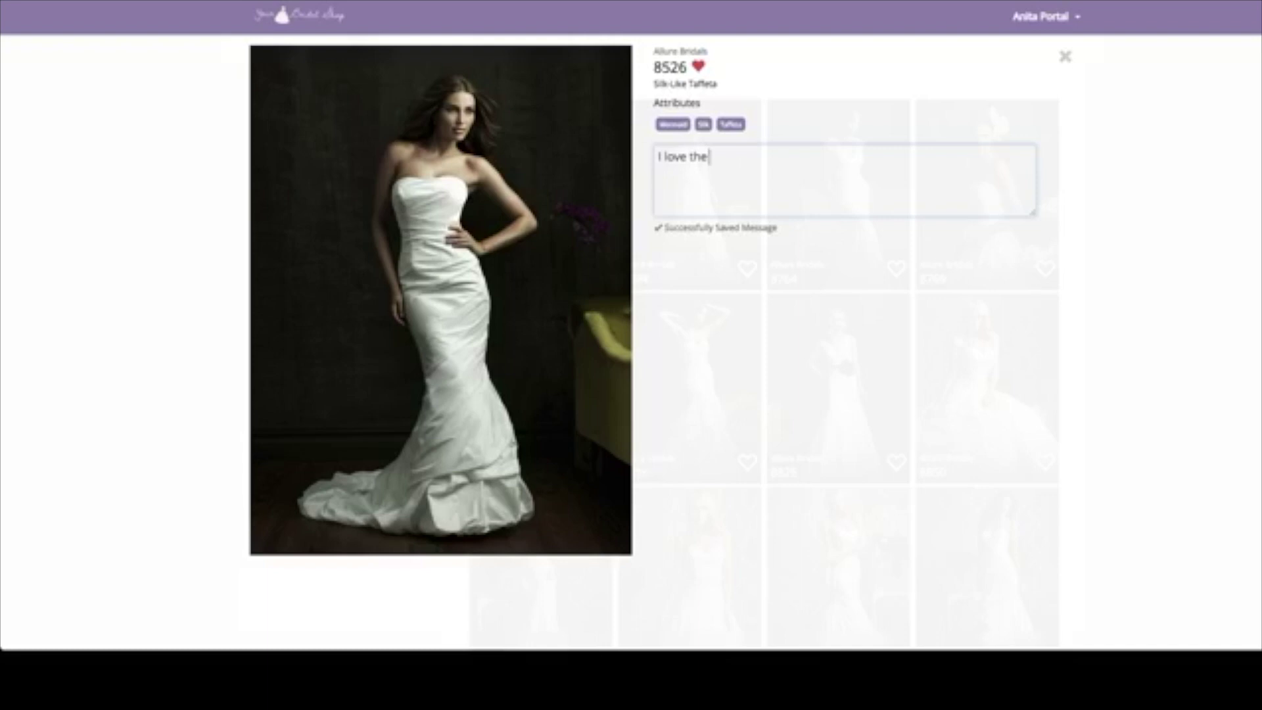
{"action": "type", "text": " rouching"}
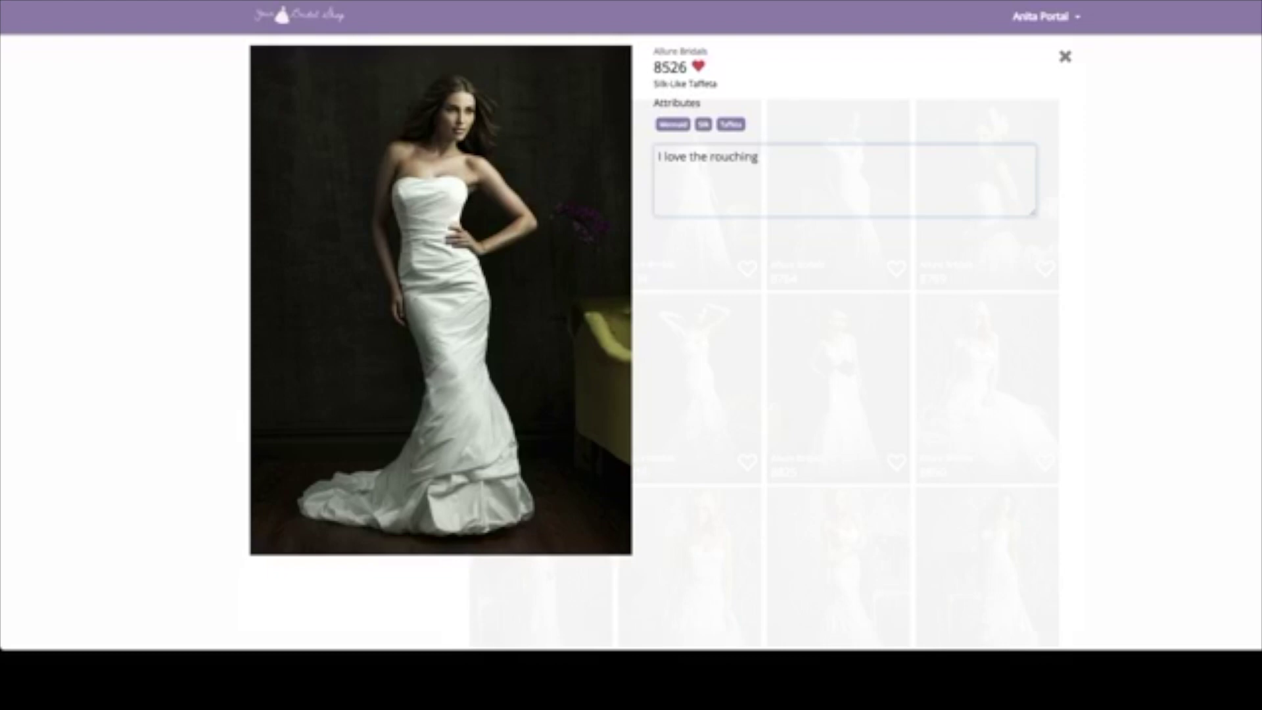
{"action": "key", "text": "Escape"}
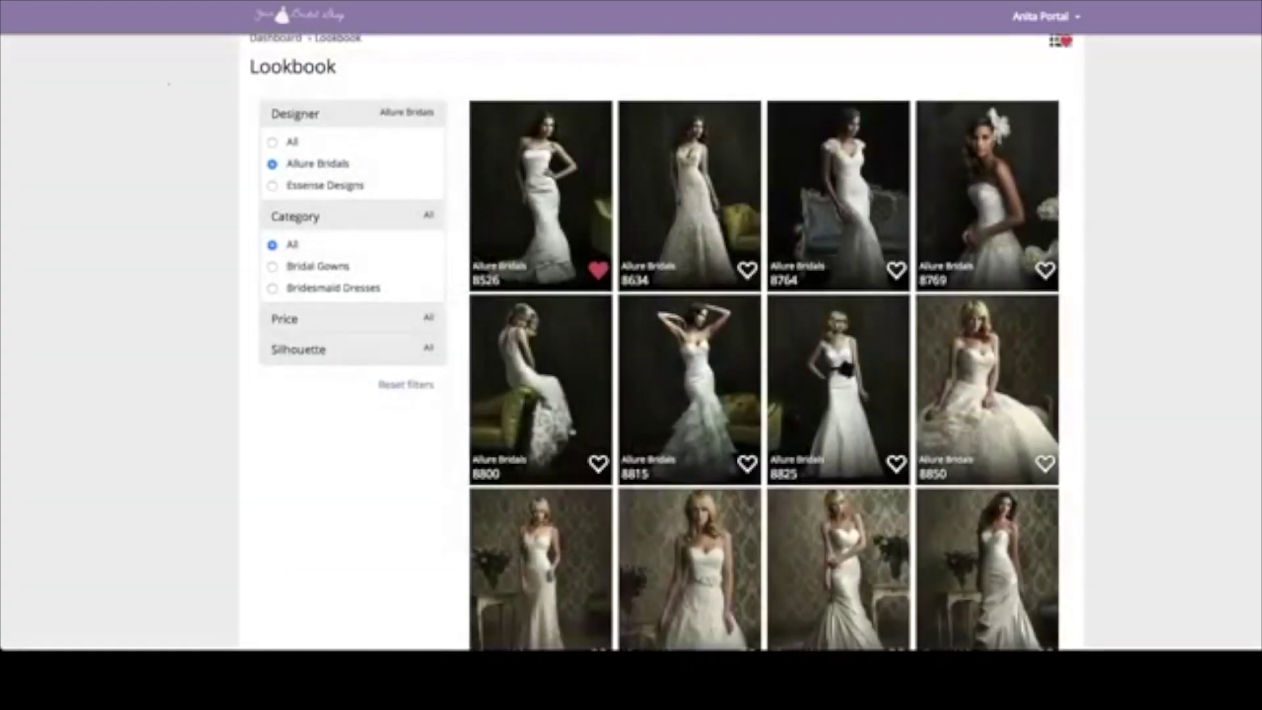
- Return to the portal dashboard, dismiss the event registration prompt, and scroll down to My Favorites
{"action": "left_click", "coordinate": [276, 38]}
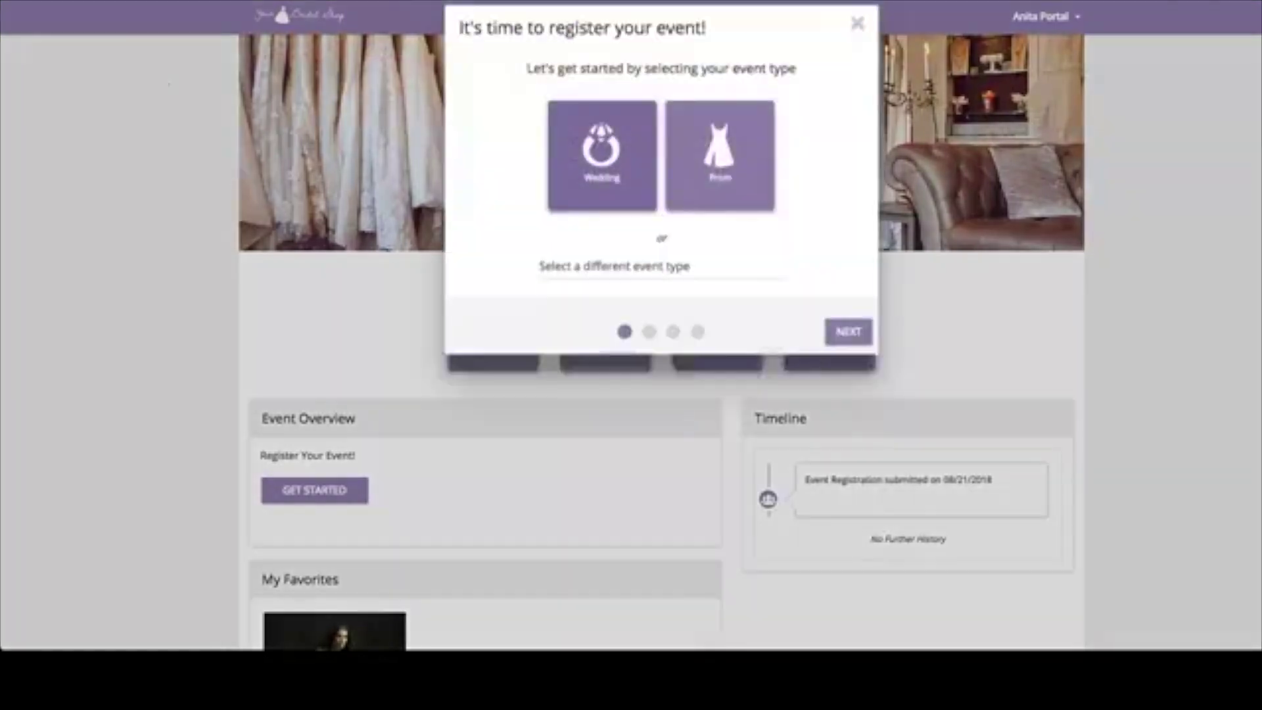
{"action": "left_click", "coordinate": [857, 38]}
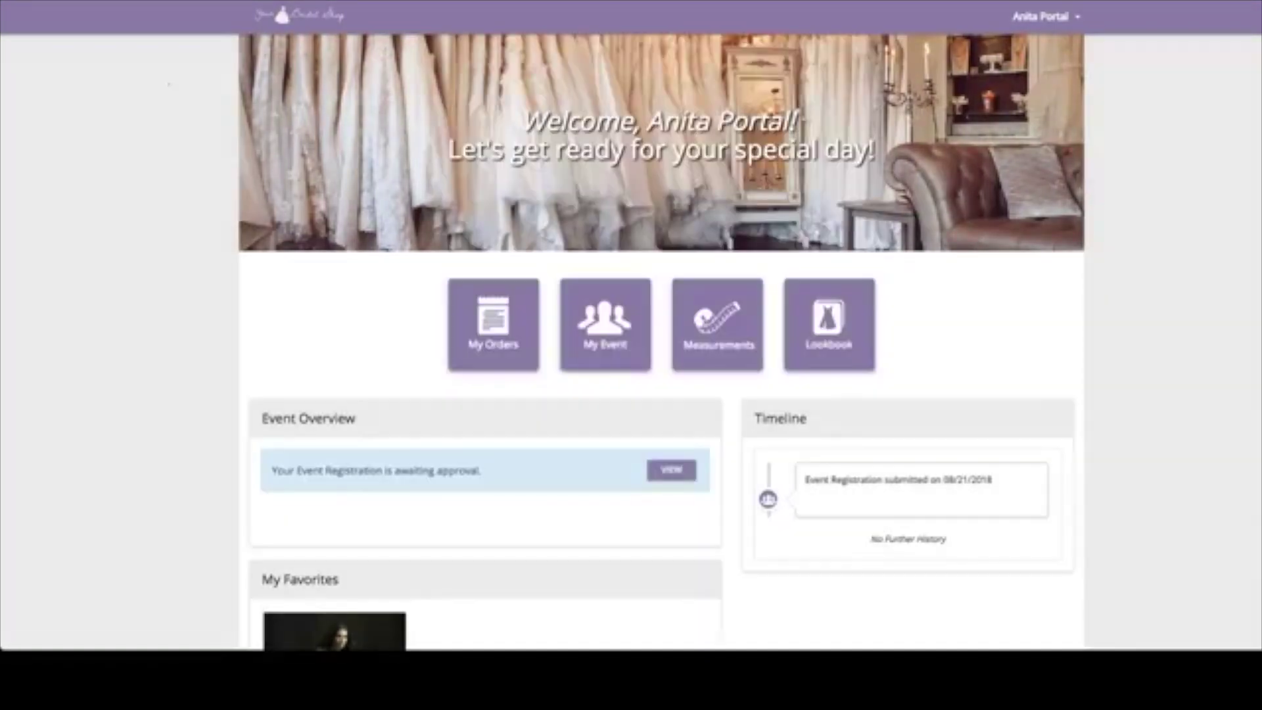
{"action": "scroll", "coordinate": [663, 342], "scroll_direction": "down", "scroll_amount": 3}
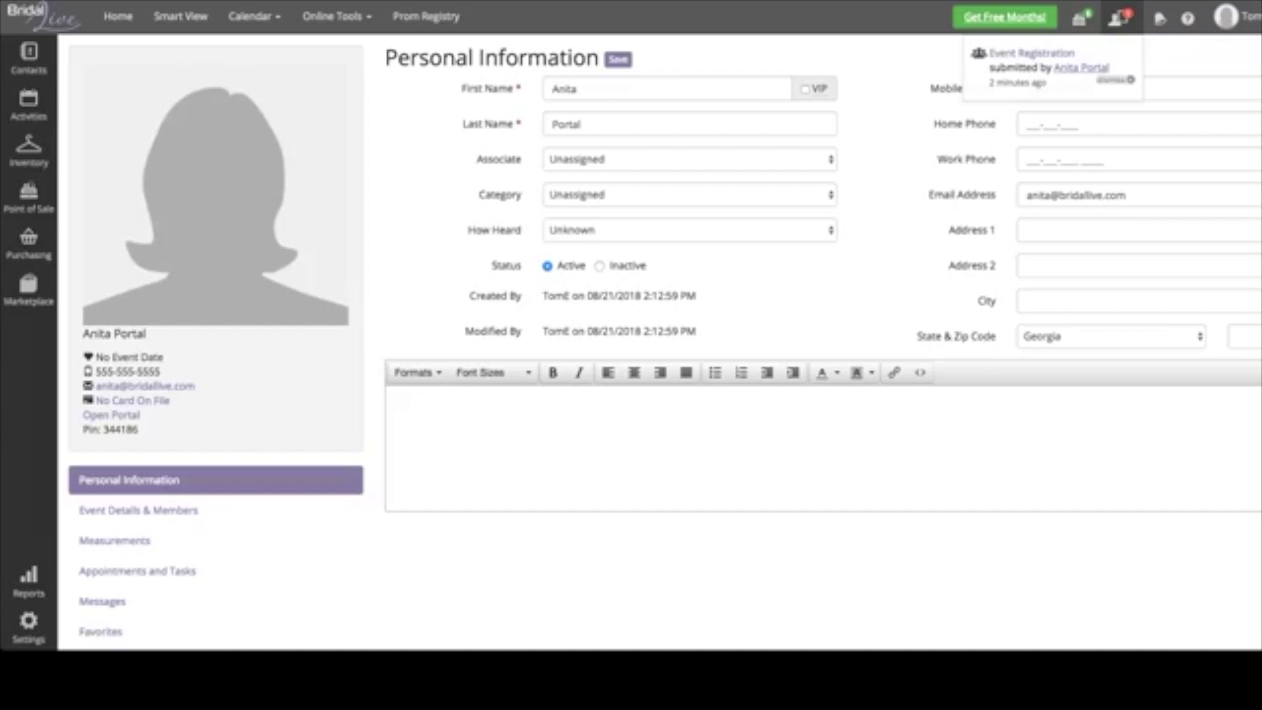
- Approve the submitted event registration, saving the maid of honor and bridesmaid as new contacts
{"action": "left_click", "coordinate": [1081, 68]}
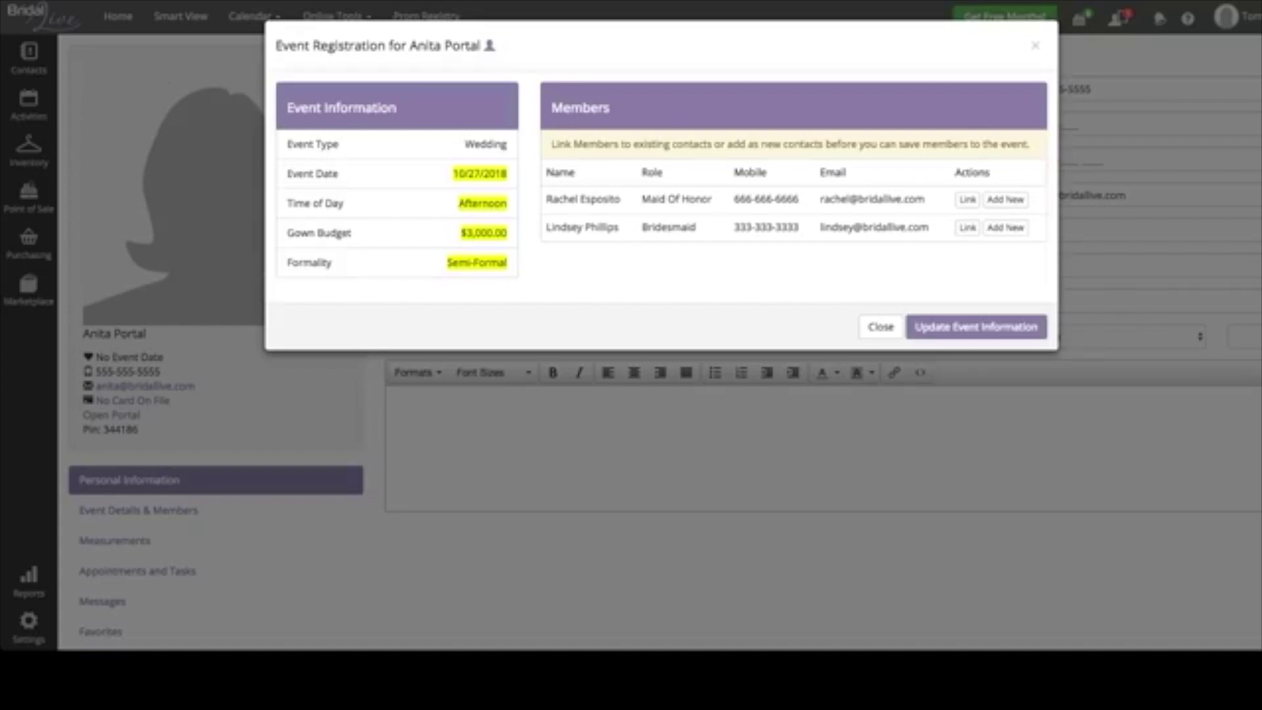
{"action": "left_click", "coordinate": [1005, 199]}
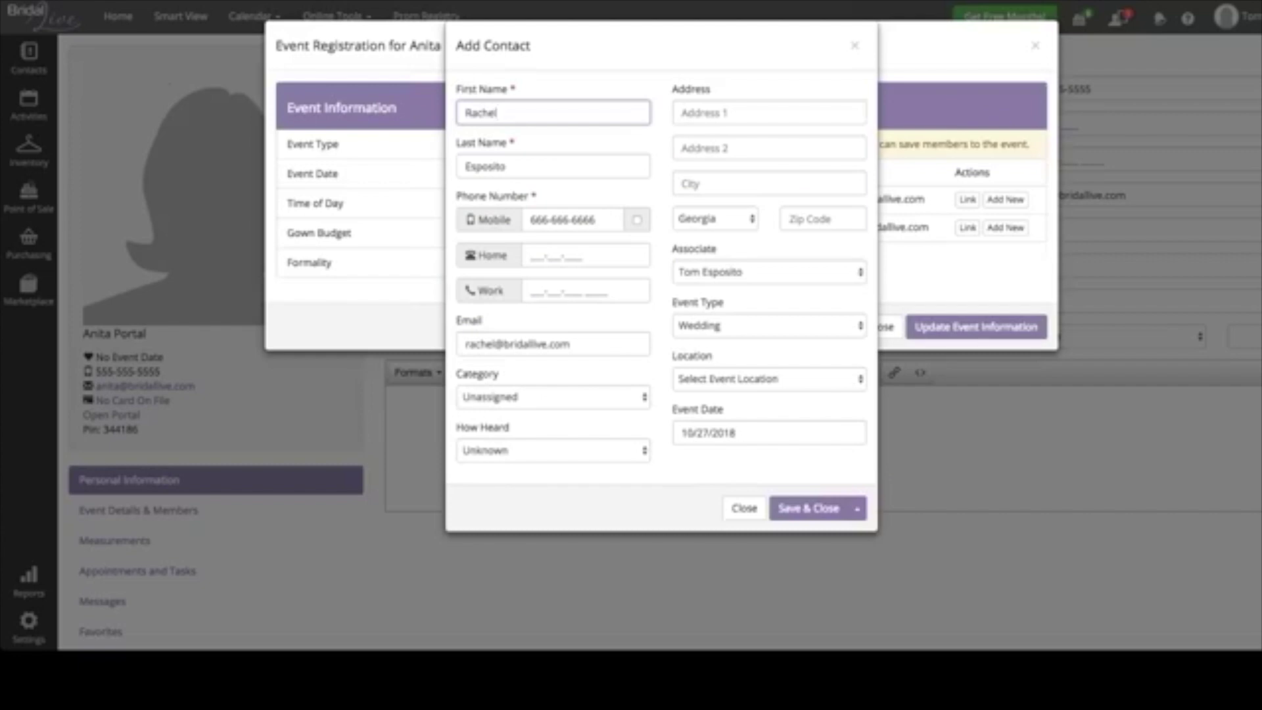
{"action": "left_click", "coordinate": [809, 508]}
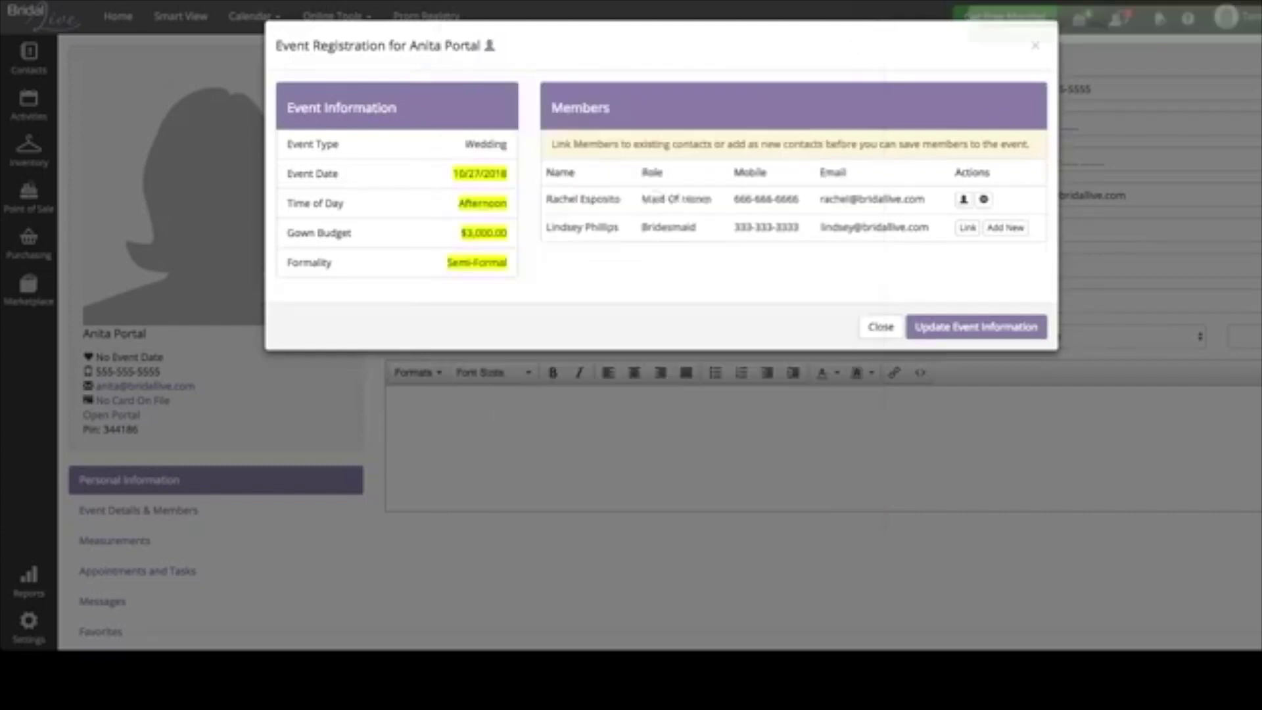
{"action": "left_click", "coordinate": [1001, 227]}
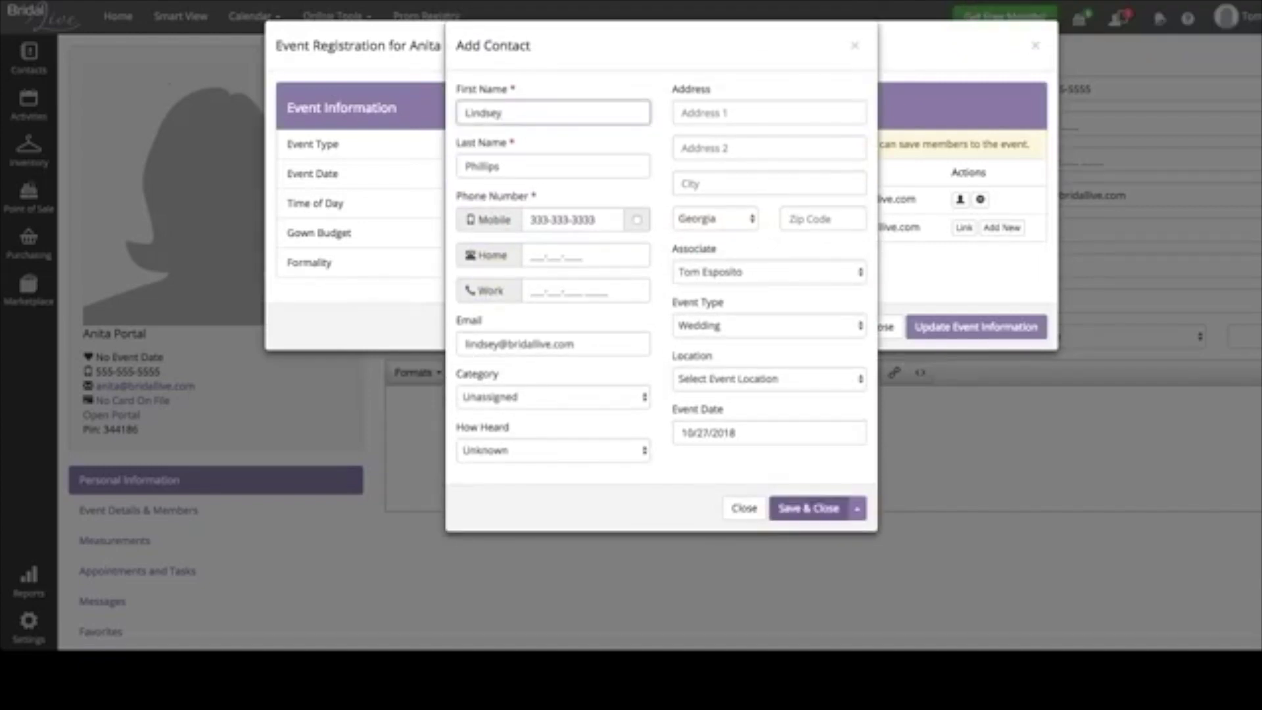
{"action": "left_click", "coordinate": [809, 508]}
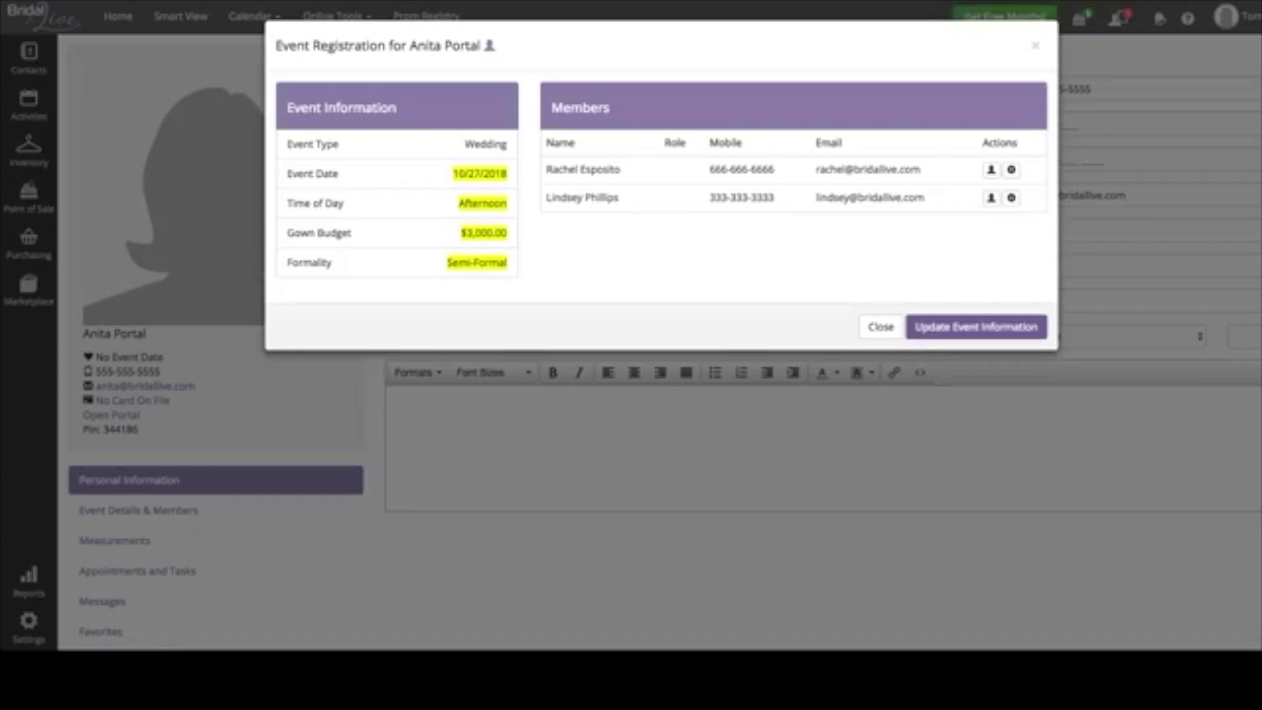
{"action": "left_click", "coordinate": [976, 326]}
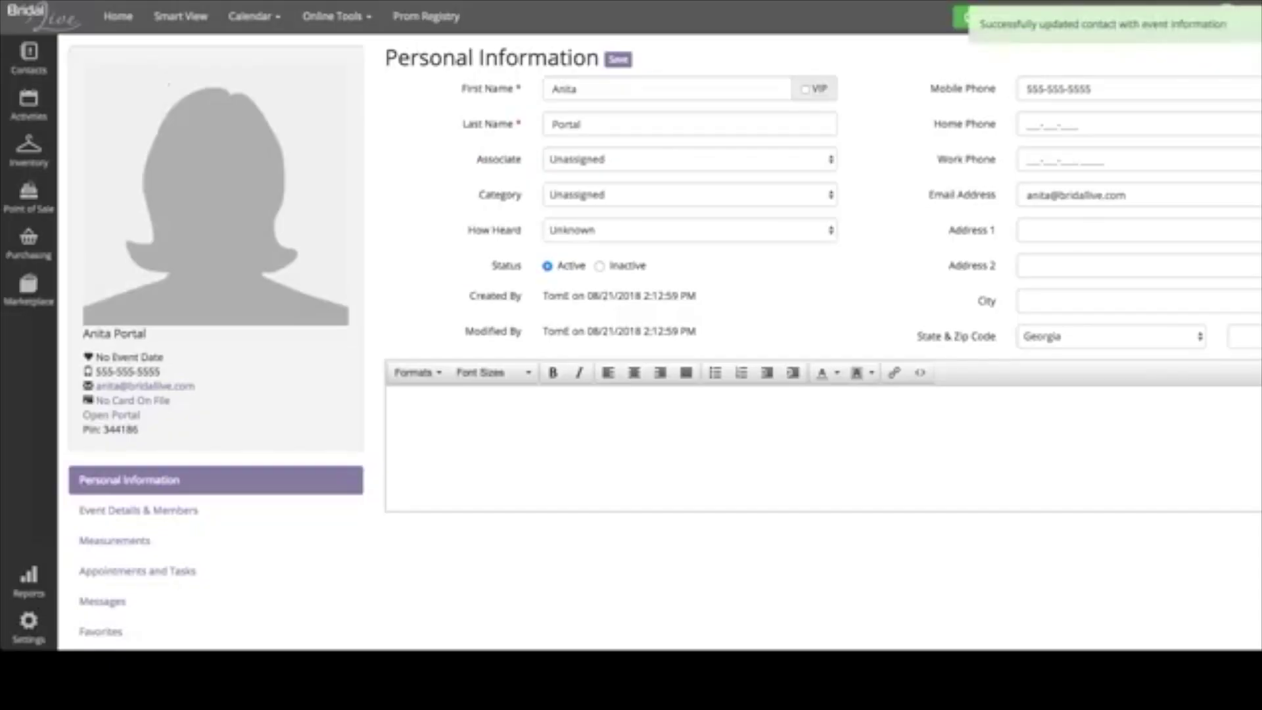
- Search for the client's contact, check her 10/27/2018 event details and members, then open Favorites
{"action": "left_click", "coordinate": [57, 65]}
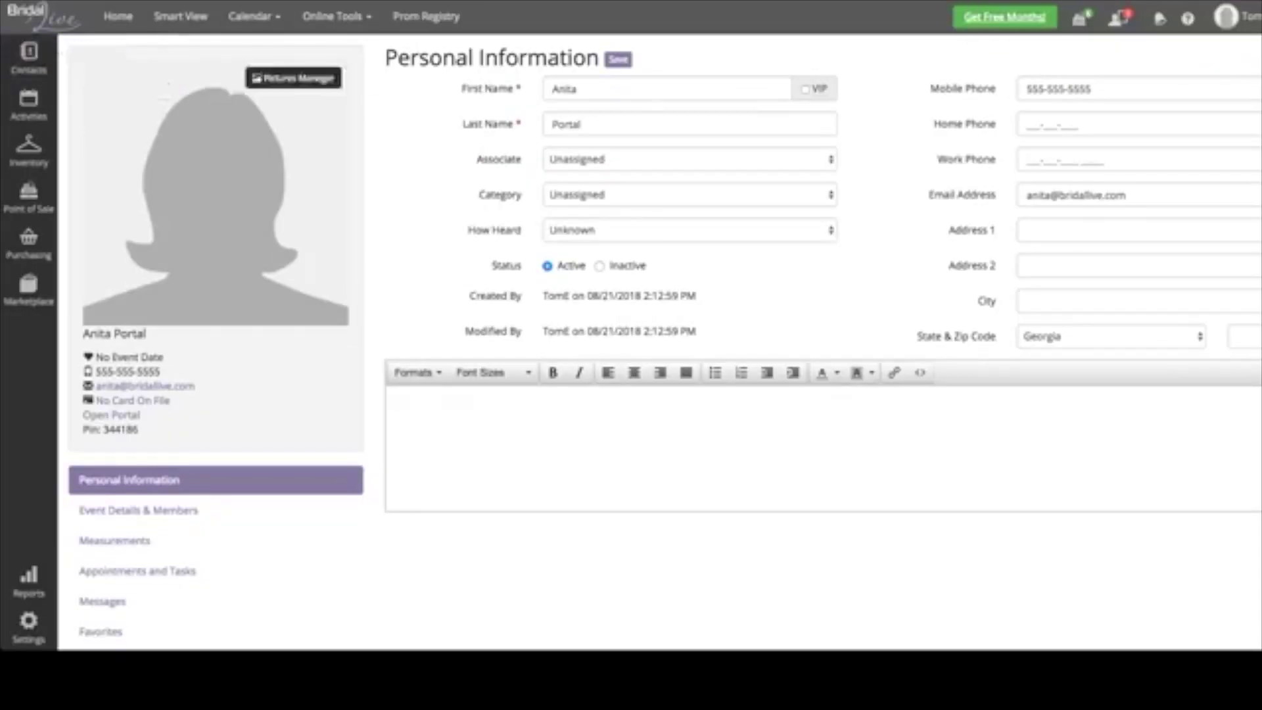
{"action": "type", "text": "anita"}
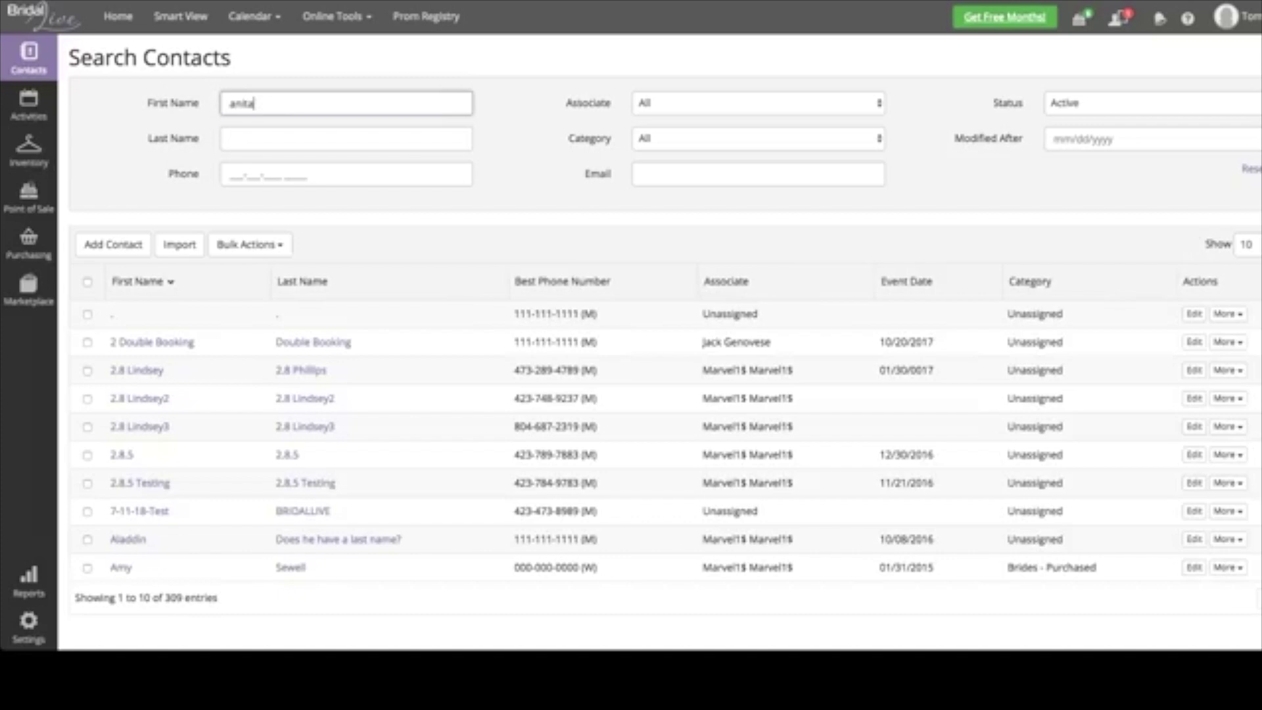
{"action": "left_click", "coordinate": [132, 314]}
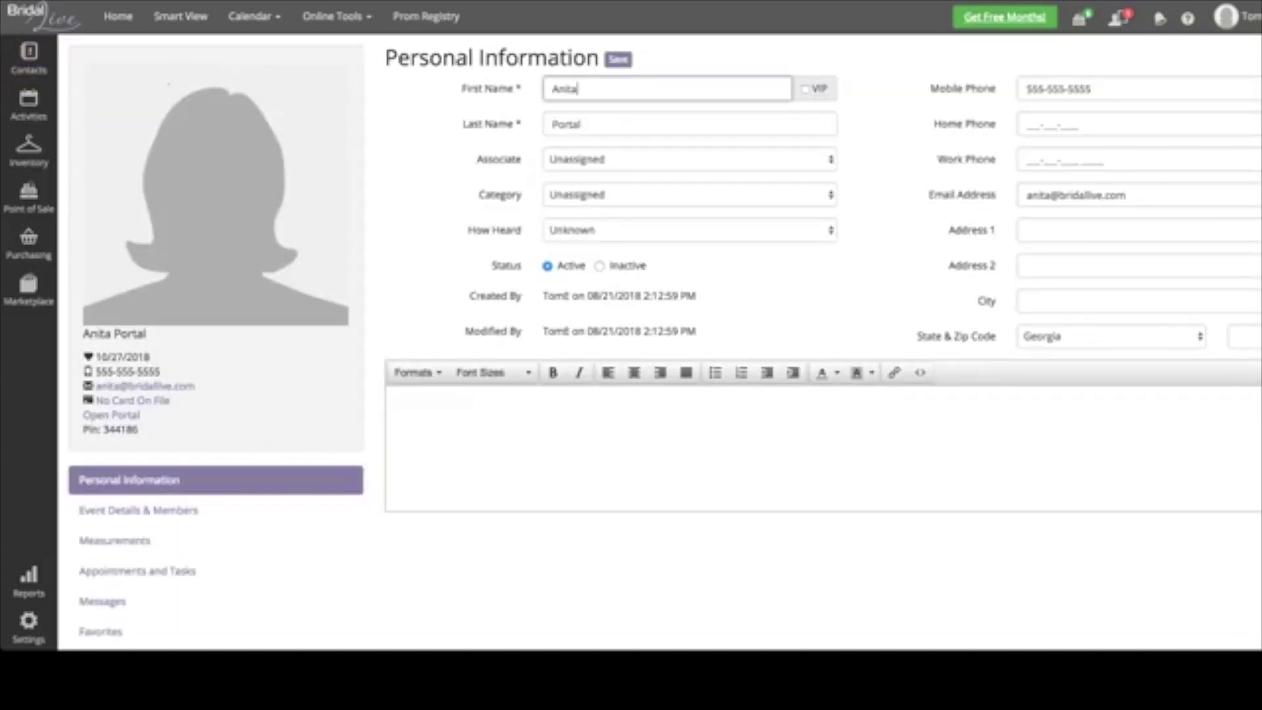
{"action": "left_click", "coordinate": [138, 510]}
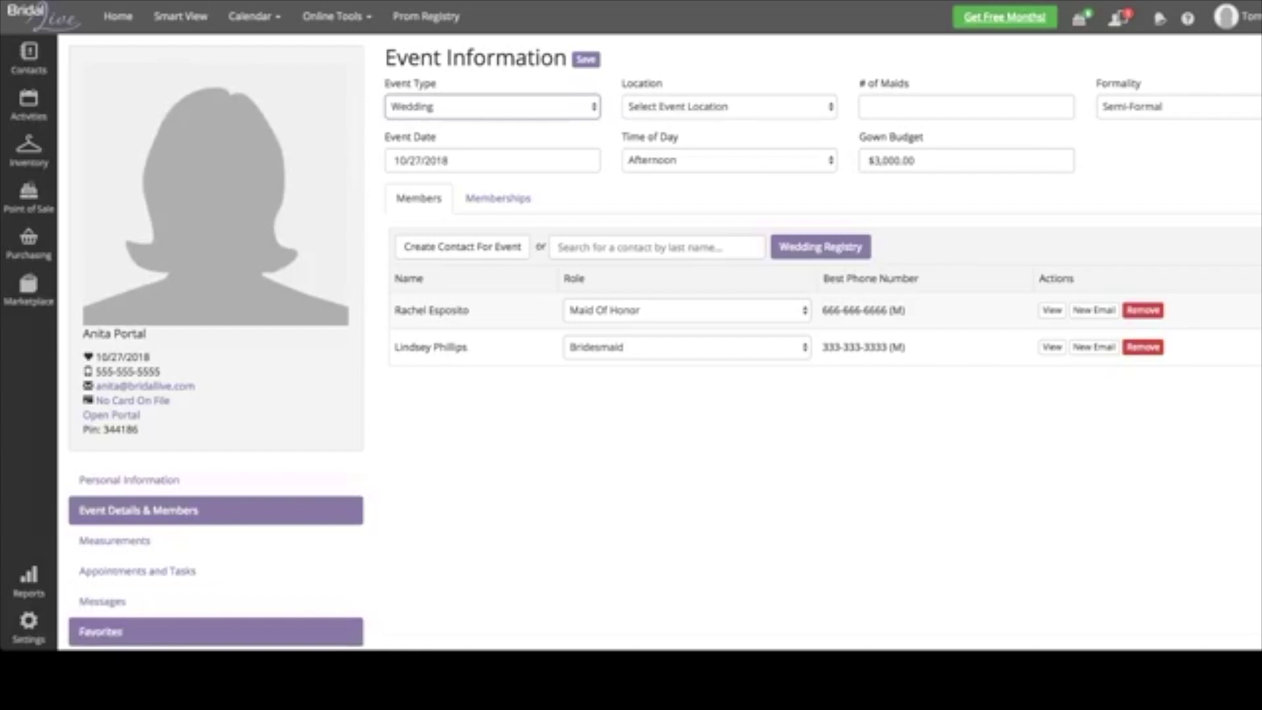
{"action": "left_click", "coordinate": [101, 631]}
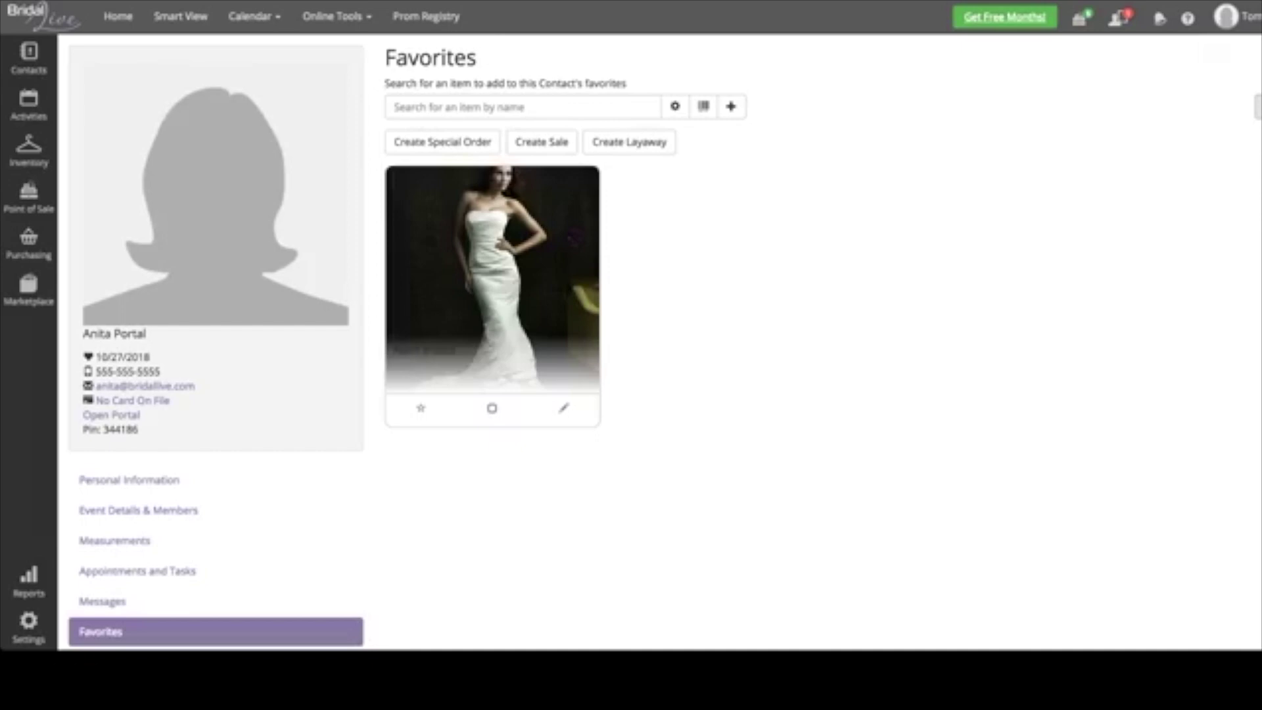
- Flip the 8526 favourite card and star it as Tried On
{"action": "left_click", "coordinate": [563, 407]}
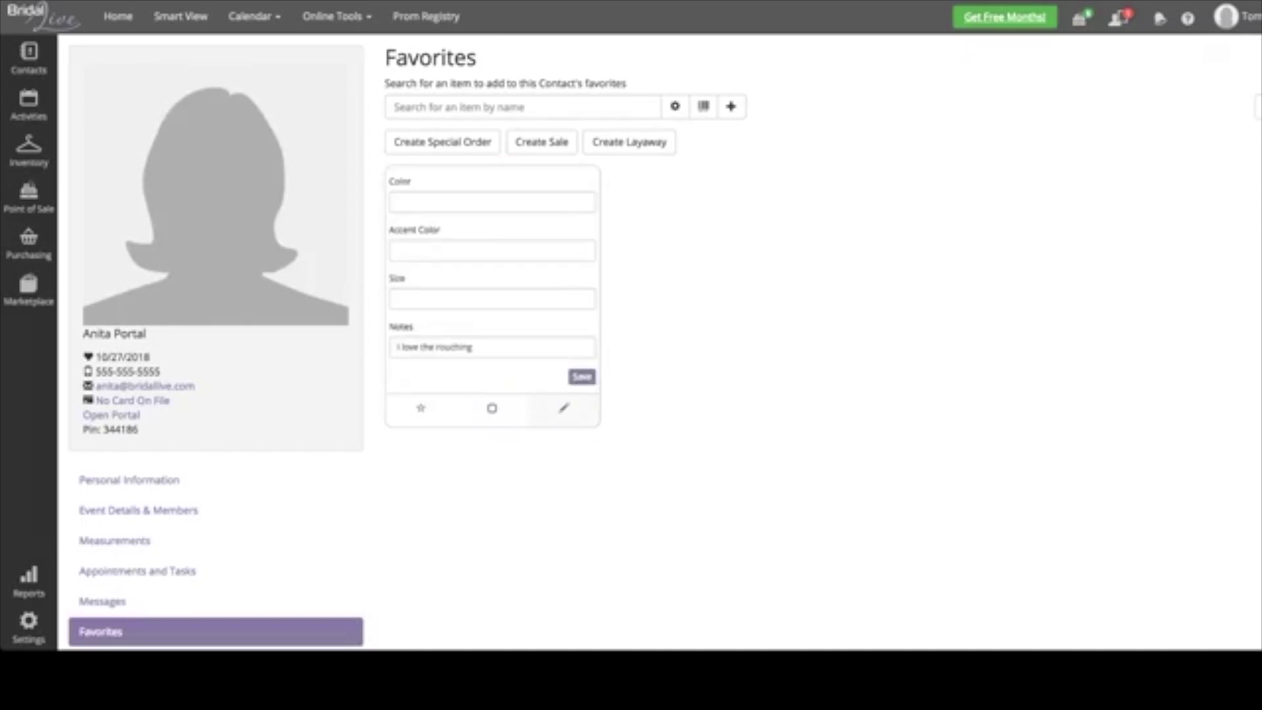
{"action": "left_click_drag", "start_coordinate": [472, 347], "coordinate": [397, 347]}
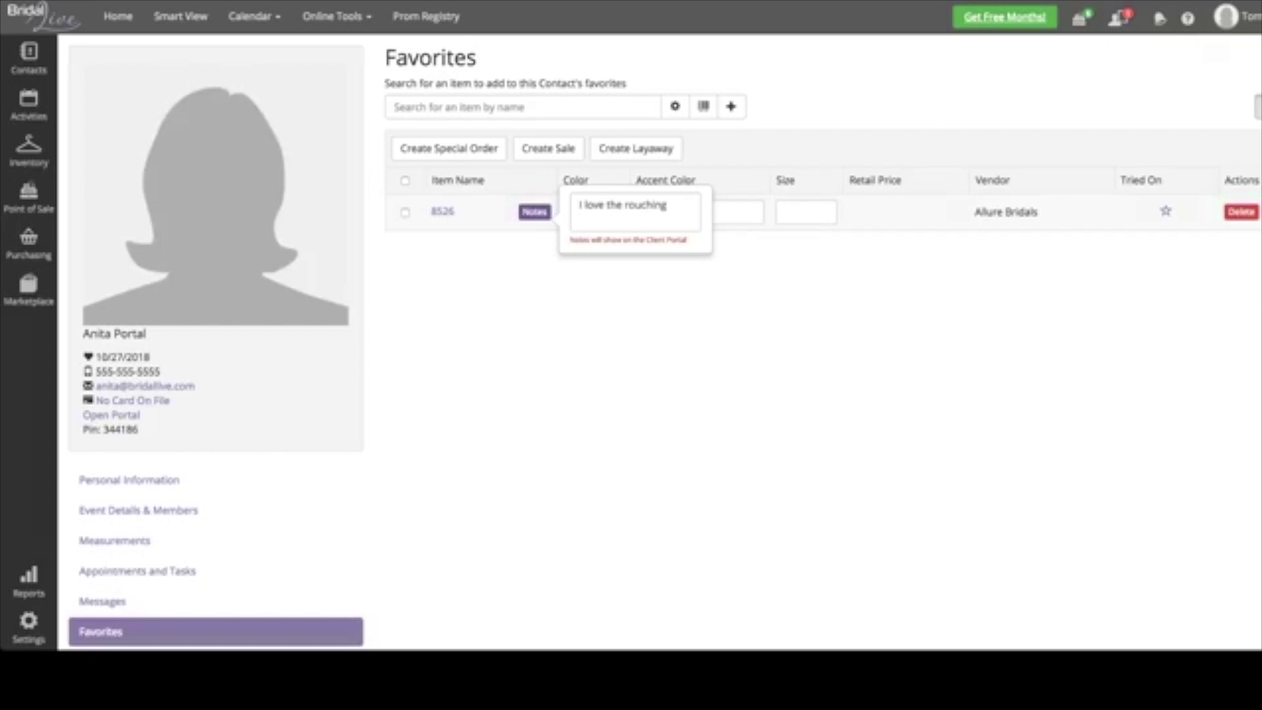
{"action": "left_click", "coordinate": [1165, 210]}
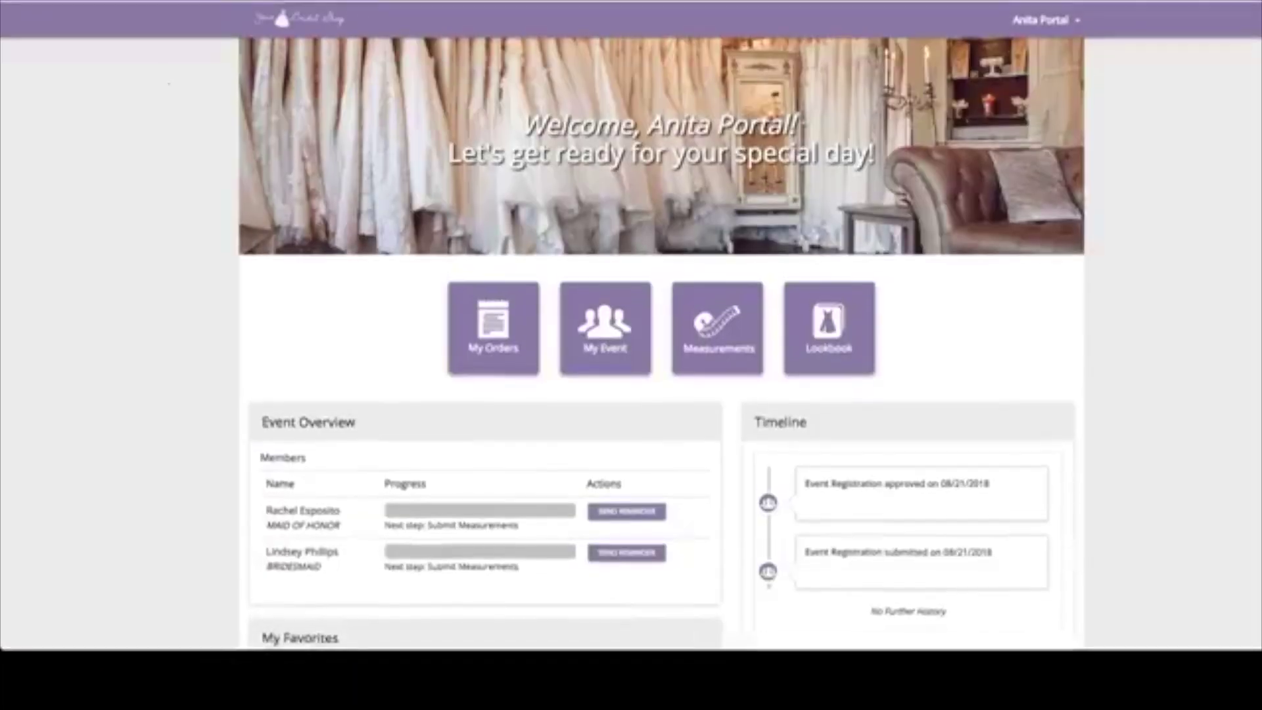
- Review the portal dashboard and timeline, including the registration-approved entry
{"action": "scroll", "coordinate": [660, 329], "scroll_direction": "down", "scroll_amount": 4}
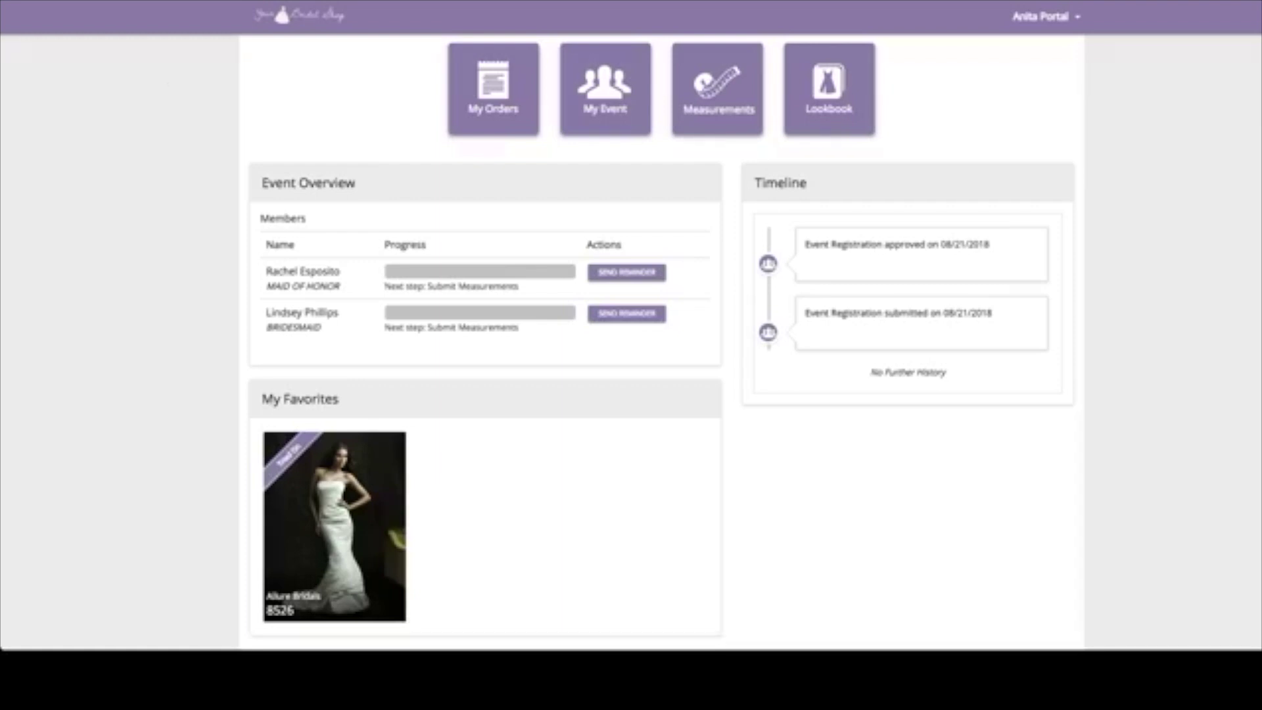
{"action": "left_click_drag", "start_coordinate": [990, 244], "coordinate": [803, 244]}
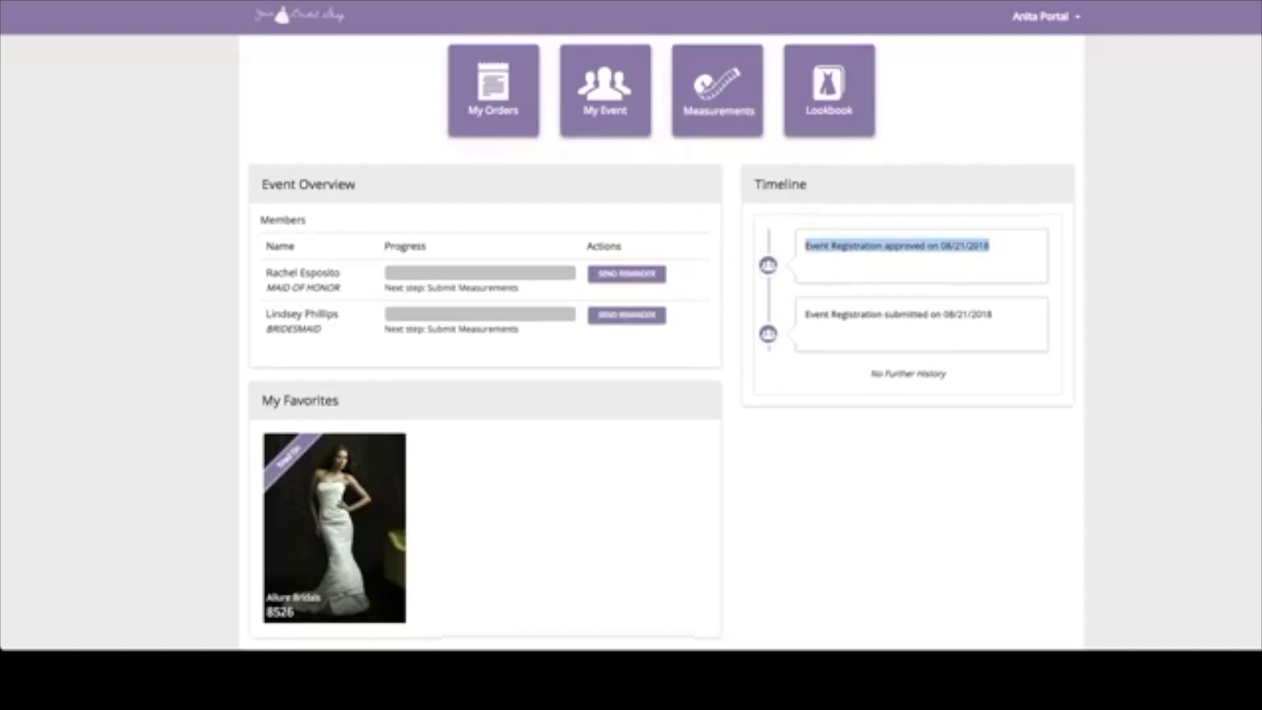
{"action": "scroll", "coordinate": [661, 344], "scroll_direction": "up", "scroll_amount": 1}
{"action": "left_click_drag", "start_coordinate": [992, 318], "coordinate": [852, 317]}
{"action": "left_click", "coordinate": [852, 317]}
{"action": "scroll", "coordinate": [631, 341], "scroll_direction": "down", "scroll_amount": 1}
{"action": "scroll", "coordinate": [661, 342], "scroll_direction": "up", "scroll_amount": 3}
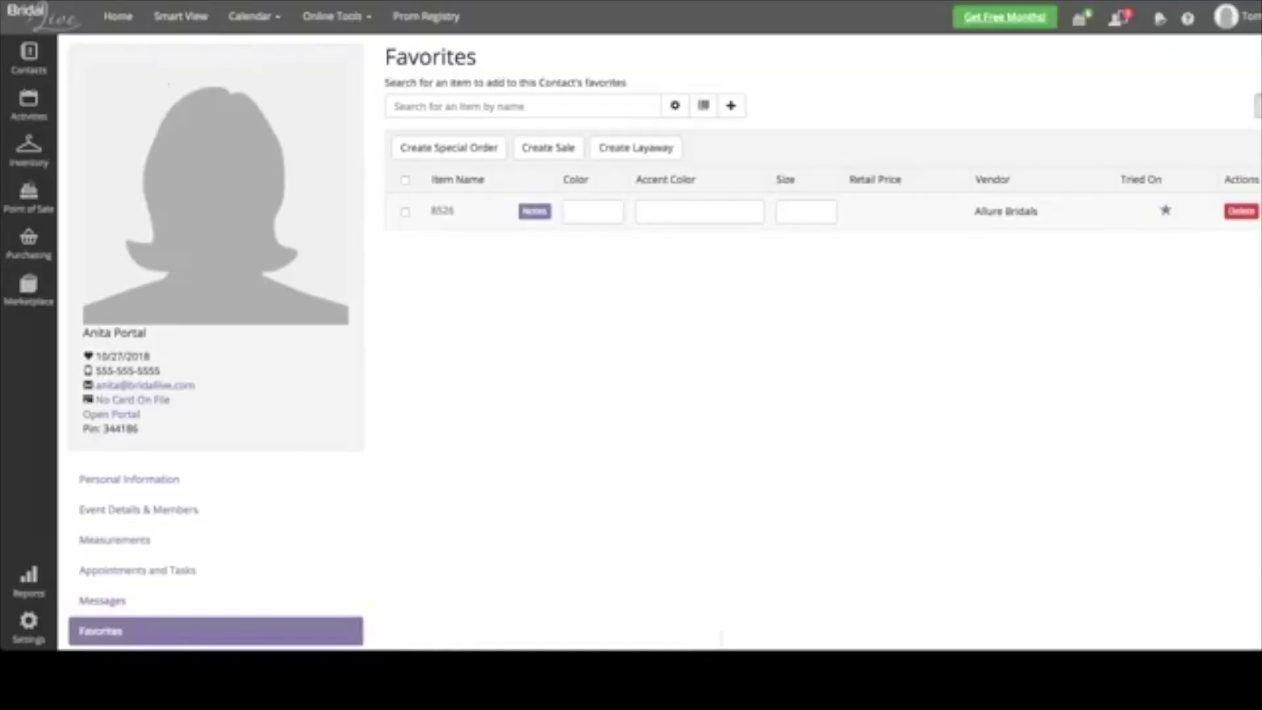
- Open Event Registrations from the Online Tools menu
{"action": "left_click", "coordinate": [336, 16]}
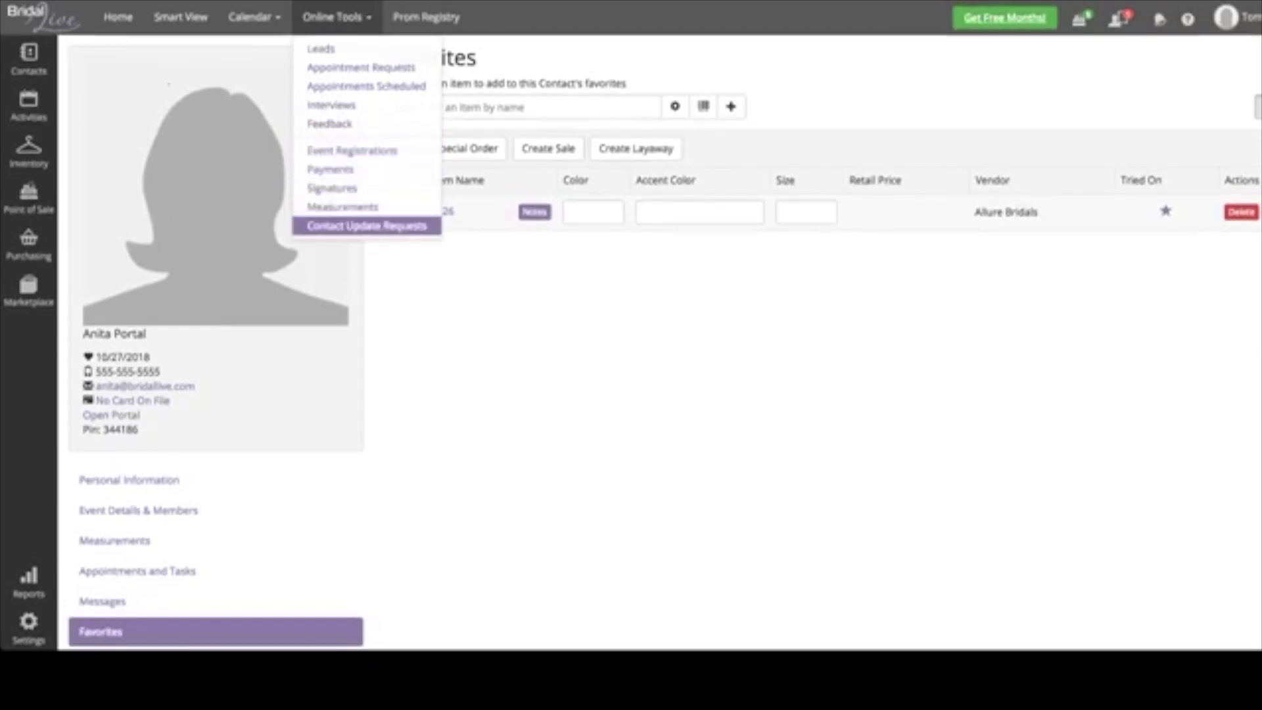
{"action": "left_click", "coordinate": [352, 151]}
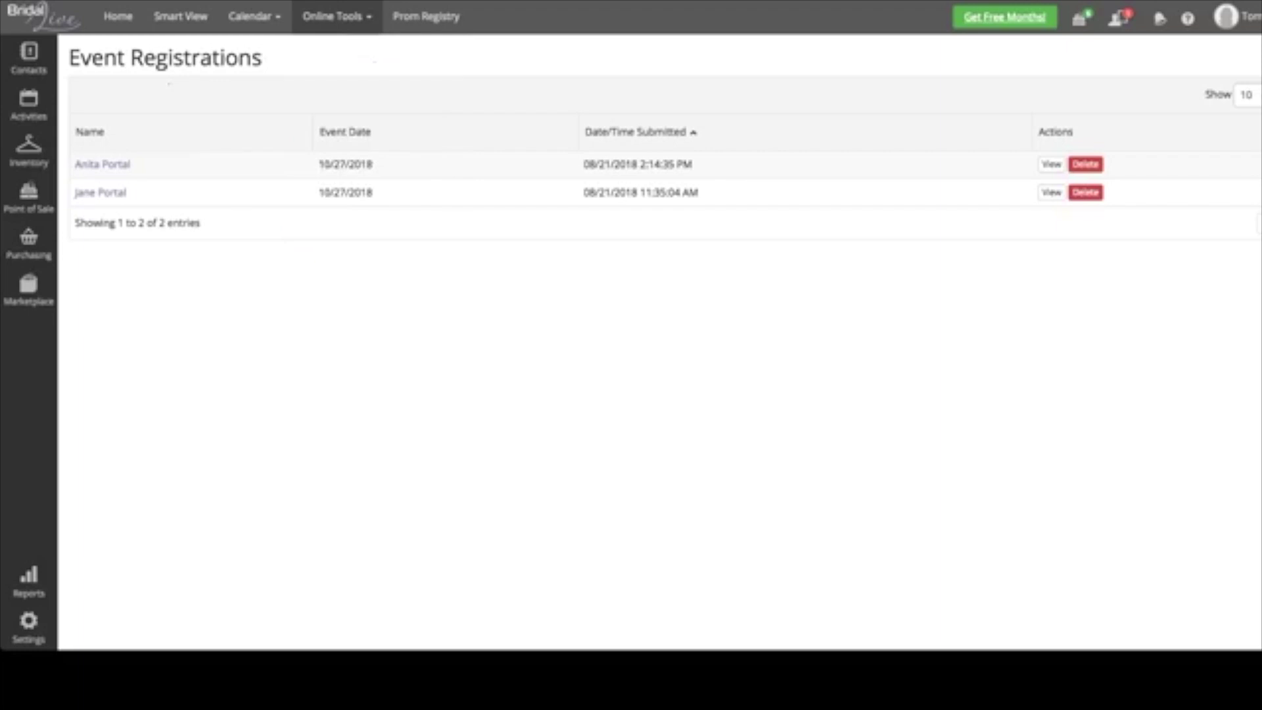
- Reopen the client's Favorites through contact search and select dress 8526
{"action": "mouse_move", "coordinate": [28, 55]}
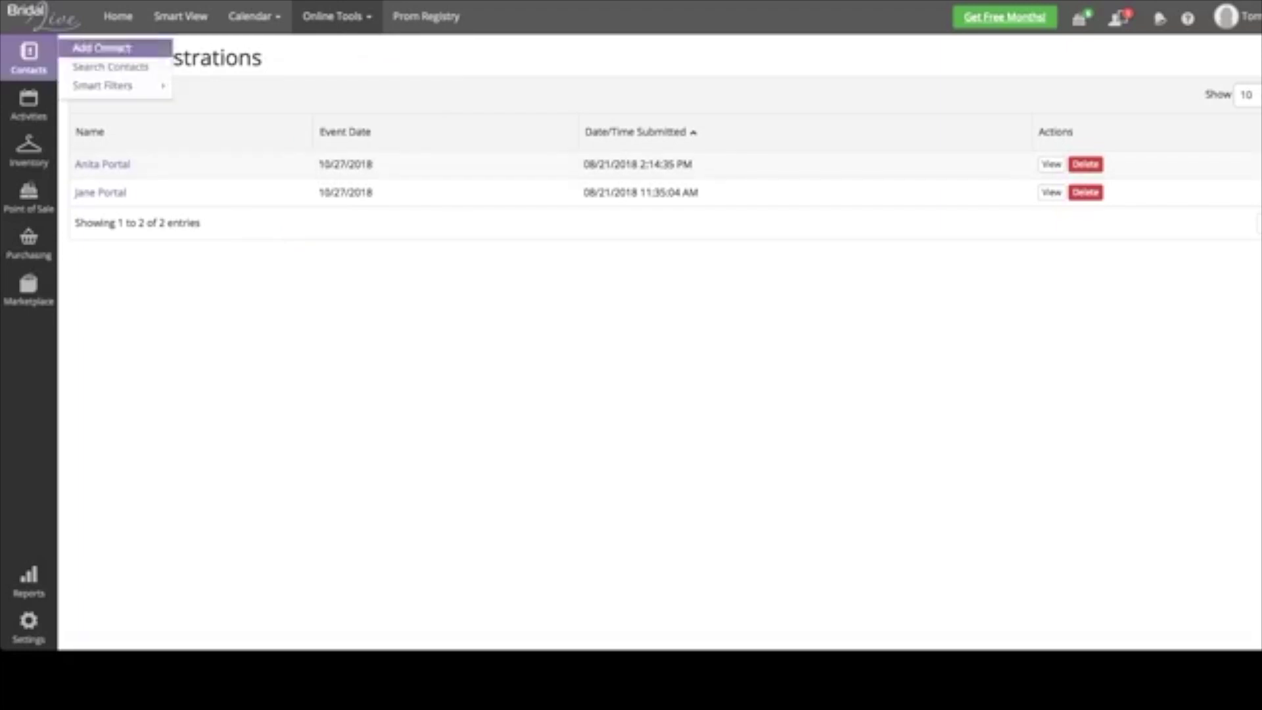
{"action": "left_click", "coordinate": [90, 65]}
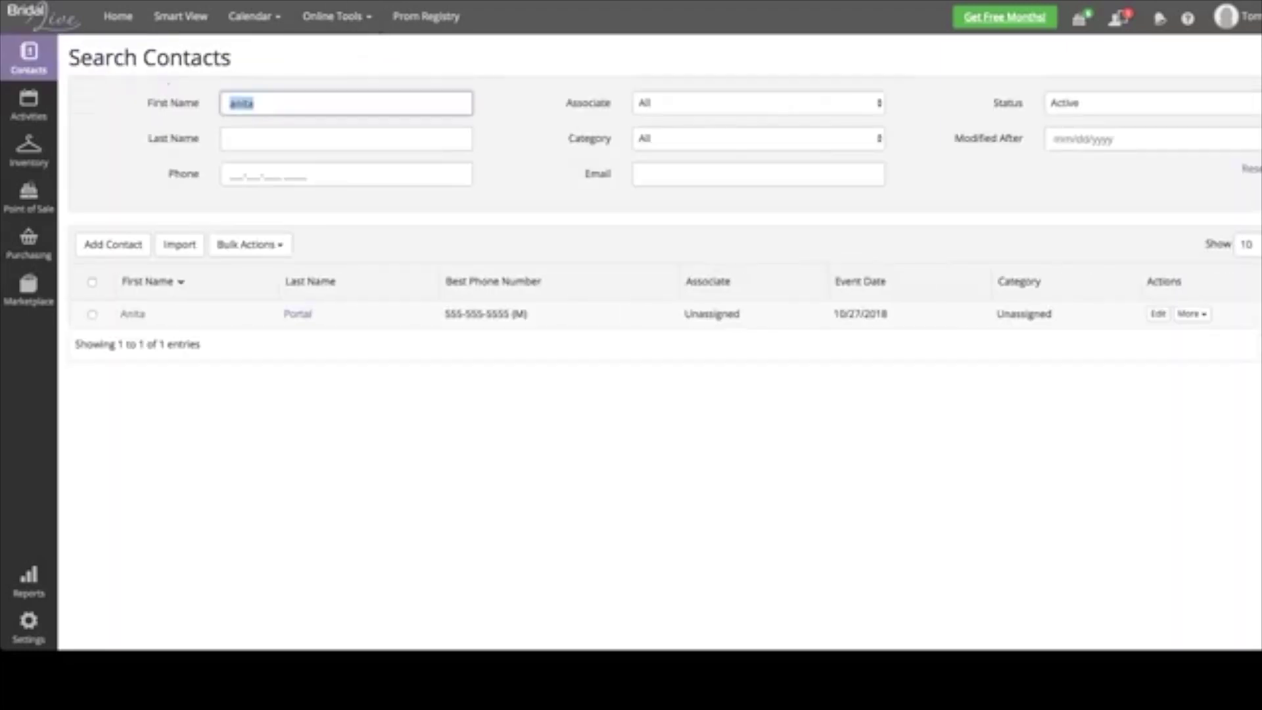
{"action": "left_click", "coordinate": [133, 314]}
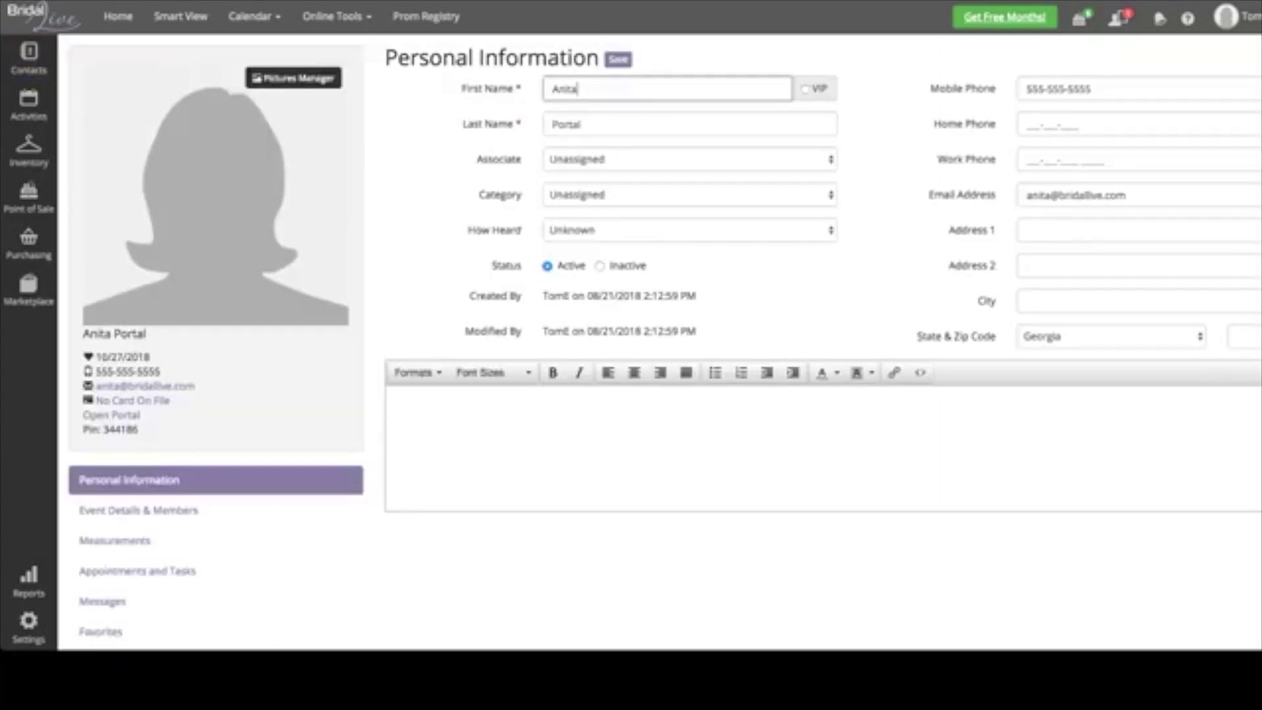
{"action": "left_click", "coordinate": [101, 631]}
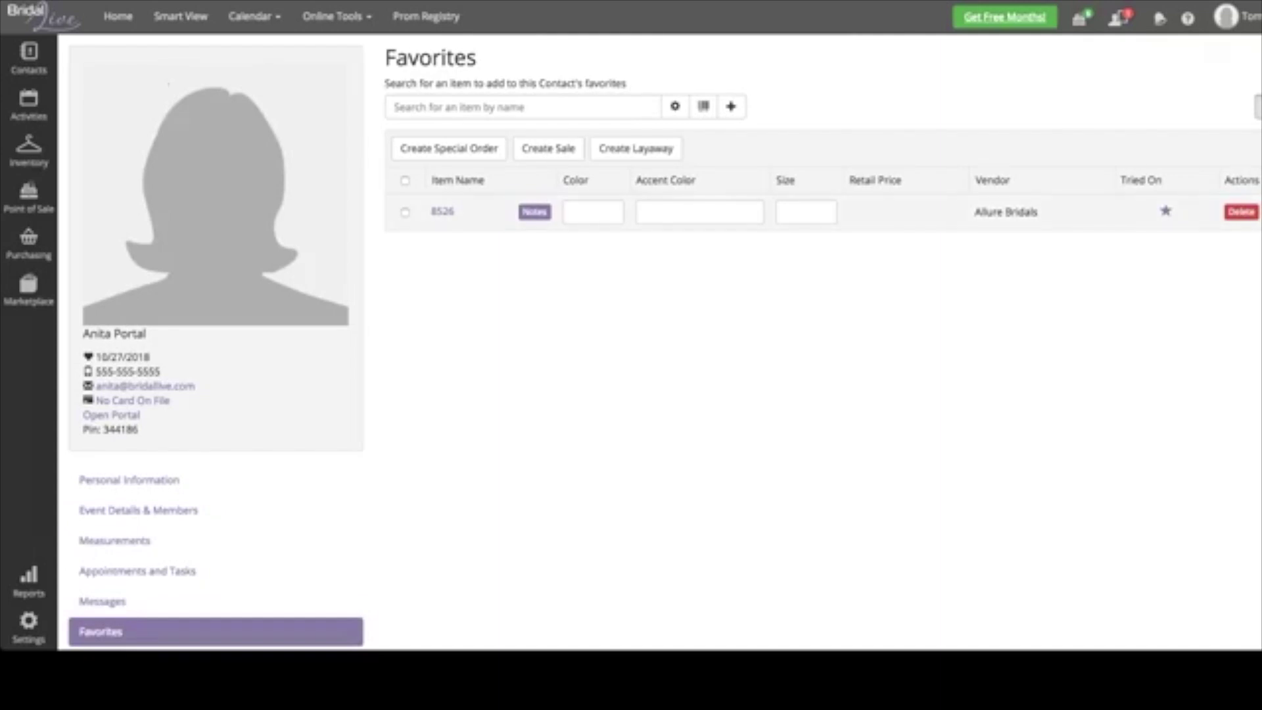
{"action": "left_click", "coordinate": [405, 212]}
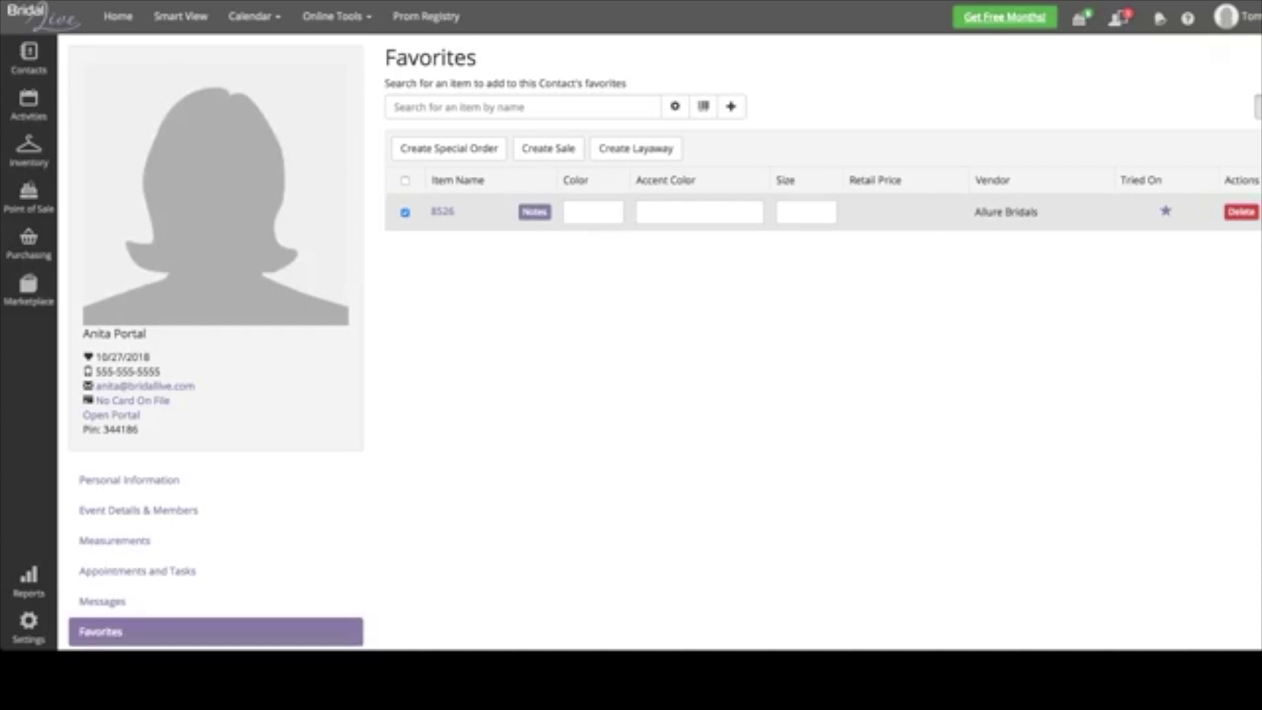
- Start a special order for dress 8526 in Ivory, size 16, with a sales associate set
{"action": "left_click", "coordinate": [449, 147]}
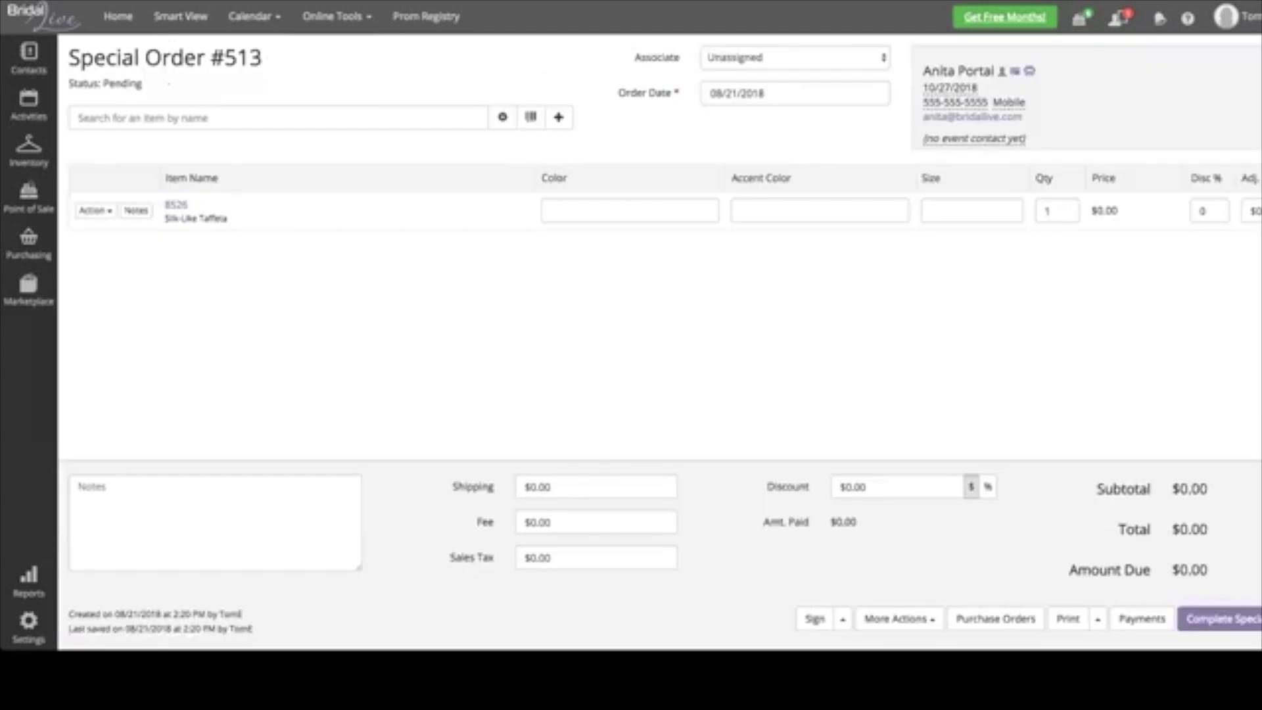
{"action": "key", "text": "Down"}
{"action": "left_click", "coordinate": [630, 210]}
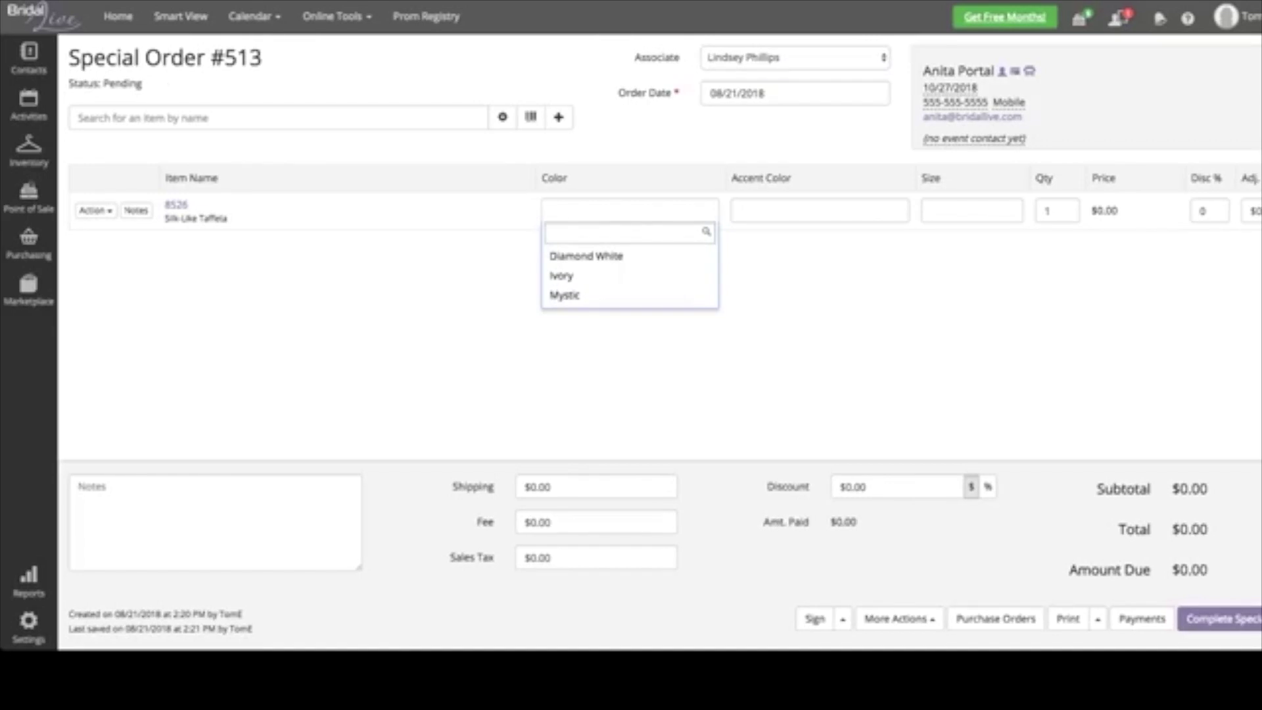
{"action": "type", "text": "Ivory"}
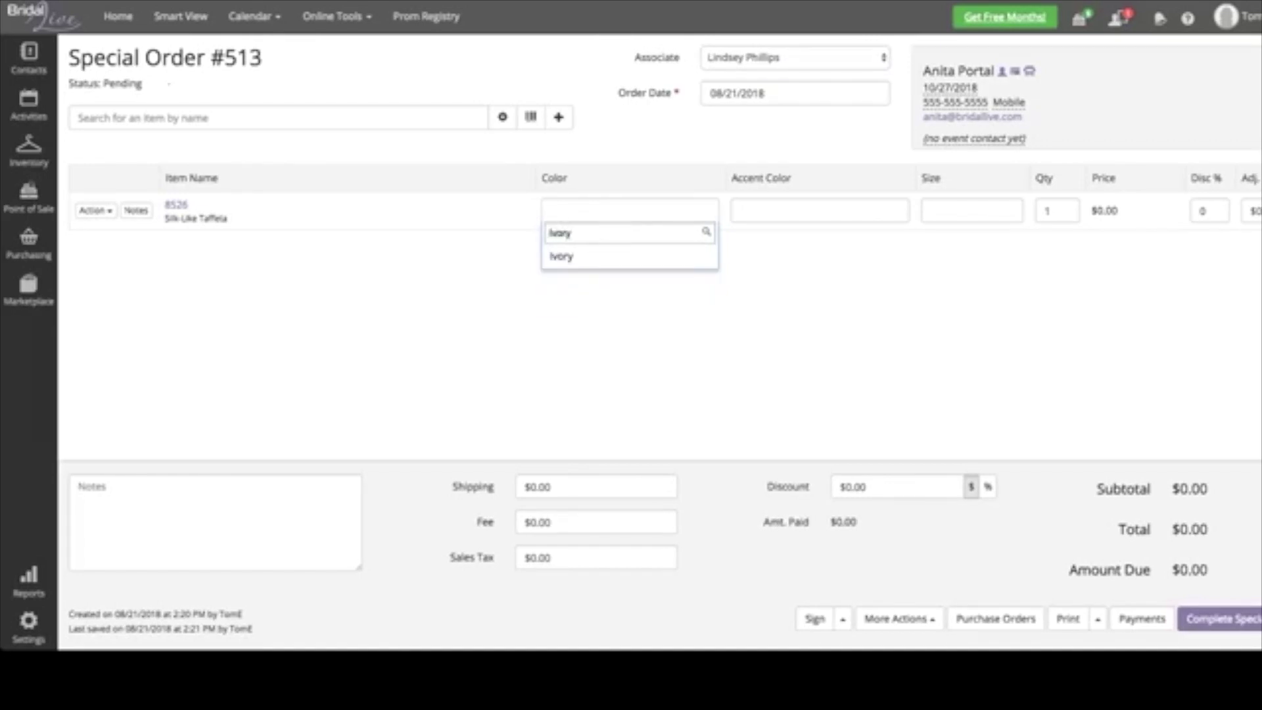
{"action": "key", "text": "Return"}
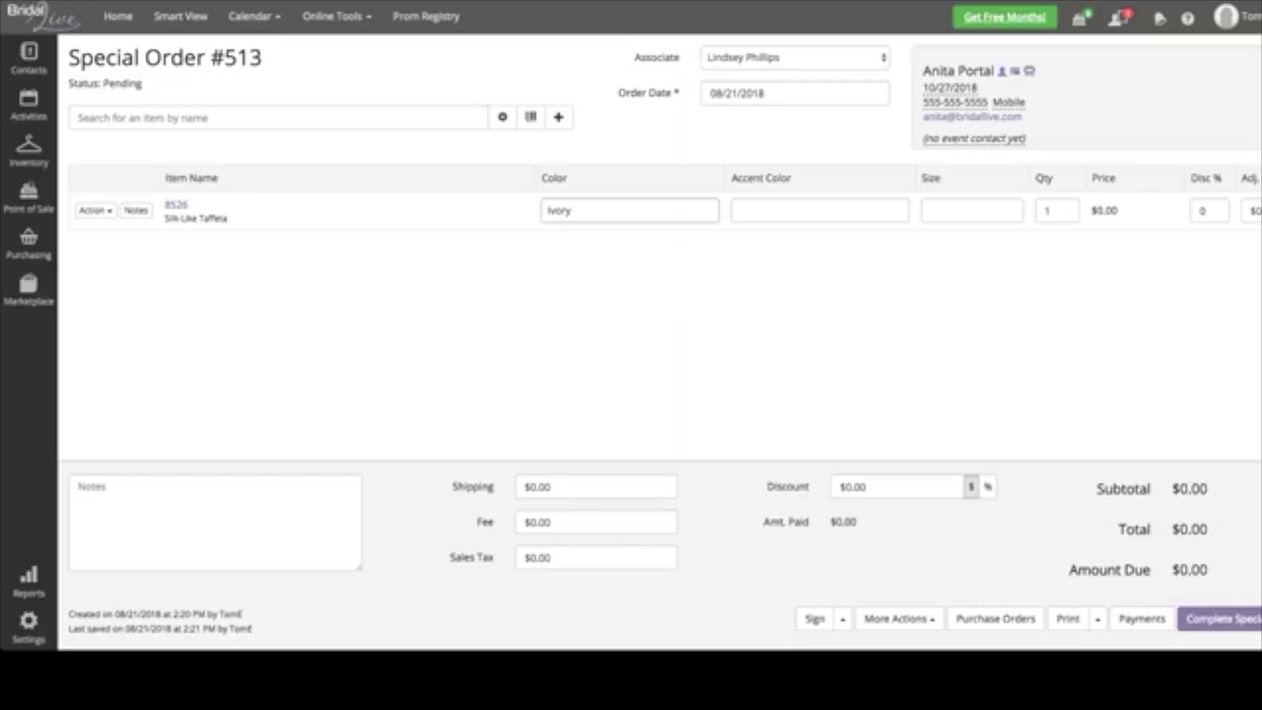
{"action": "left_click", "coordinate": [972, 211]}
{"action": "type", "text": "16"}
{"action": "key", "text": "Return"}
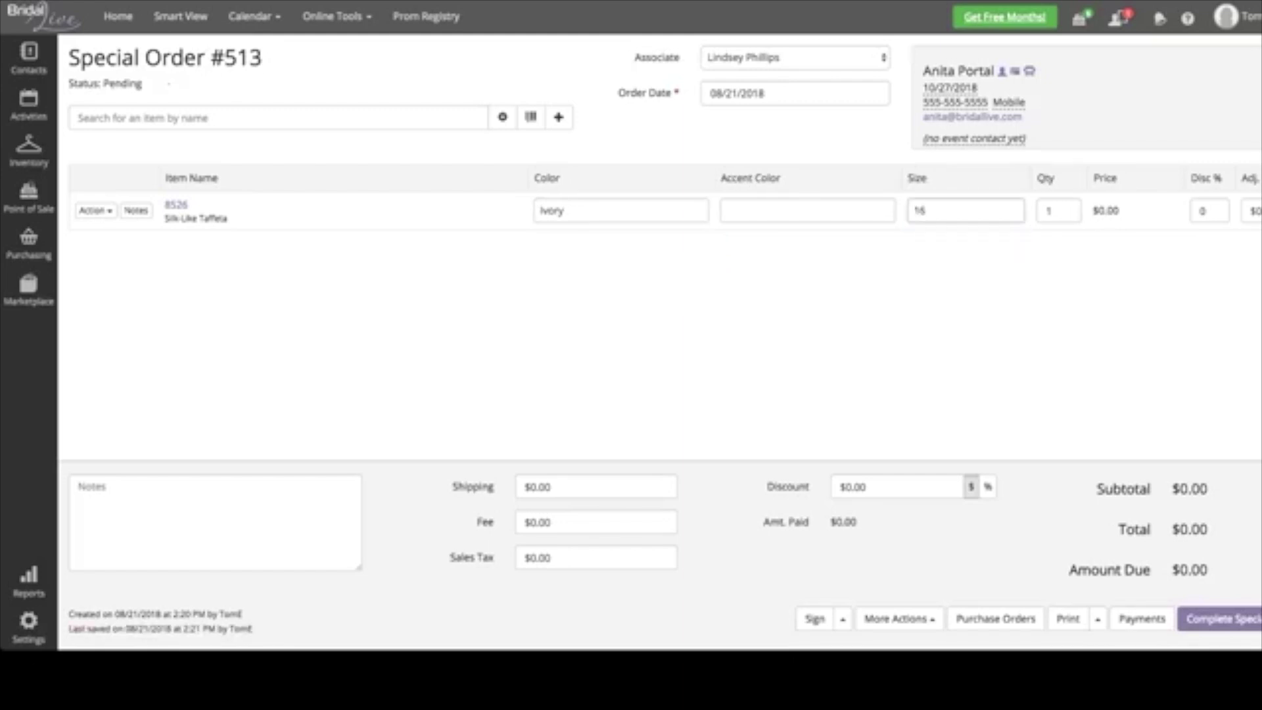
- Enter a price adjustment of 14, move to the order notes, and bring up Payments
{"action": "left_click", "coordinate": [1251, 210]}
{"action": "type", "text": "14"}
{"action": "left_click", "coordinate": [78, 487]}
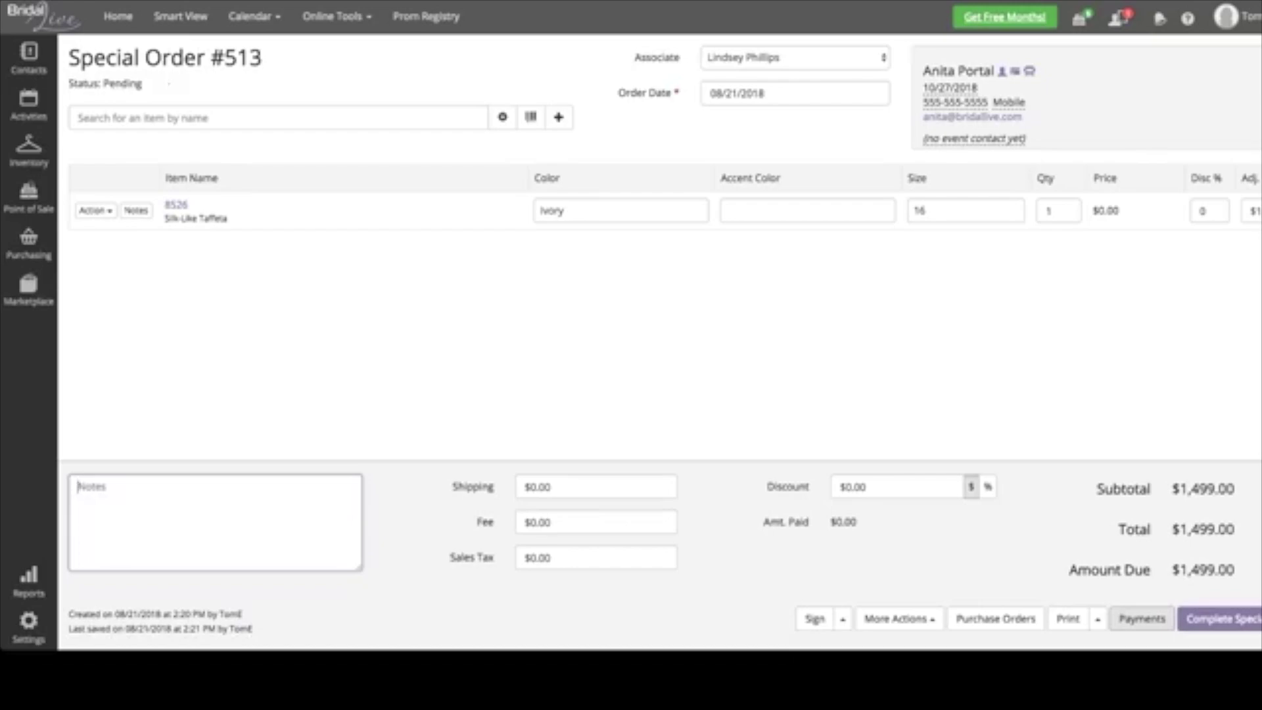
{"action": "left_click", "coordinate": [1142, 618]}
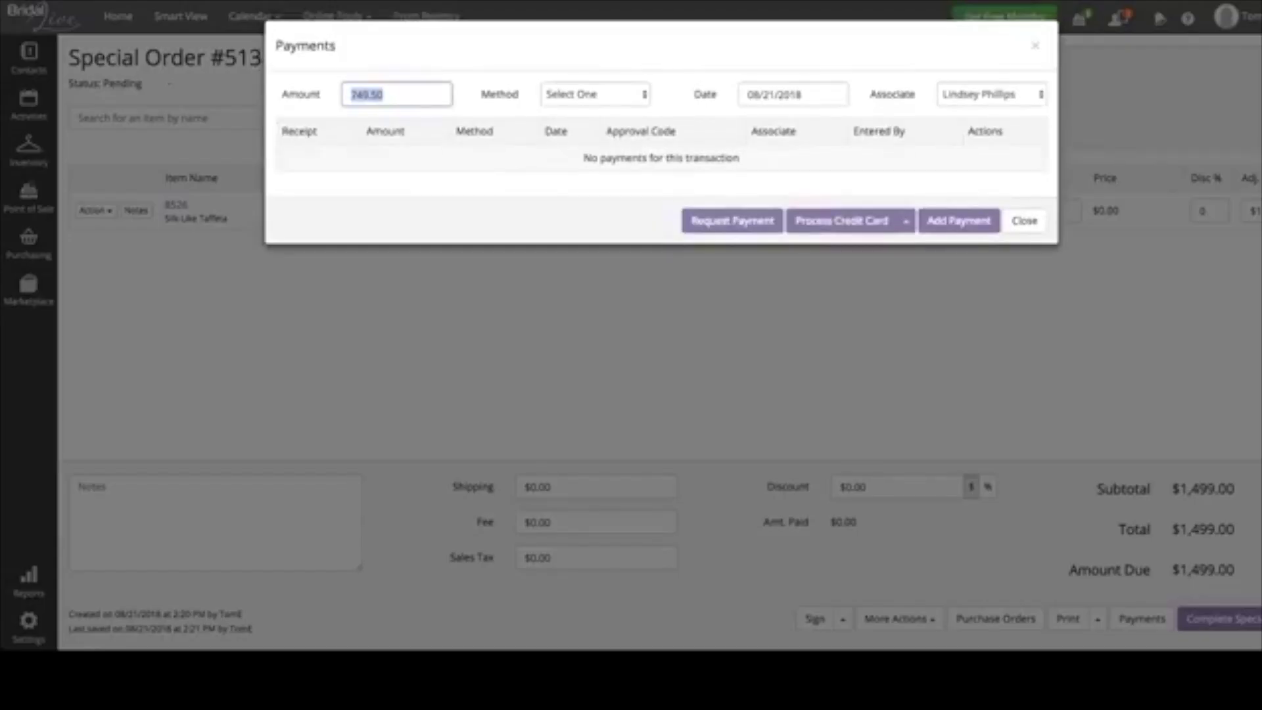
- Record a $749.50 cash payment on special order #513
{"action": "left_click", "coordinate": [594, 94]}
{"action": "key", "text": "Down"}
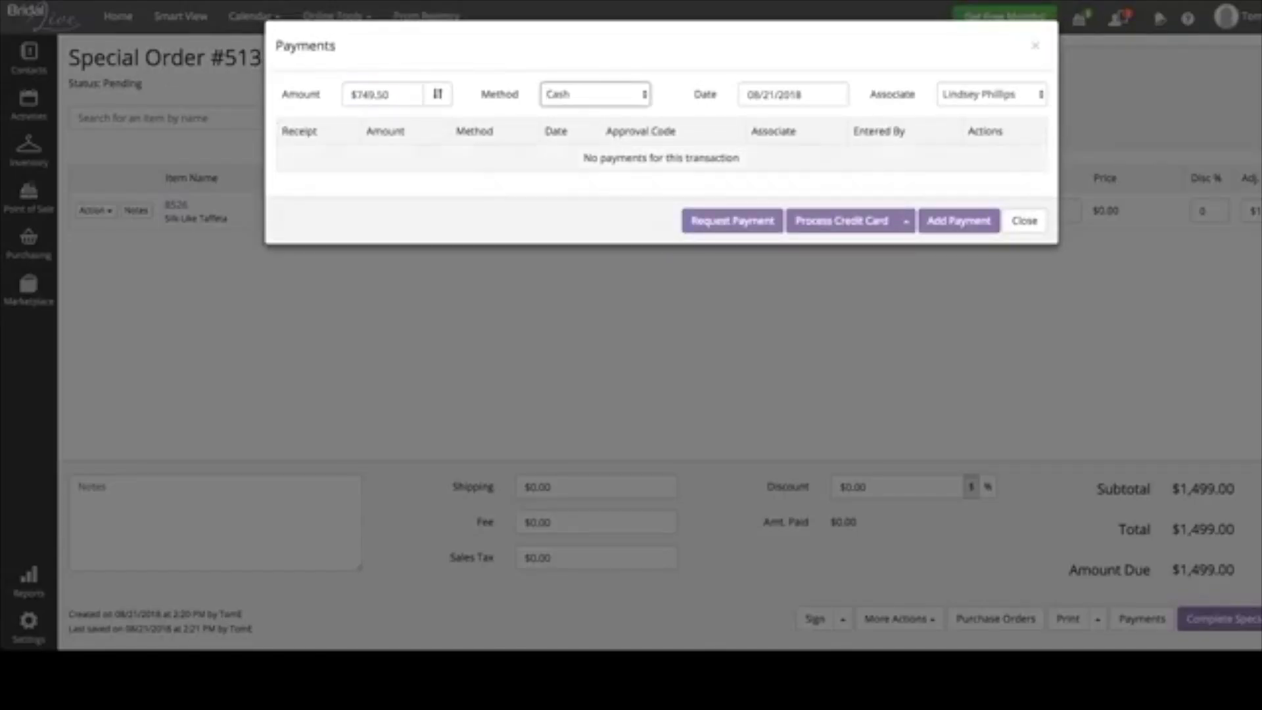
{"action": "left_click", "coordinate": [958, 220]}
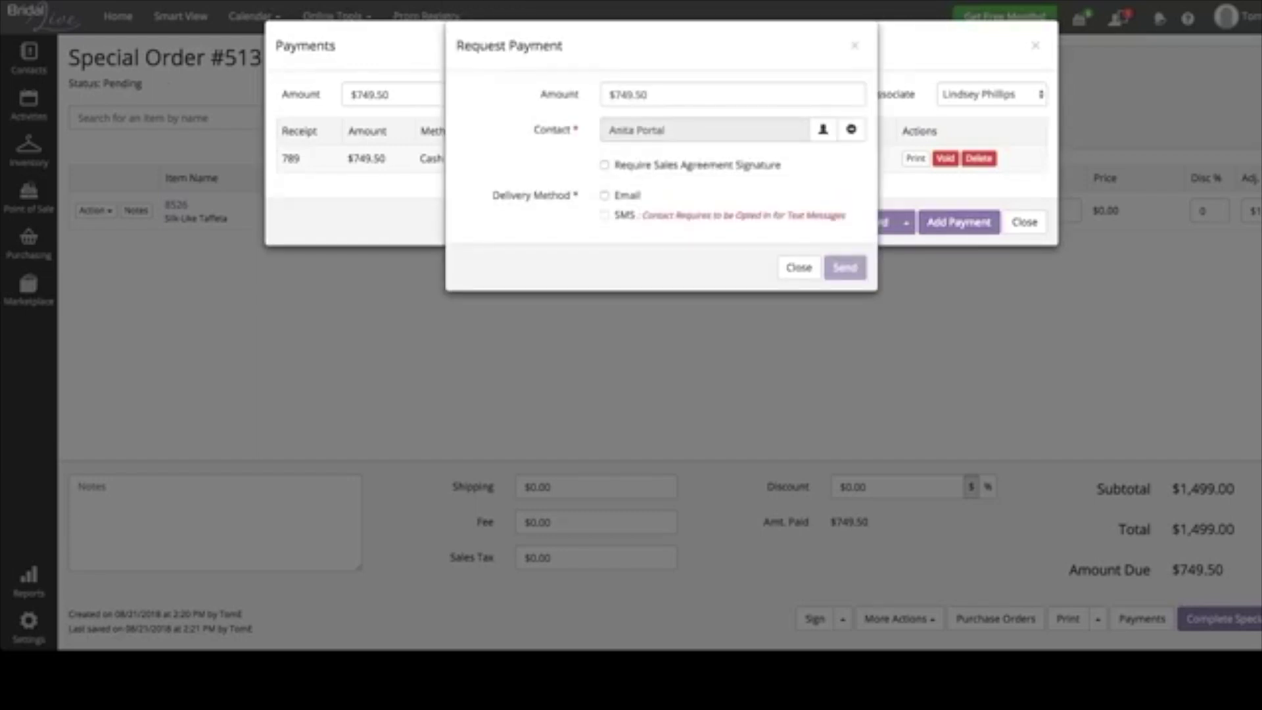
- Set the payment request amount to $250.00 and require the sales agreement signature
{"action": "left_click", "coordinate": [733, 94]}
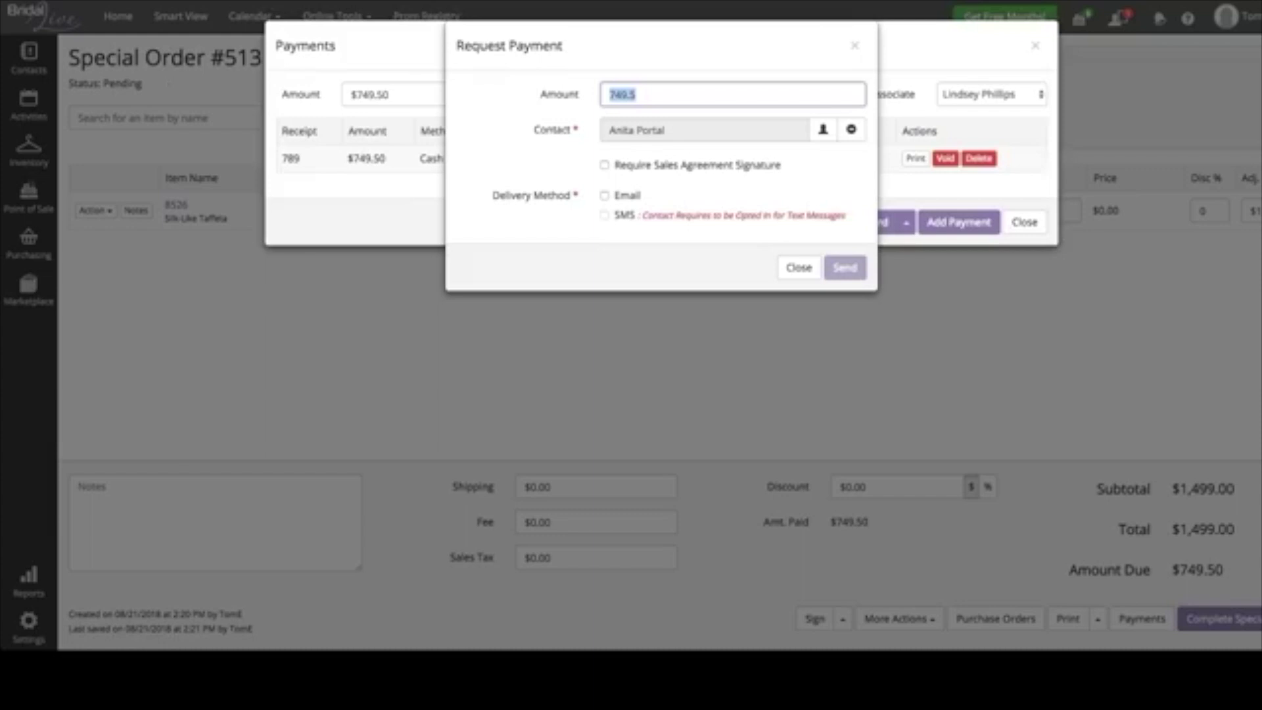
{"action": "type", "text": "250"}
{"action": "key", "text": "Tab"}
{"action": "key", "text": "space"}
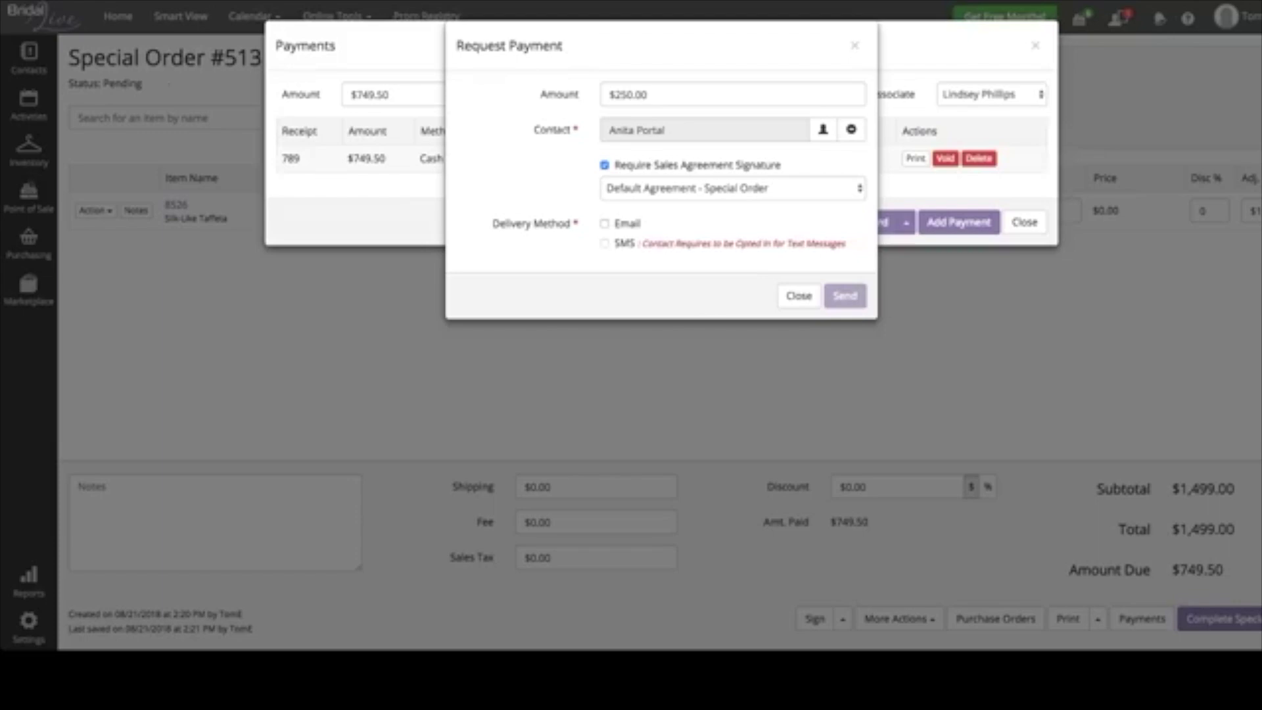
{"action": "key", "text": "Tab"}
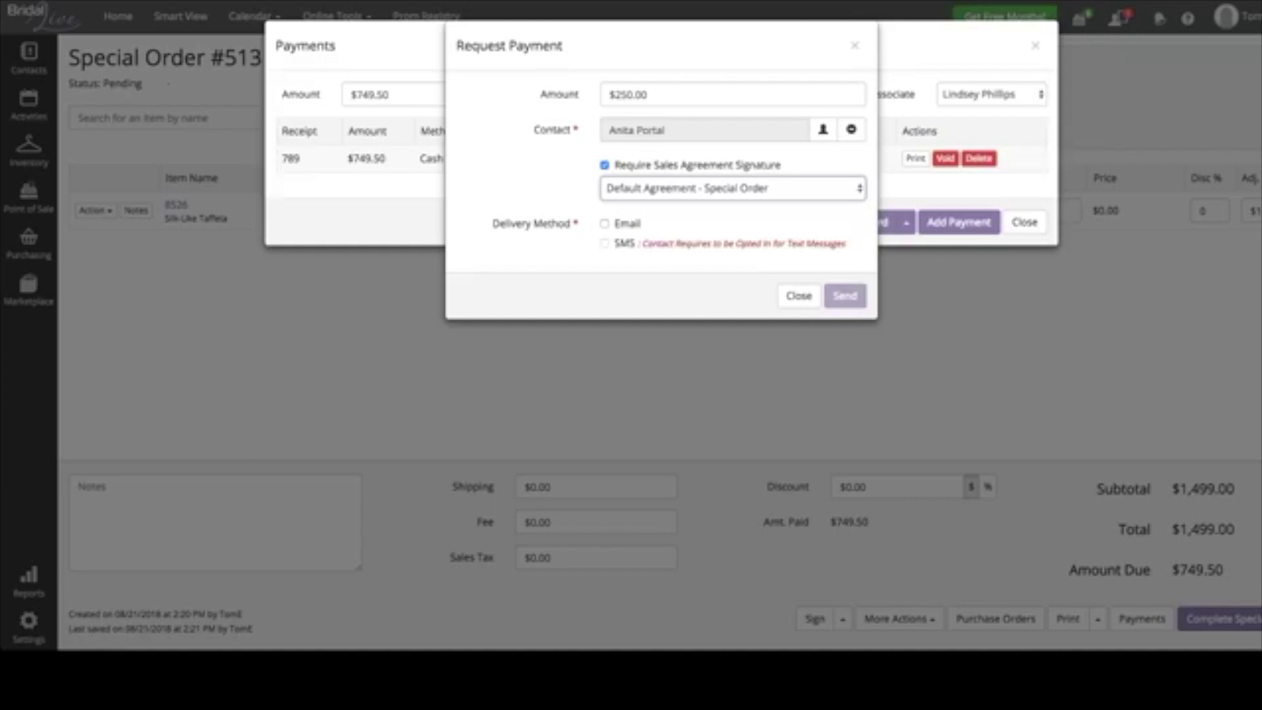
- Email the request using the Client Portal - Payment and Signature Request template
{"action": "left_click", "coordinate": [604, 223]}
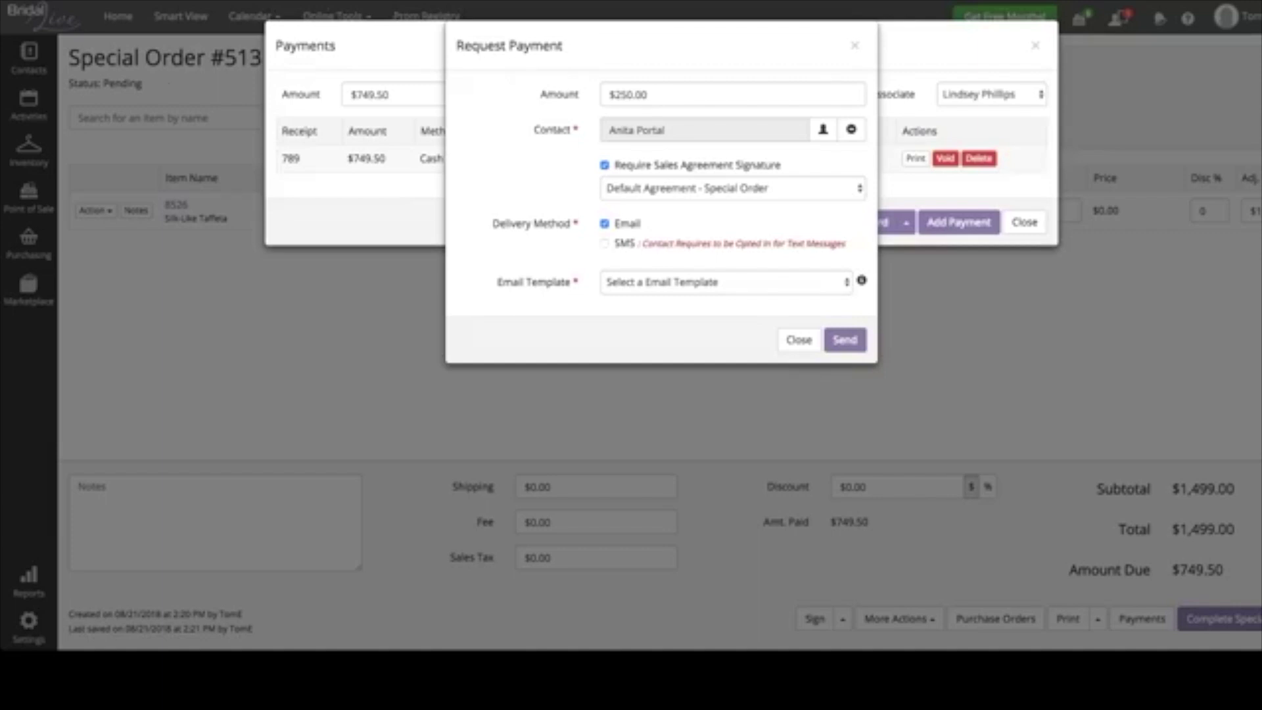
{"action": "left_click", "coordinate": [723, 282]}
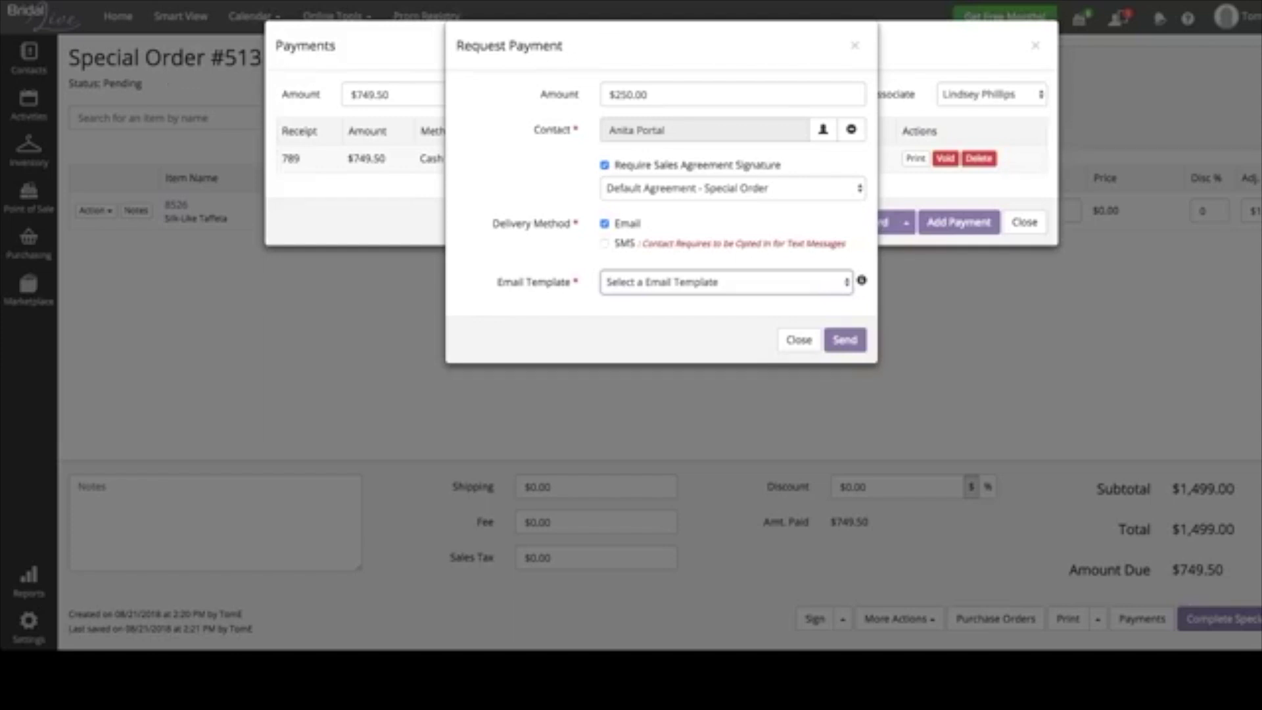
{"action": "key", "text": "Down"}
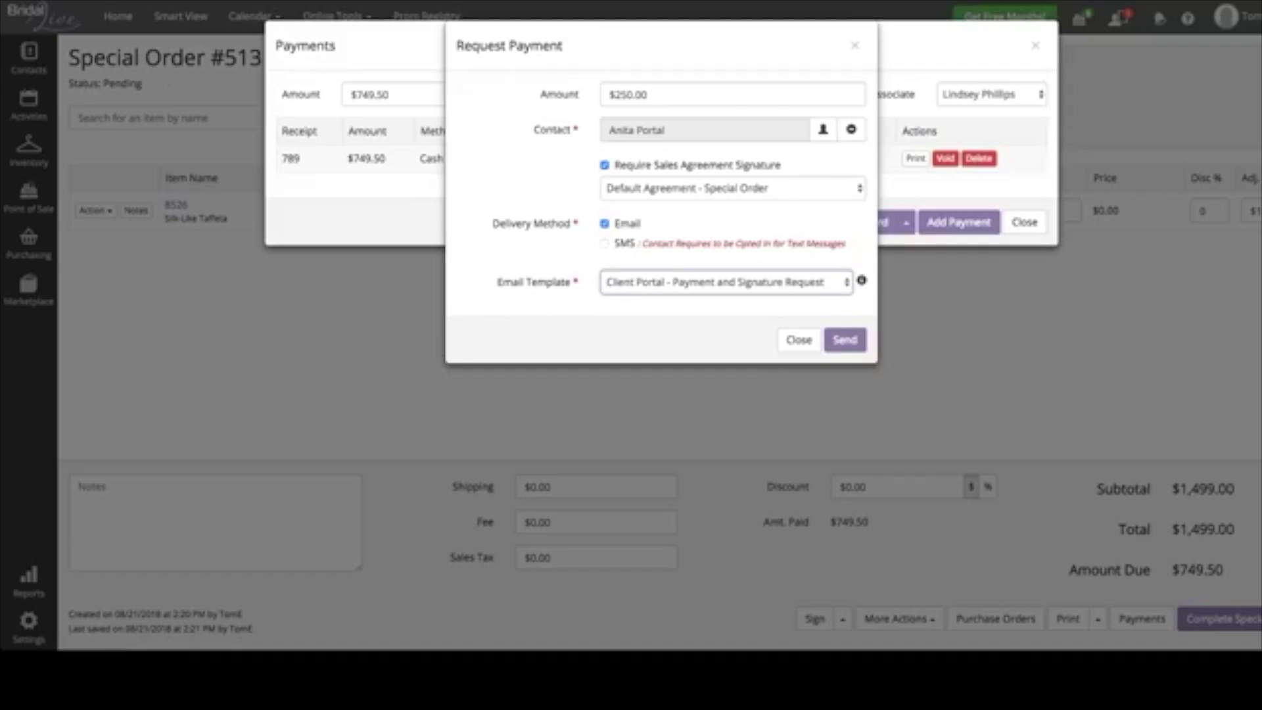
{"action": "left_click", "coordinate": [844, 339]}
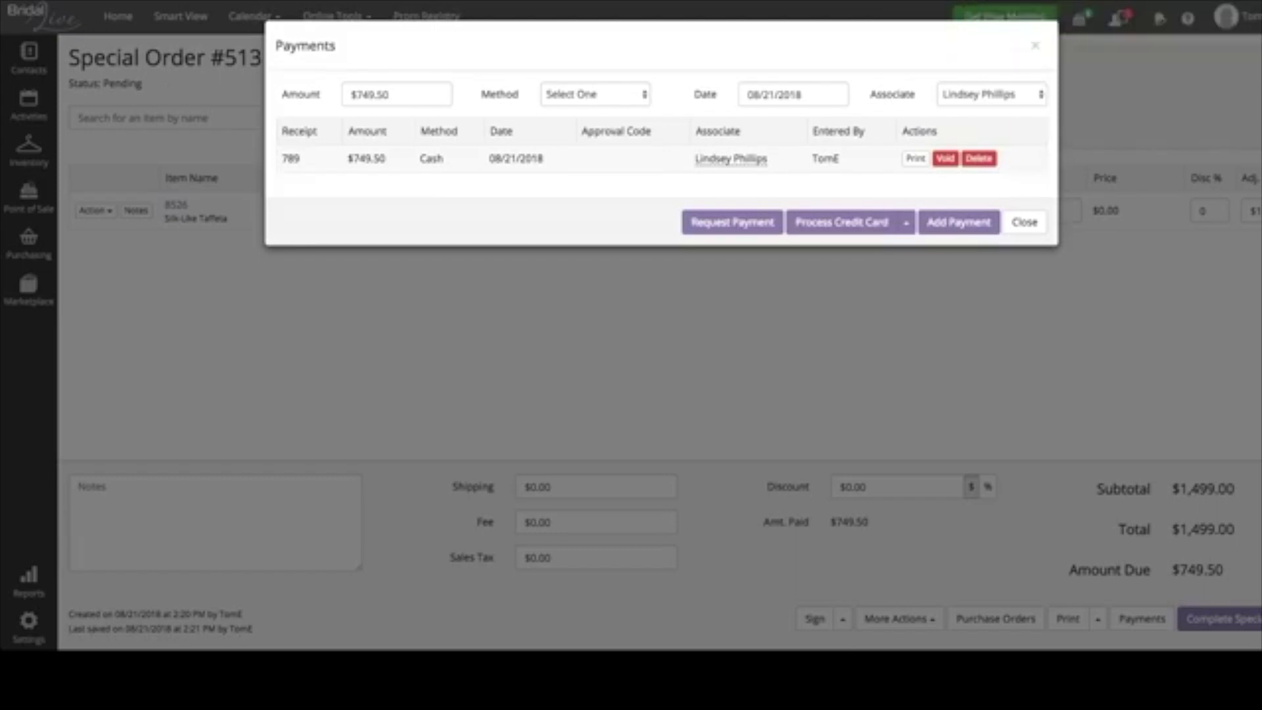
- Close Payments and review the customer's sent emails, ending on the order information email
{"action": "left_click", "coordinate": [1024, 222]}
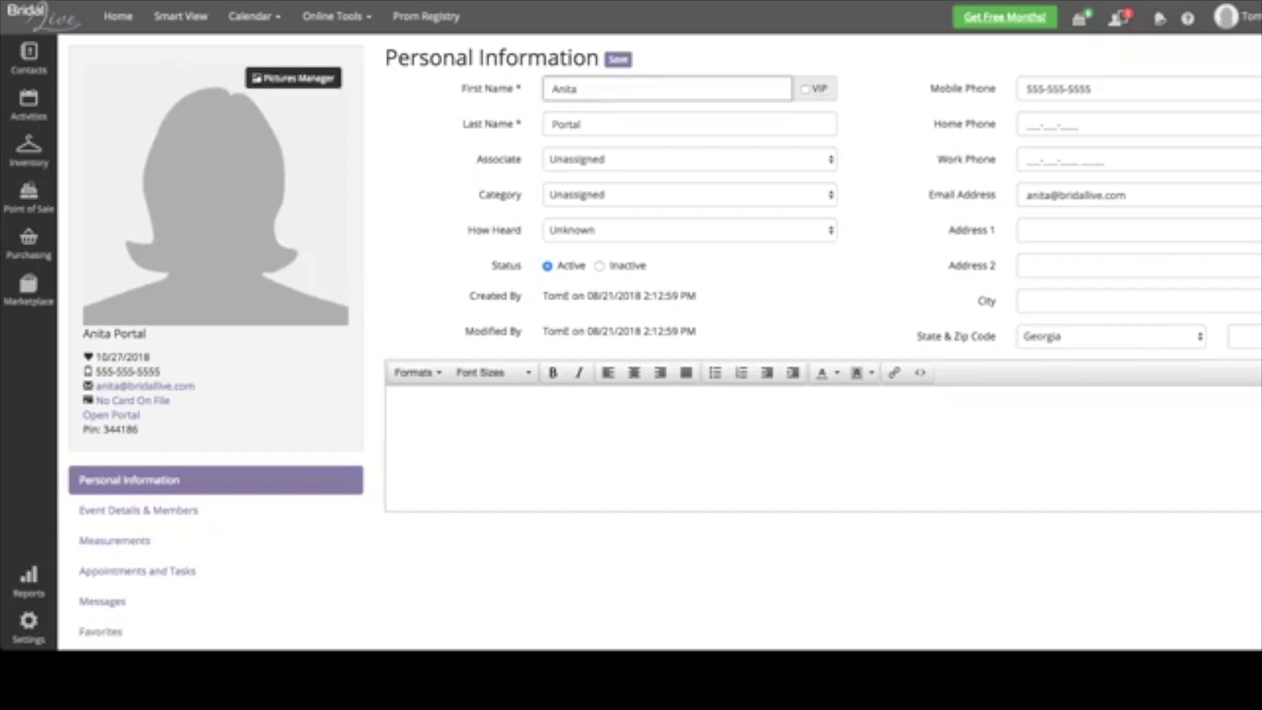
{"action": "left_click", "coordinate": [102, 602]}
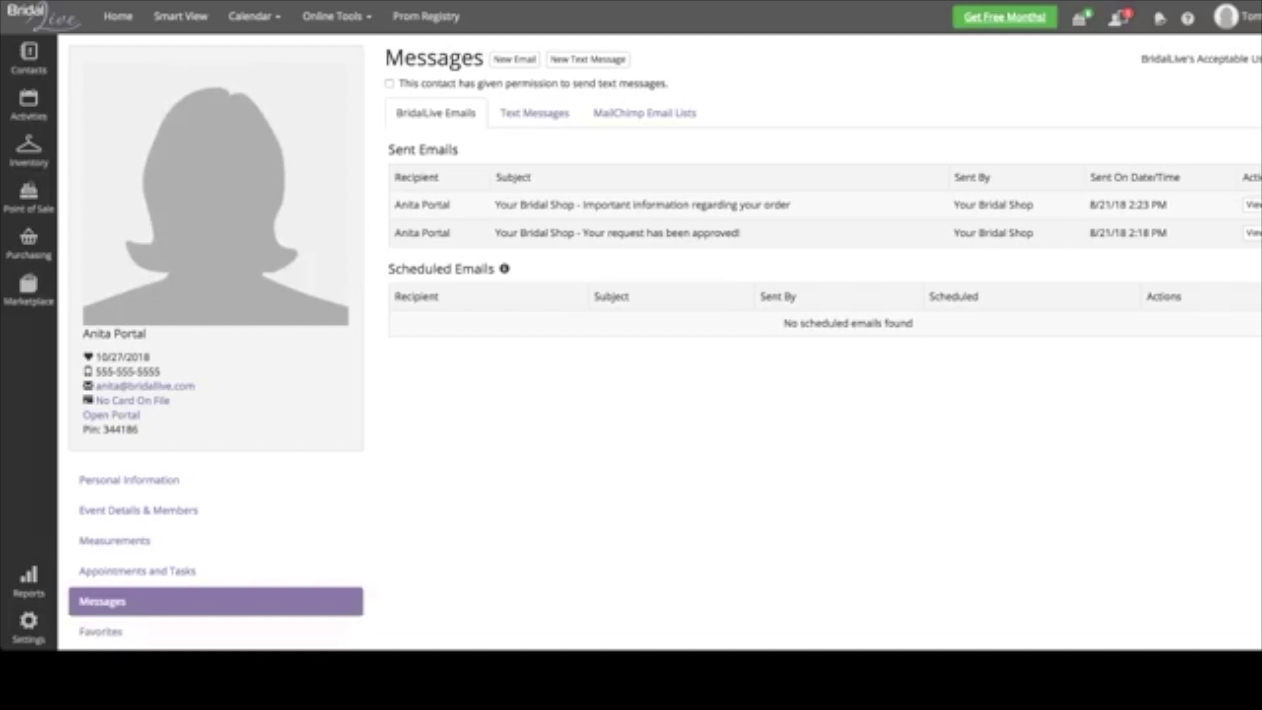
{"action": "left_click", "coordinate": [1252, 233]}
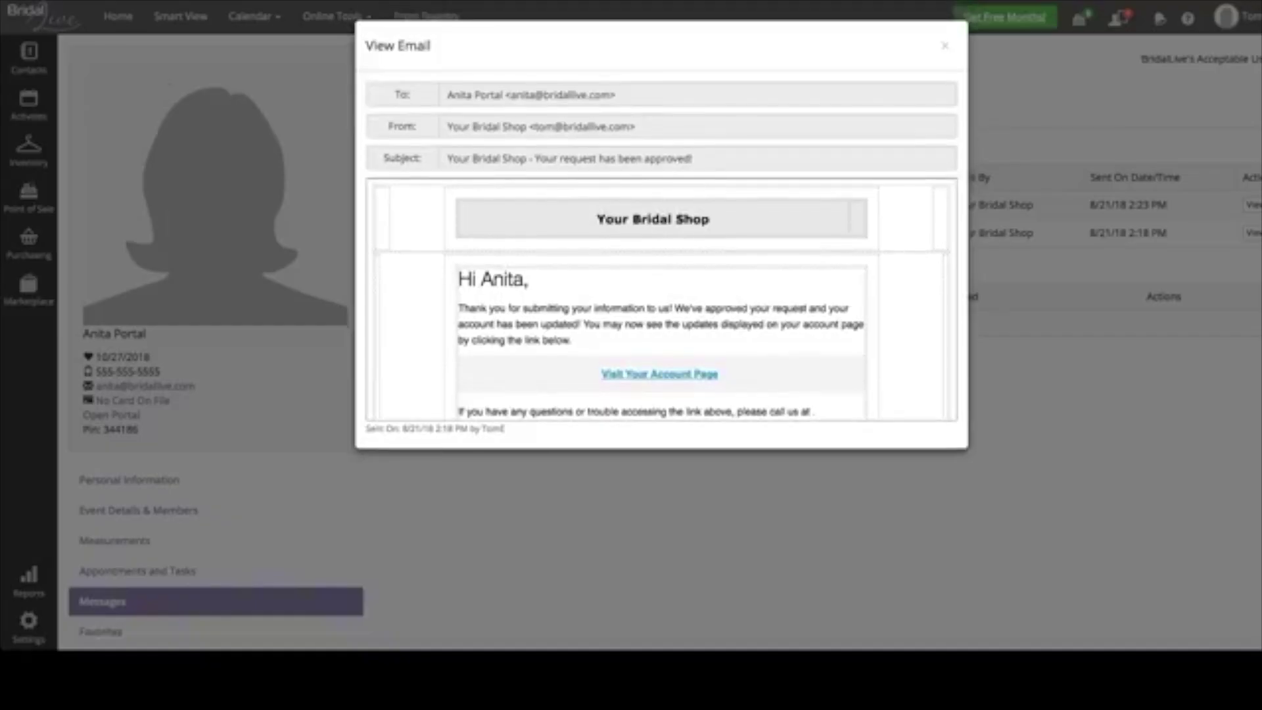
{"action": "scroll", "coordinate": [661, 299], "scroll_direction": "down", "scroll_amount": 5}
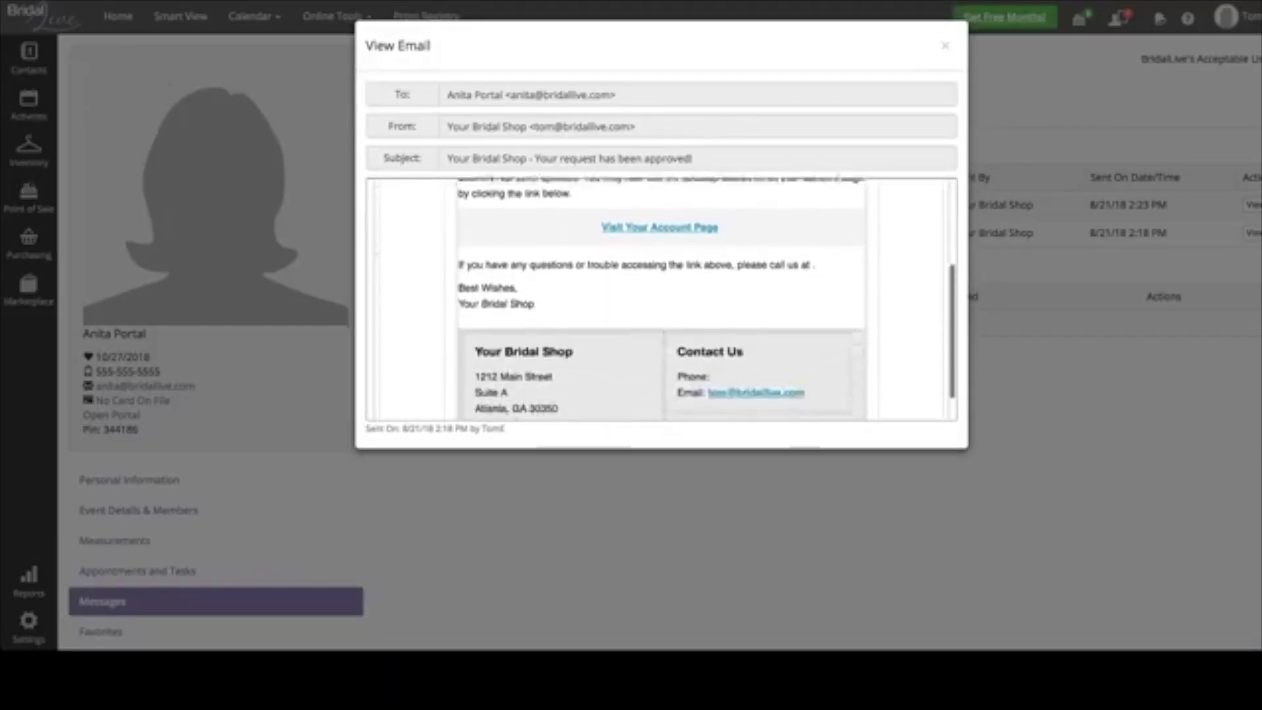
{"action": "scroll", "coordinate": [660, 299], "scroll_direction": "up", "scroll_amount": 5}
{"action": "left_click", "coordinate": [944, 45]}
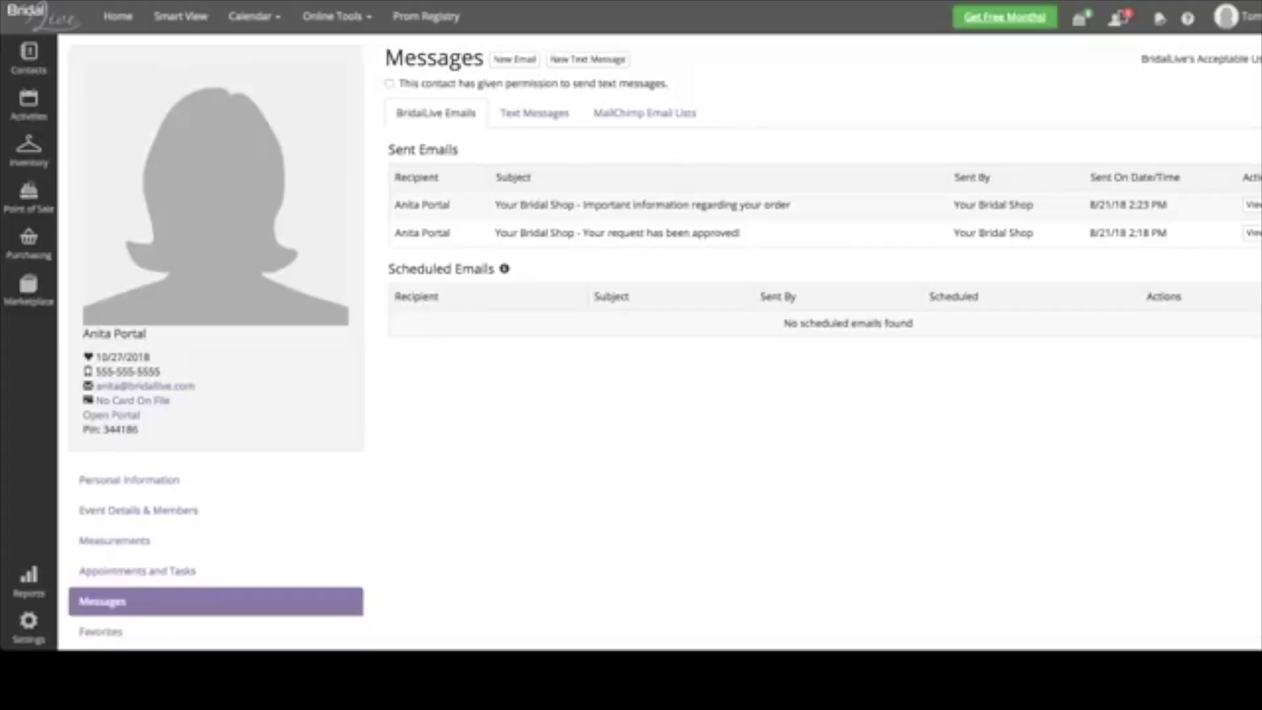
{"action": "left_click", "coordinate": [1252, 204]}
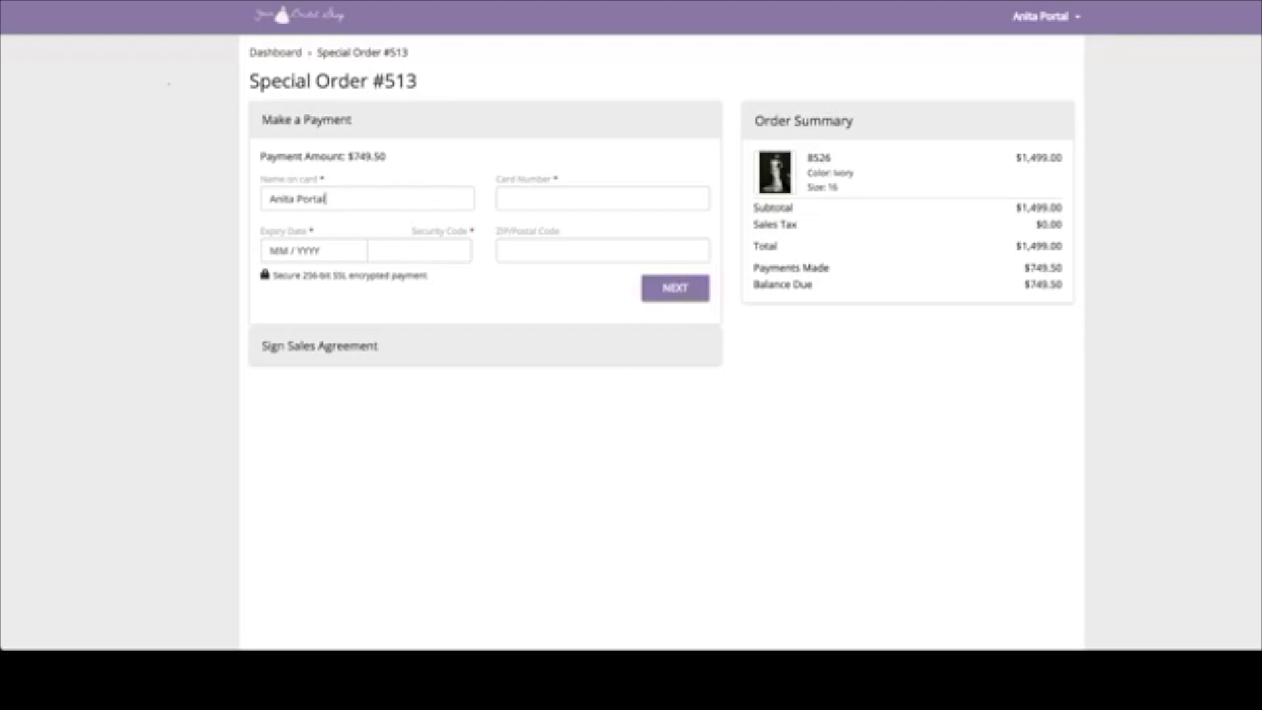
- Pay the $749.50 balance by card, entering card number, expiry, security code and ZIP
{"action": "left_click", "coordinate": [507, 199]}
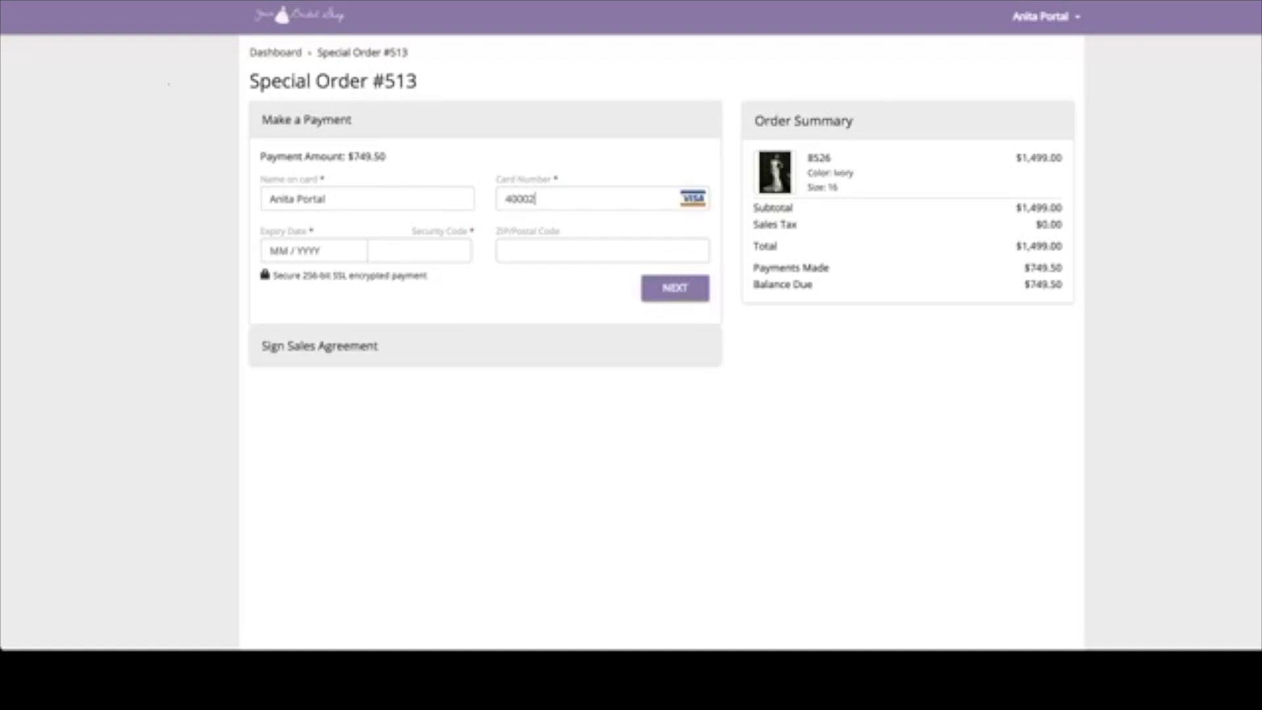
{"action": "left_click", "coordinate": [282, 251]}
{"action": "type", "text": "05/2"}
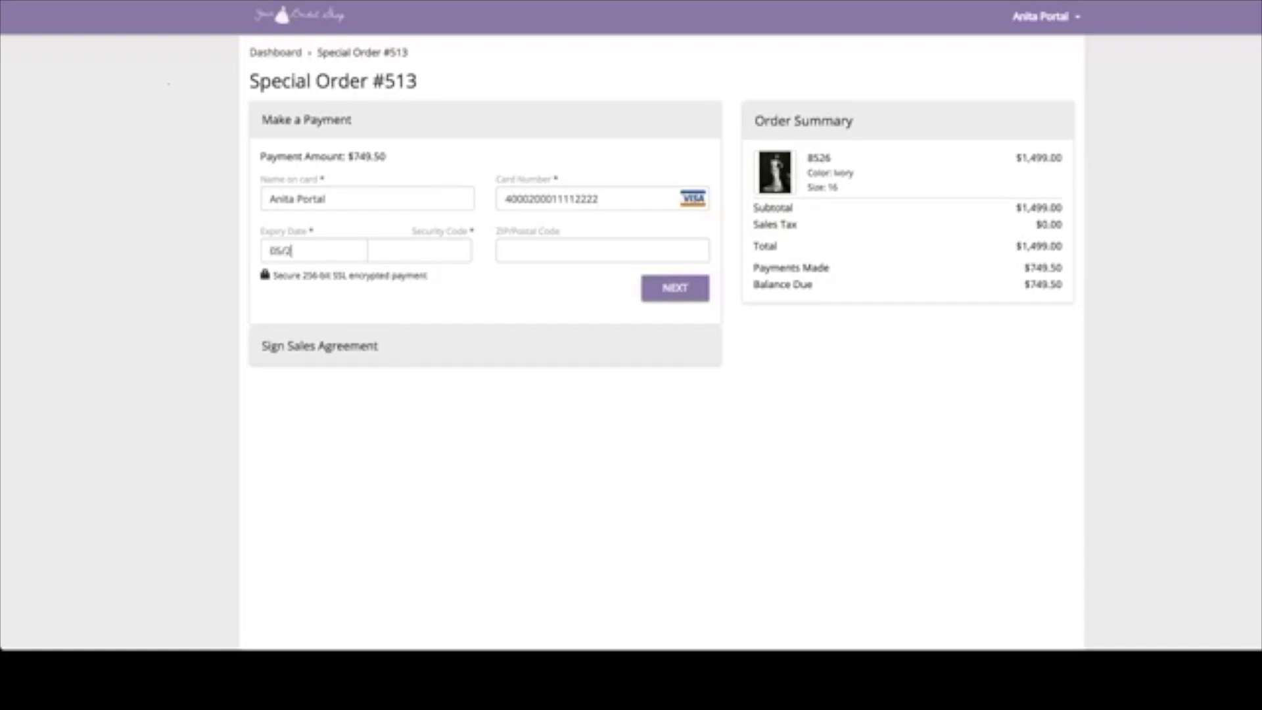
{"action": "type", "text": "025"}
{"action": "type", "text": "123"}
{"action": "type", "text": "30068"}
{"action": "key", "text": "Return"}
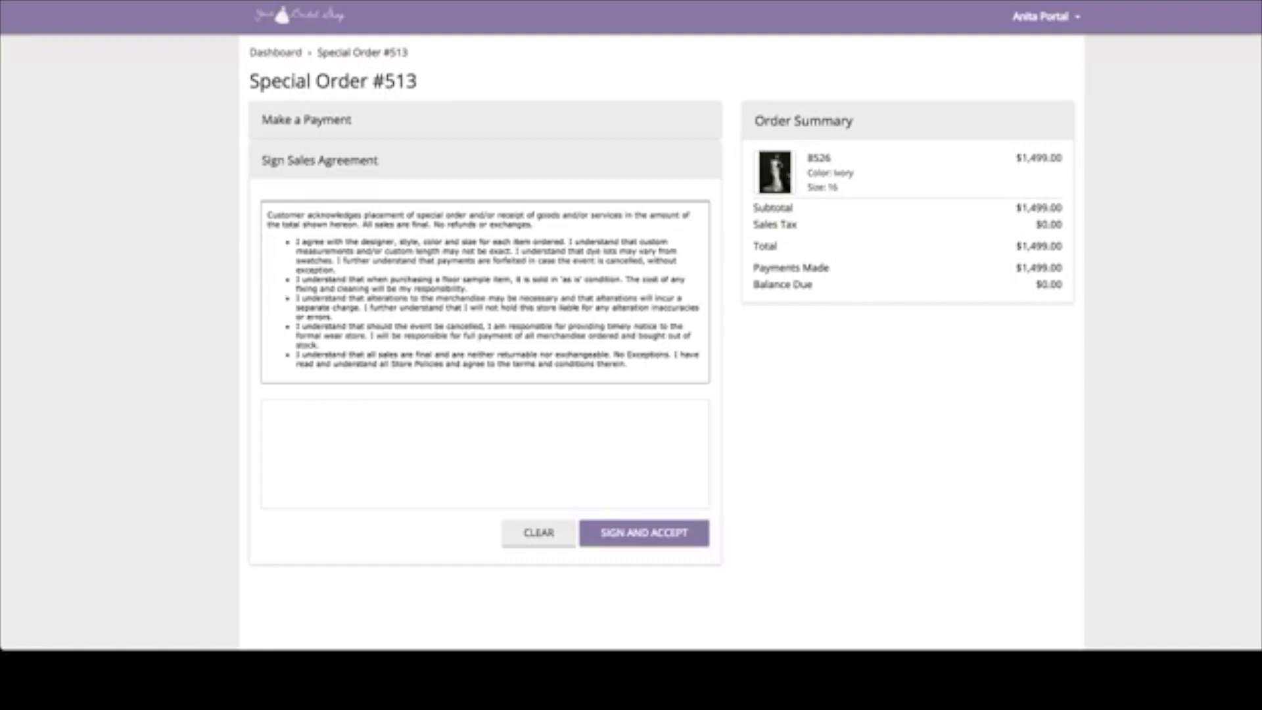
- Draw the customer's signature on the special order agreement and accept it
{"action": "scroll", "coordinate": [486, 329], "scroll_direction": "down", "scroll_amount": 1}
{"action": "scroll", "coordinate": [485, 328], "scroll_direction": "up", "scroll_amount": 1}
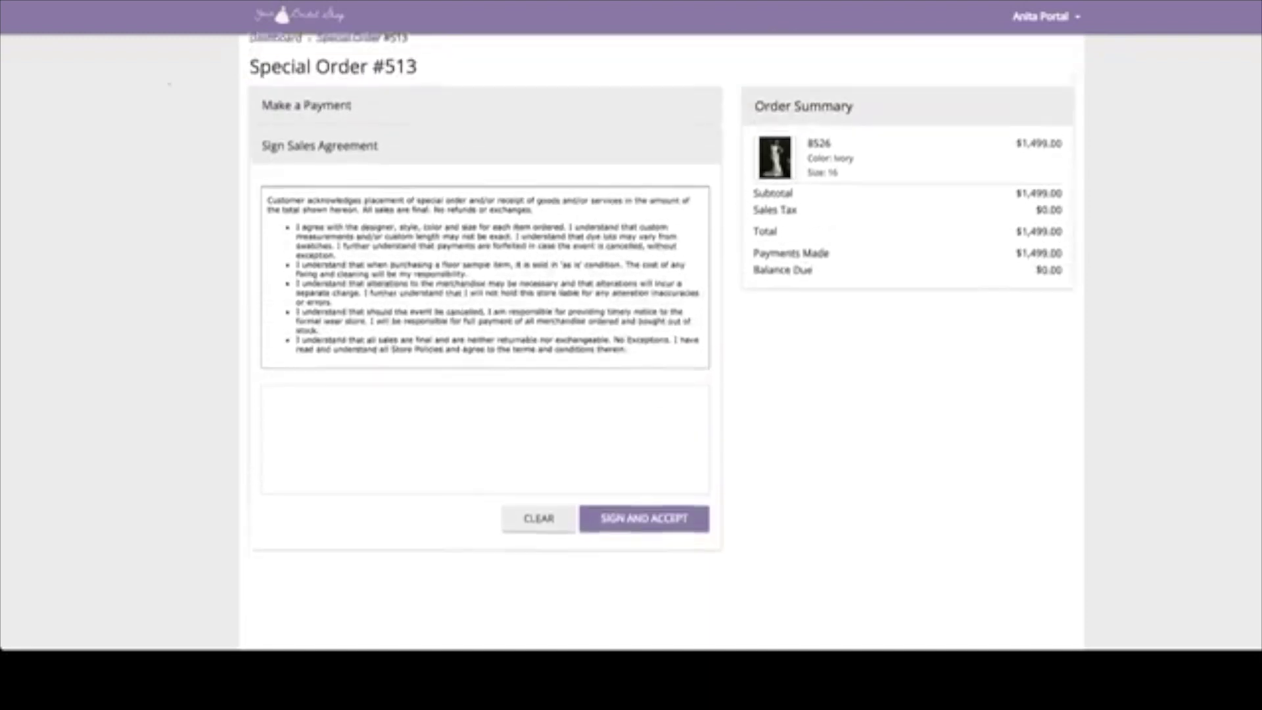
{"action": "left_click_drag", "start_coordinate": [380, 437], "coordinate": [619, 444]}
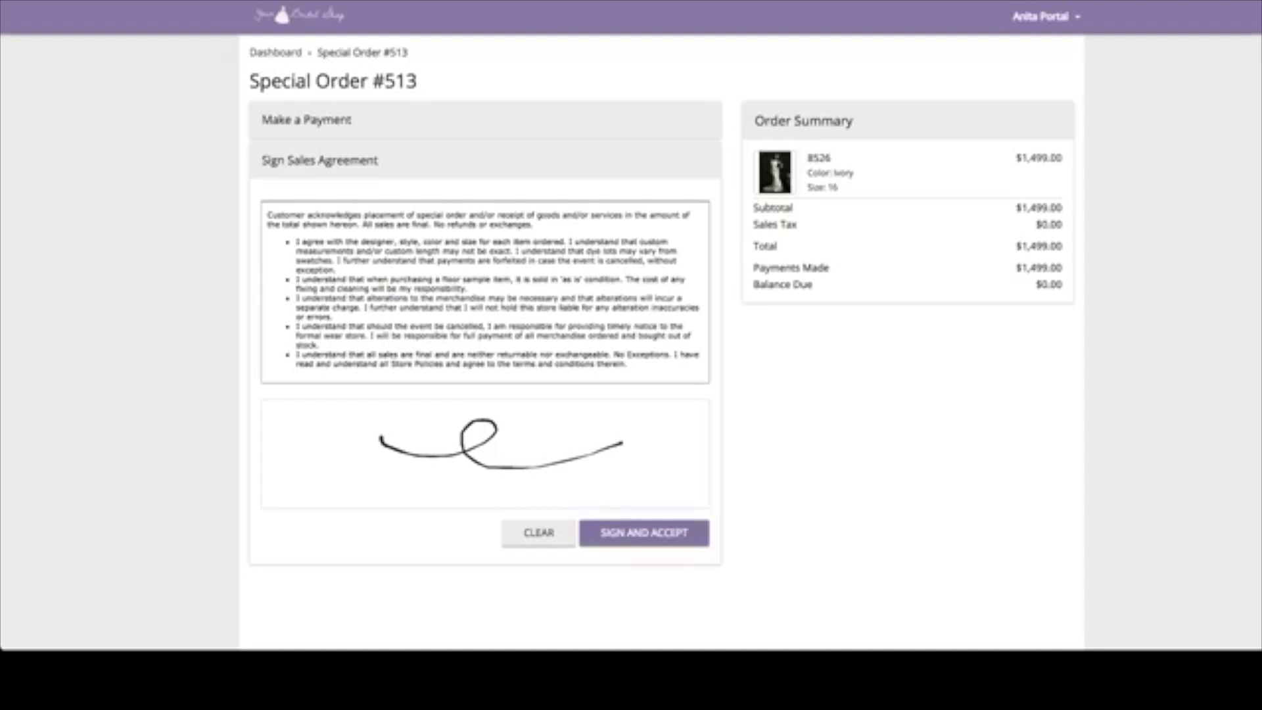
{"action": "left_click", "coordinate": [644, 532]}
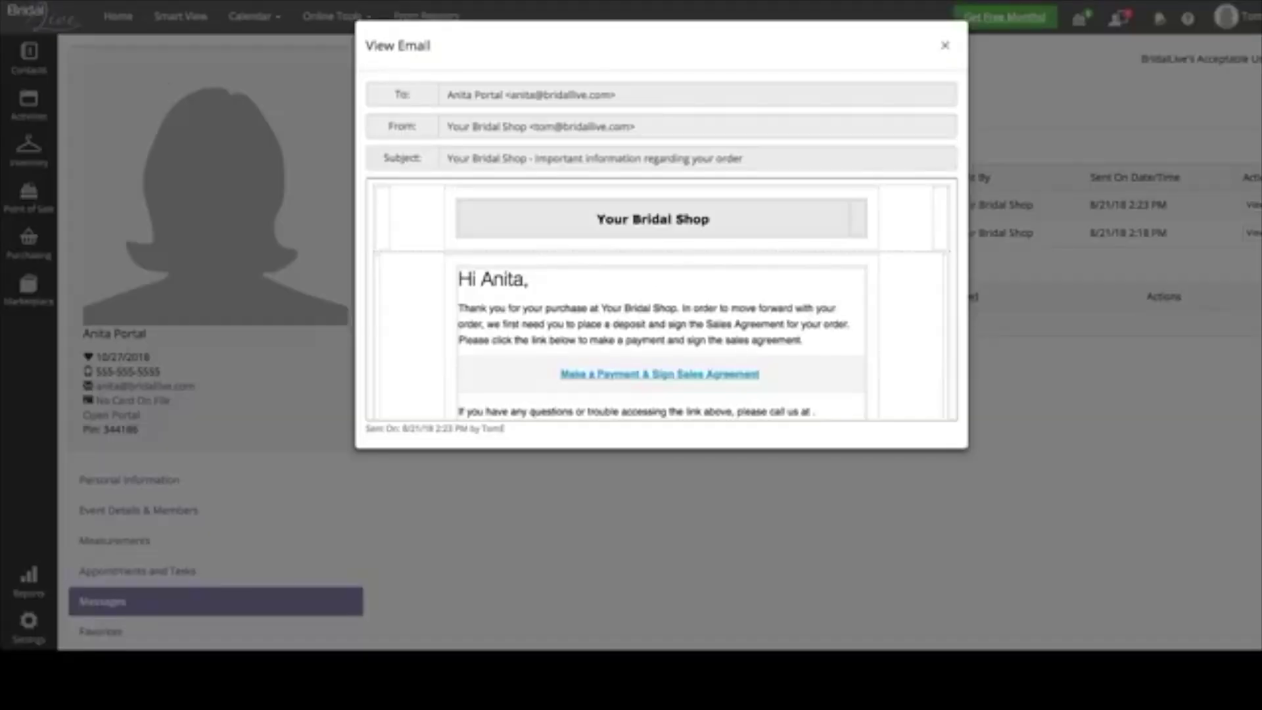
- Close the email, dismiss the event registration notice, and open order #513 from Payment Received
{"action": "left_click", "coordinate": [945, 45]}
{"action": "left_click", "coordinate": [1119, 18]}
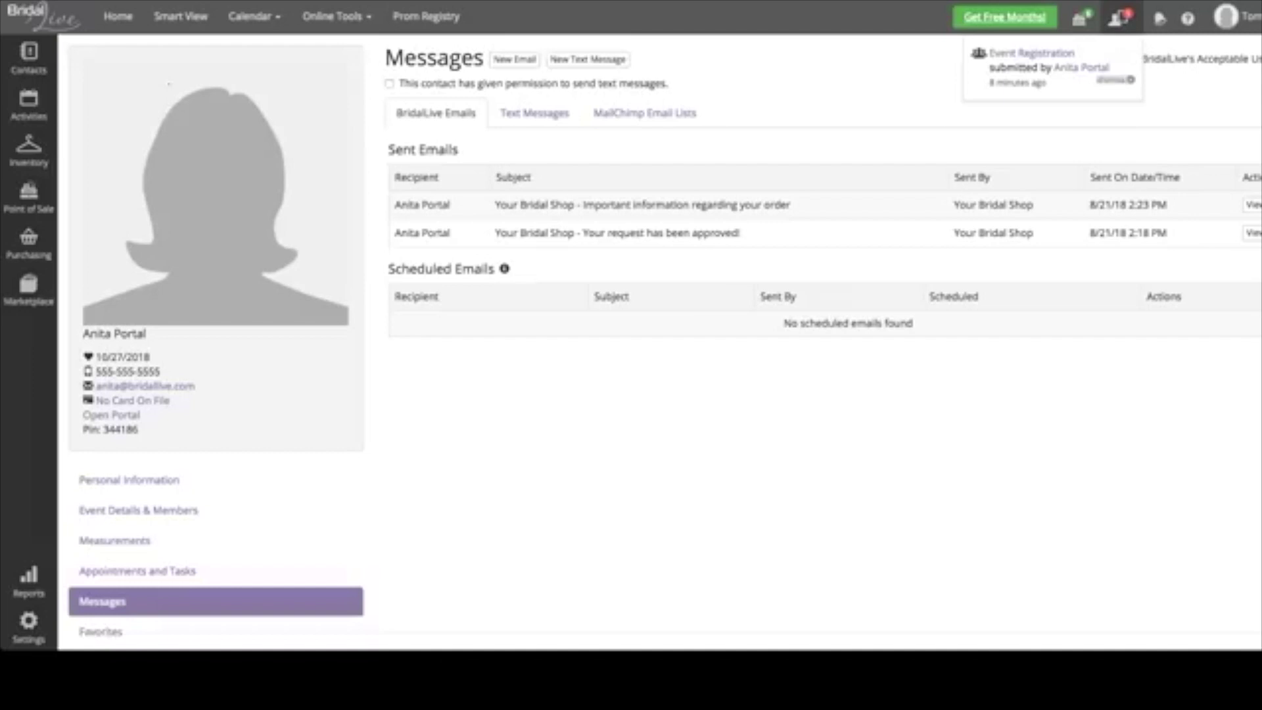
{"action": "left_click", "coordinate": [1130, 80]}
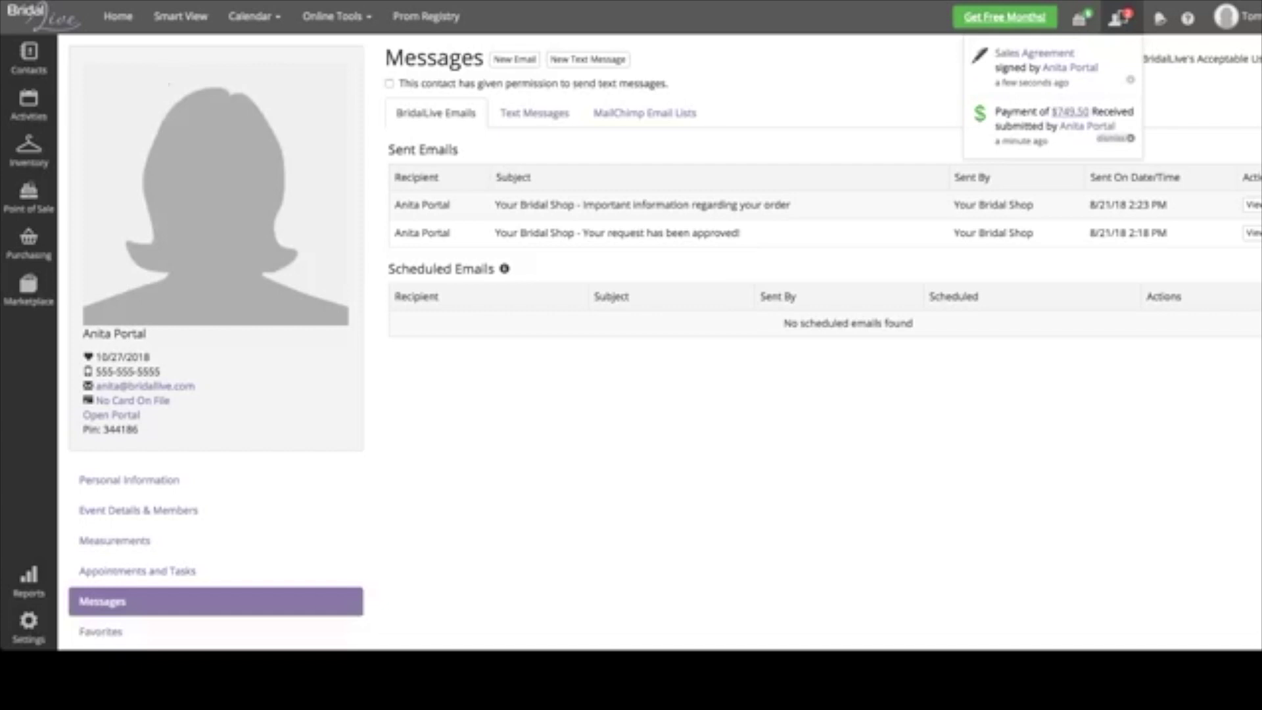
{"action": "left_click", "coordinate": [1070, 111]}
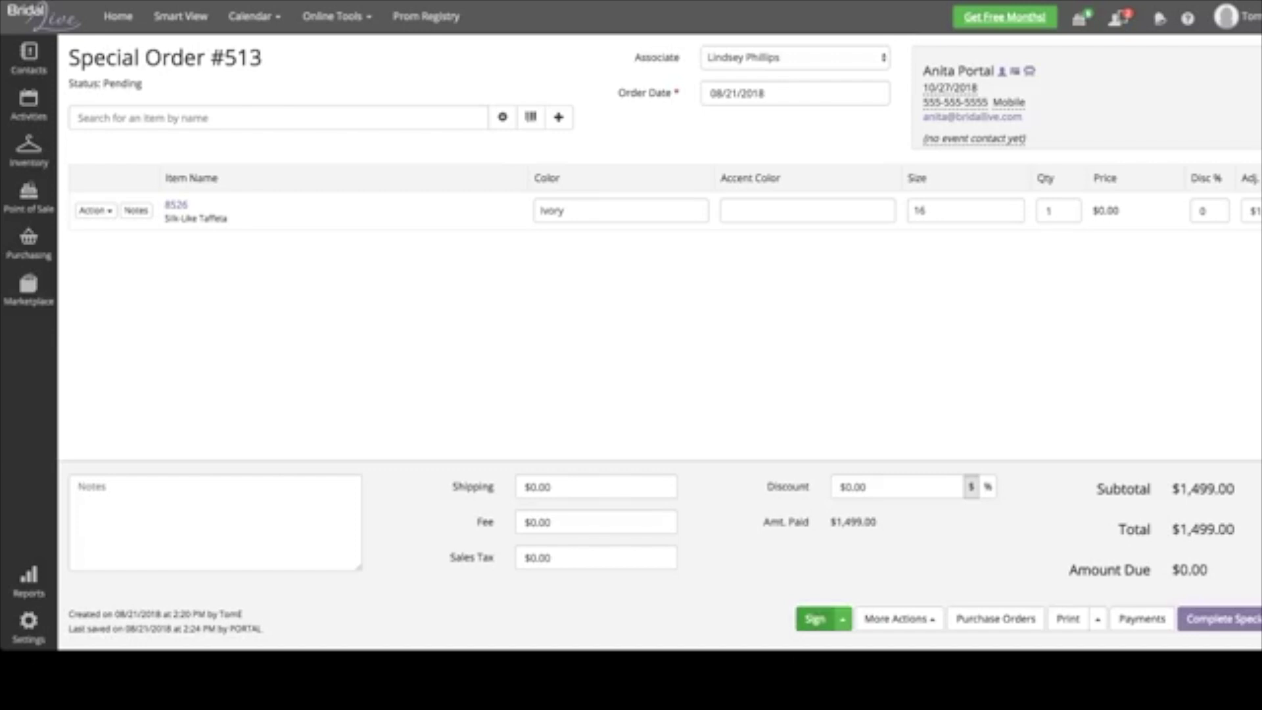
- Check who obtained the signature on the signed agreement, then list the order's payments
{"action": "left_click", "coordinate": [815, 618]}
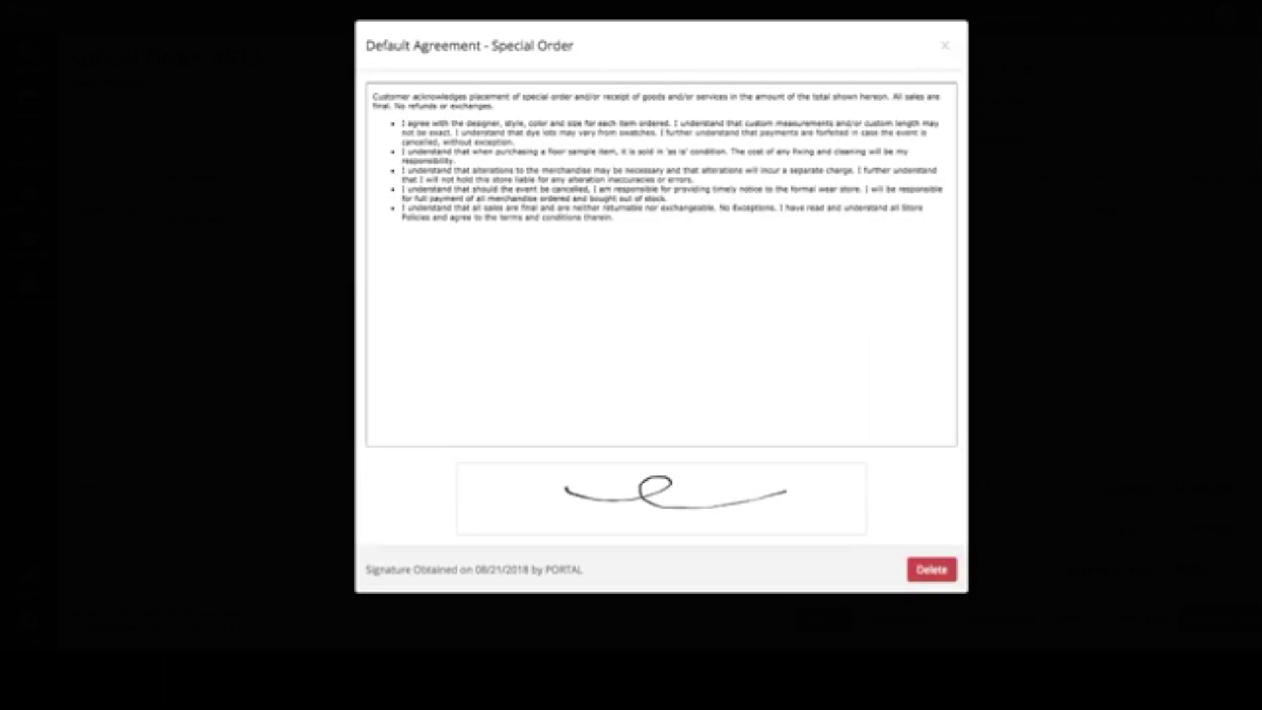
{"action": "double_click", "coordinate": [564, 569]}
{"action": "left_click", "coordinate": [945, 45]}
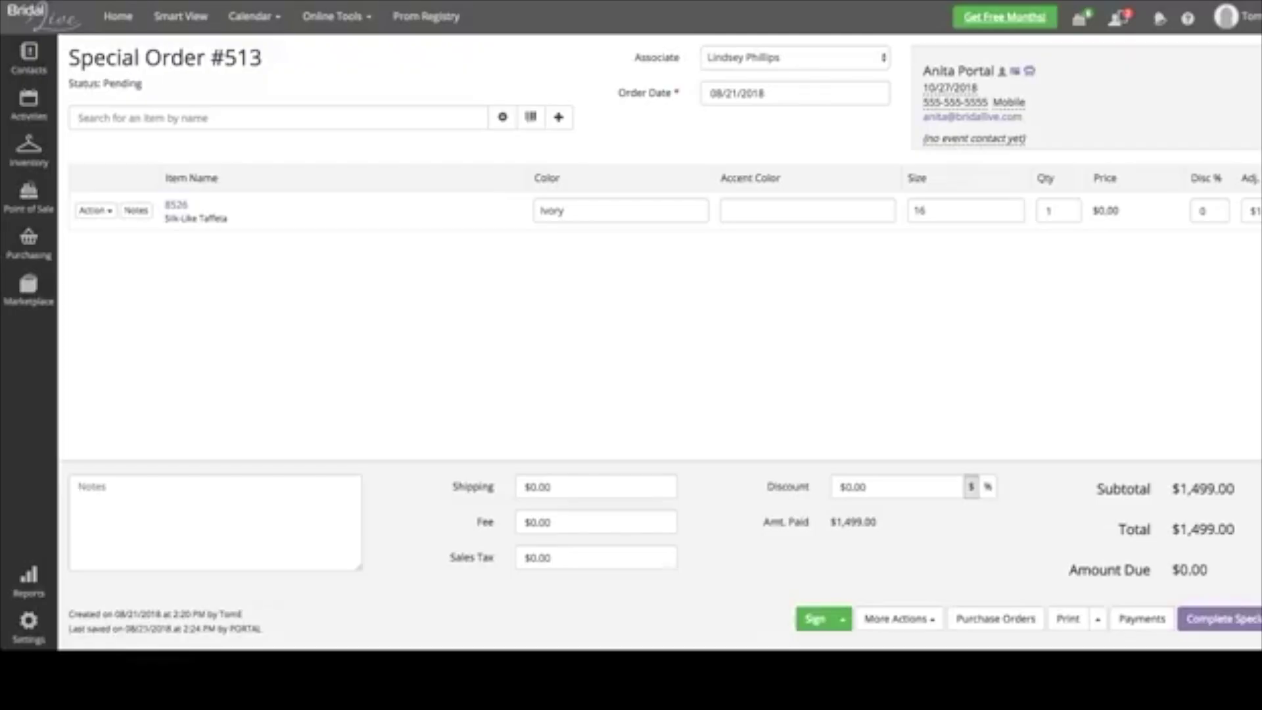
{"action": "left_click", "coordinate": [1142, 619]}
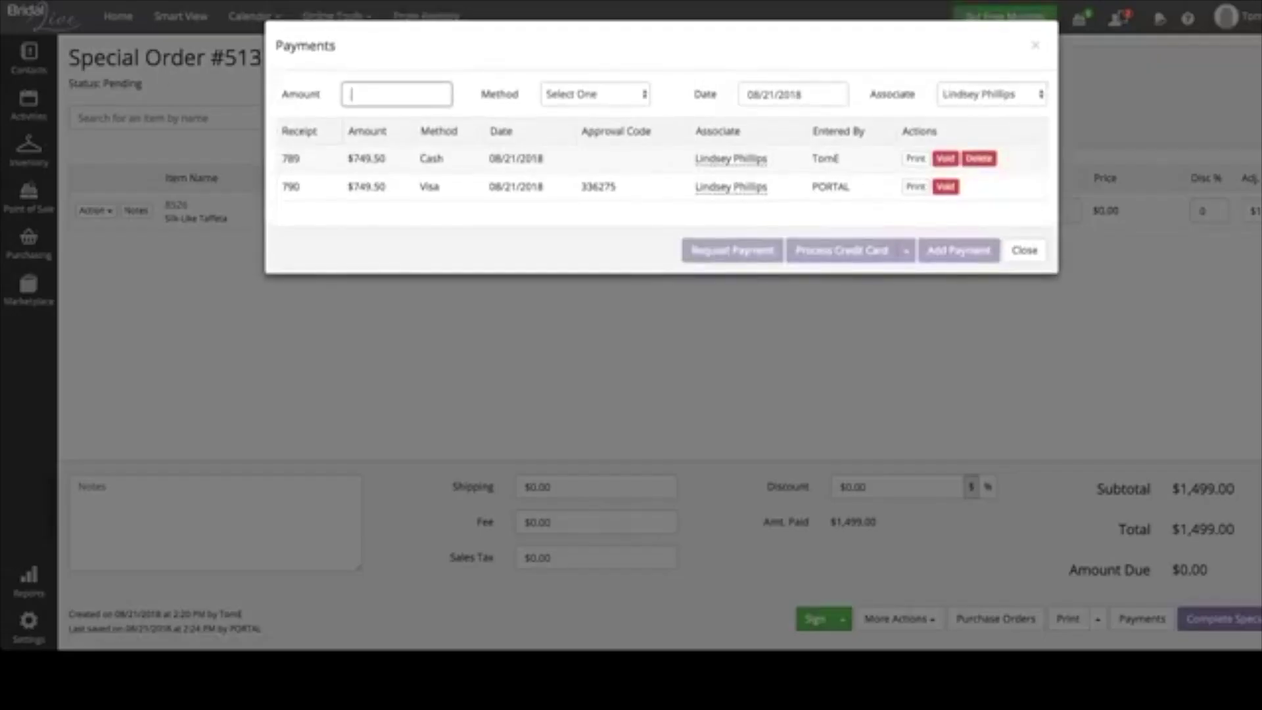
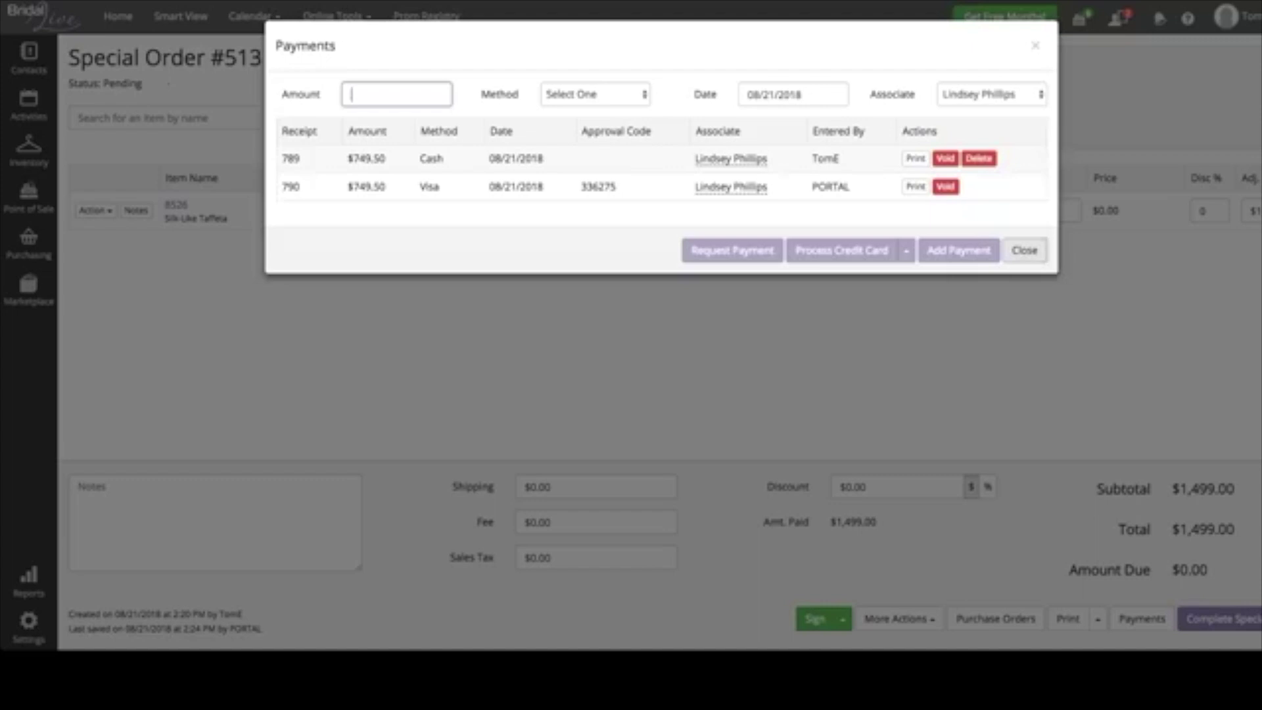
- Close the Payments list for Special Order #513
{"action": "key", "text": "Escape"}
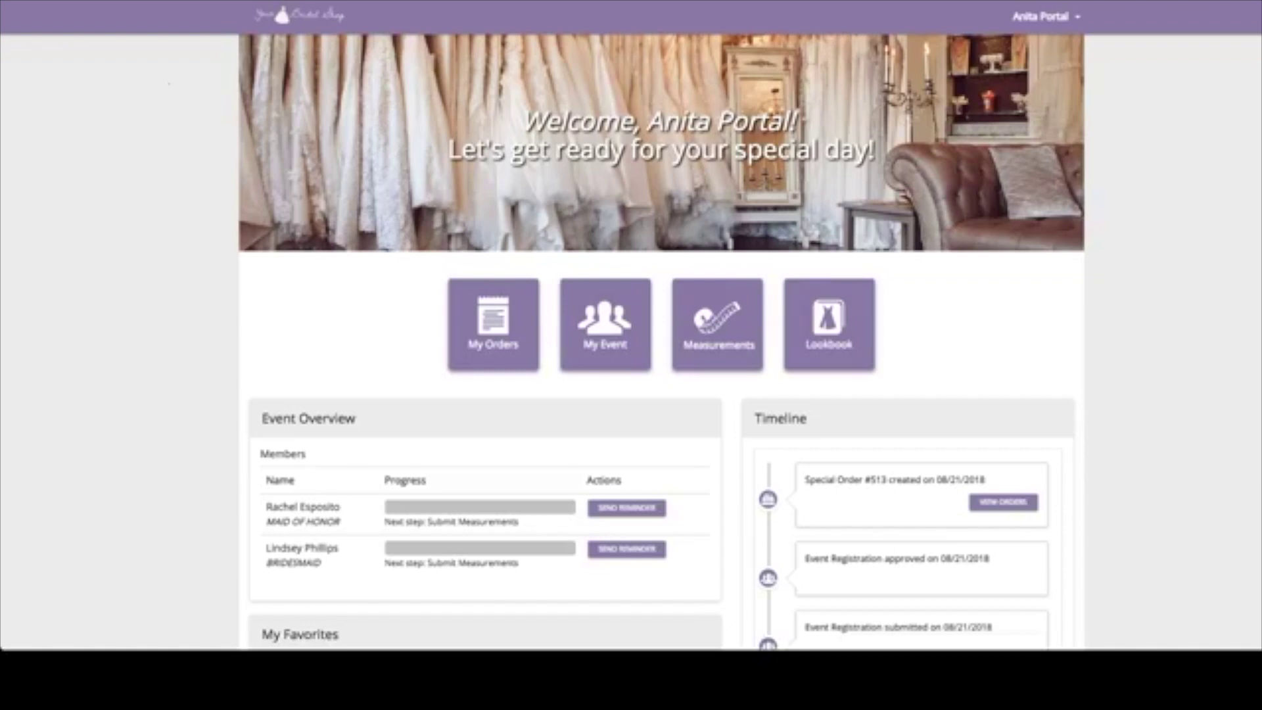
- Scroll down the portal dashboard to see the event members and the order timeline
{"action": "scroll", "coordinate": [661, 342], "scroll_direction": "down", "scroll_amount": 4}
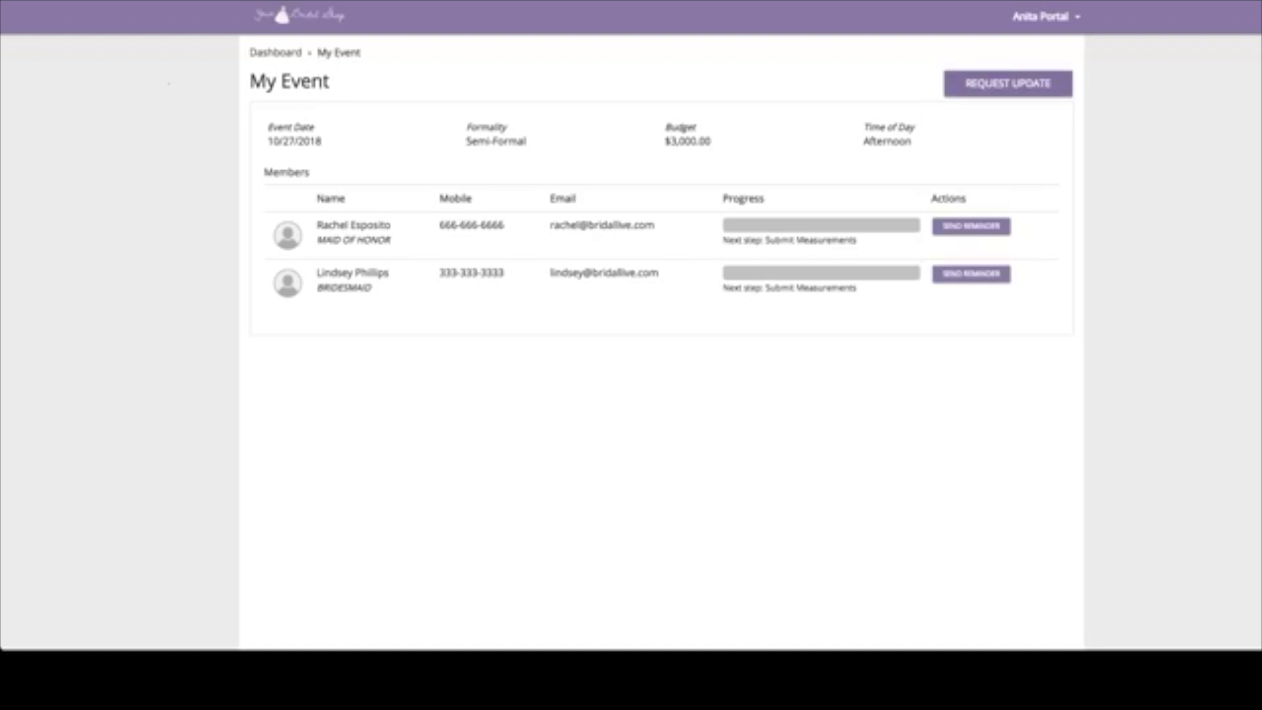
- Start an event update request and advance past the wedding details
{"action": "left_click", "coordinate": [1008, 83]}
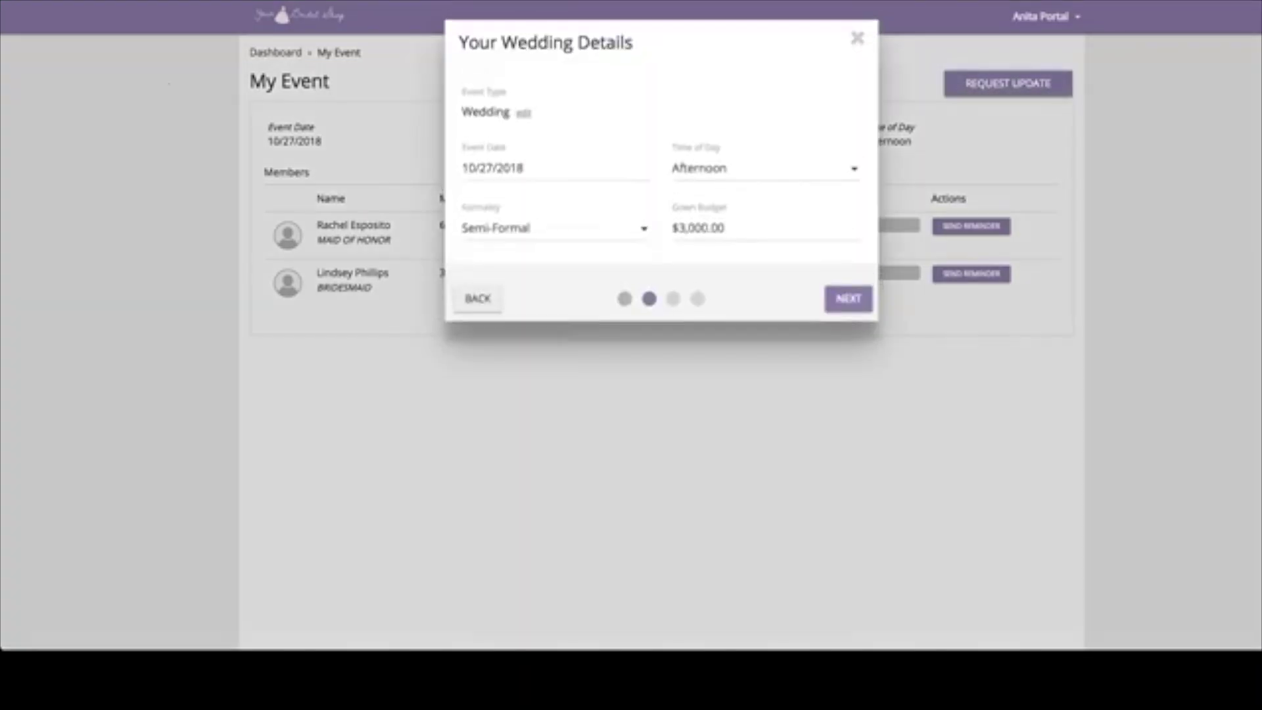
{"action": "key", "text": "Return"}
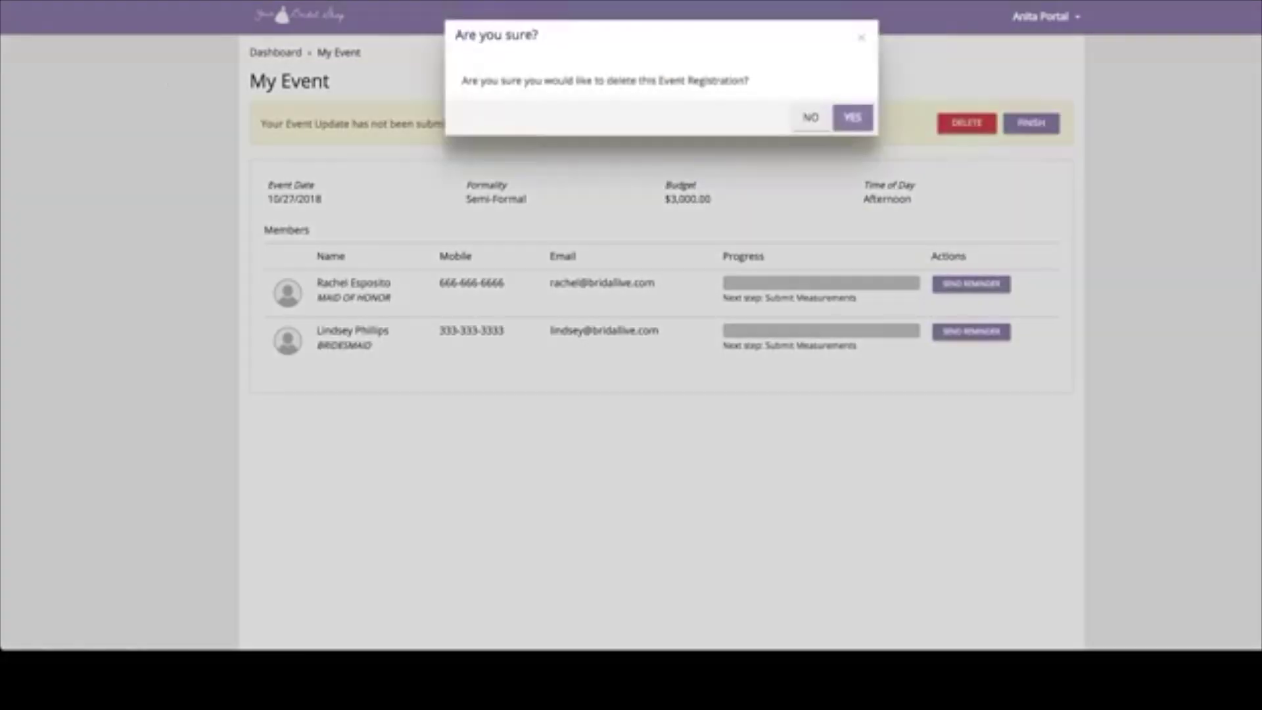
- Confirm deleting the unsubmitted event update, then highlight the maid of honor's name
{"action": "key", "text": "Return"}
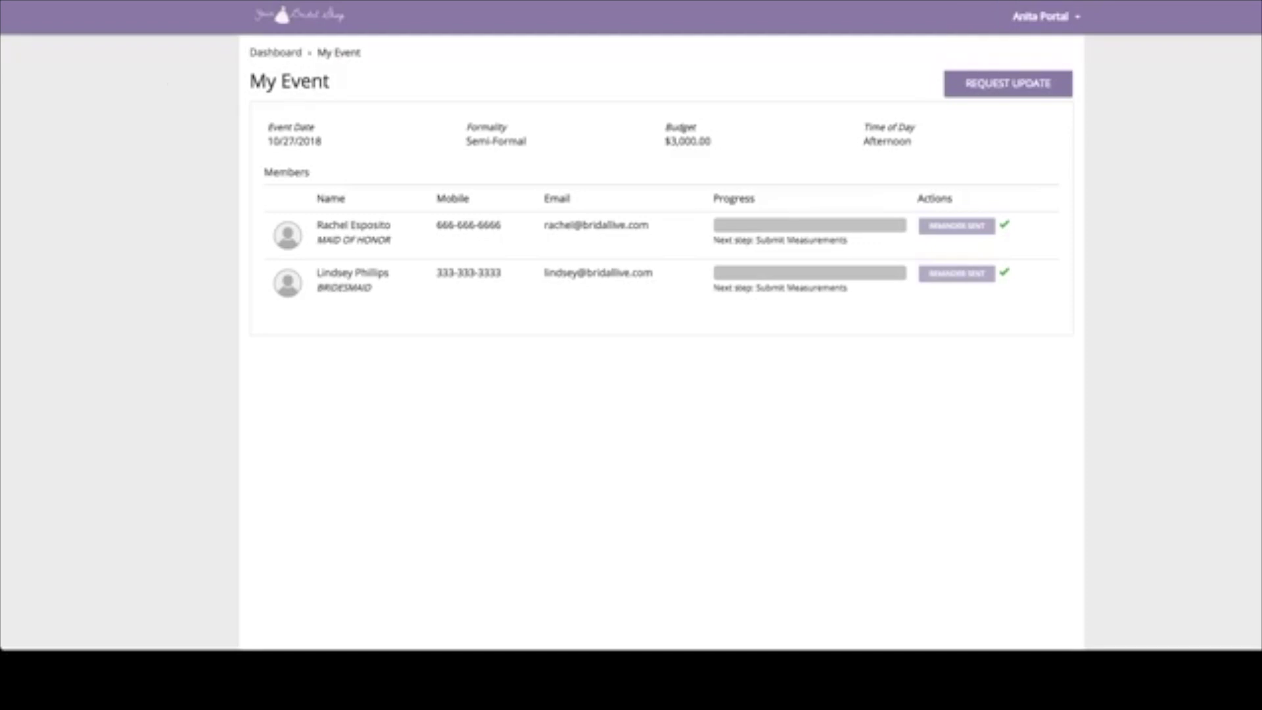
{"action": "left_click_drag", "start_coordinate": [317, 225], "coordinate": [390, 225]}
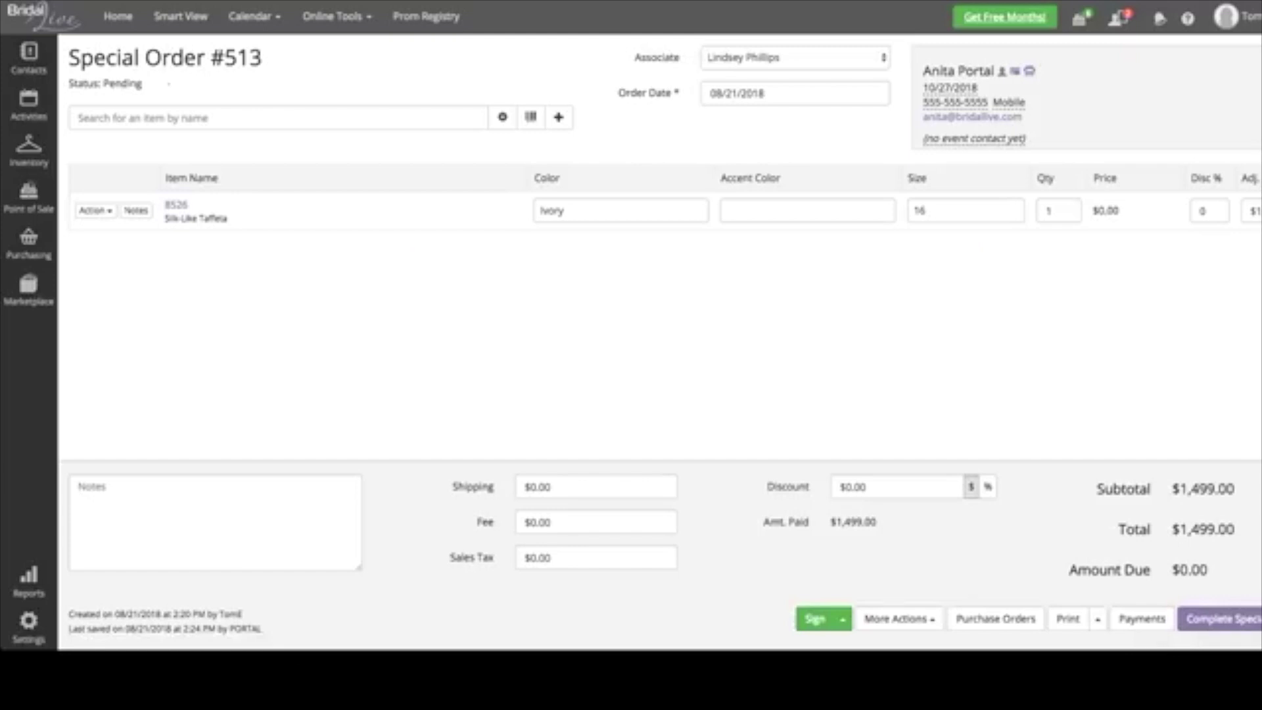
- Search contacts by the maid of honor's last and first name and open her contact
{"action": "mouse_move", "coordinate": [28, 59]}
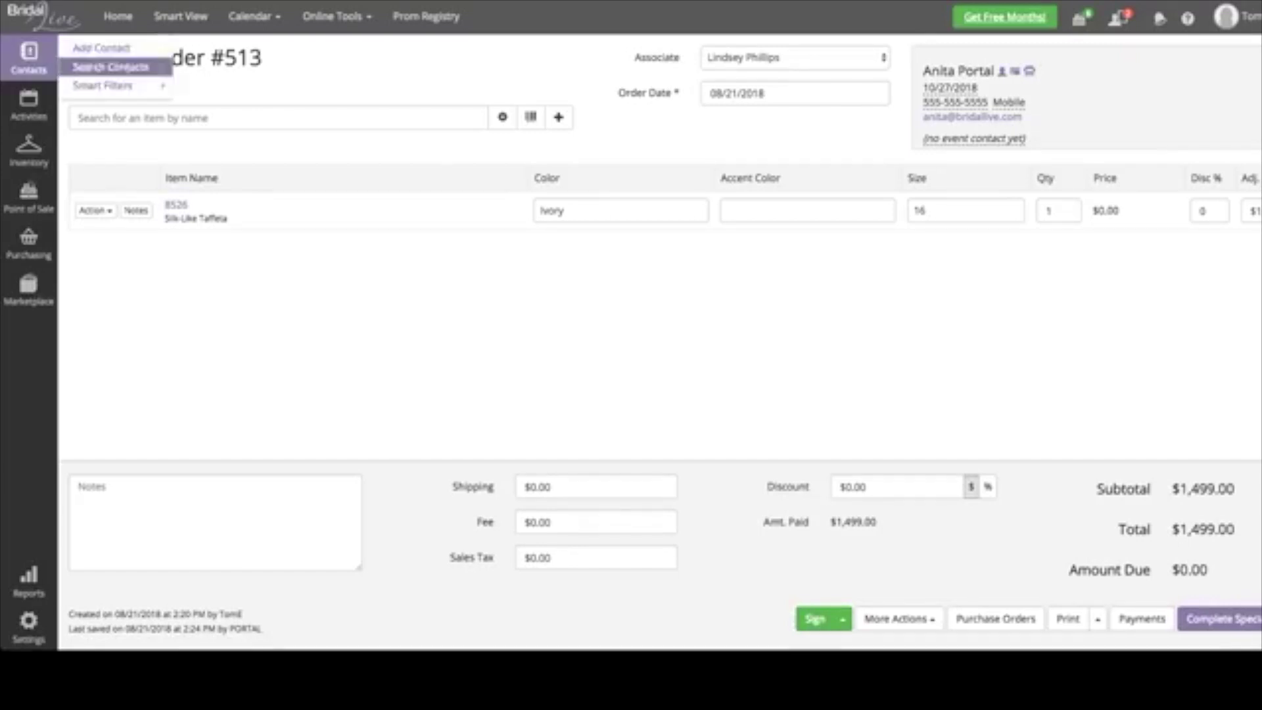
{"action": "left_click", "coordinate": [92, 65]}
{"action": "key", "text": "BackSpace"}
{"action": "left_click", "coordinate": [263, 138]}
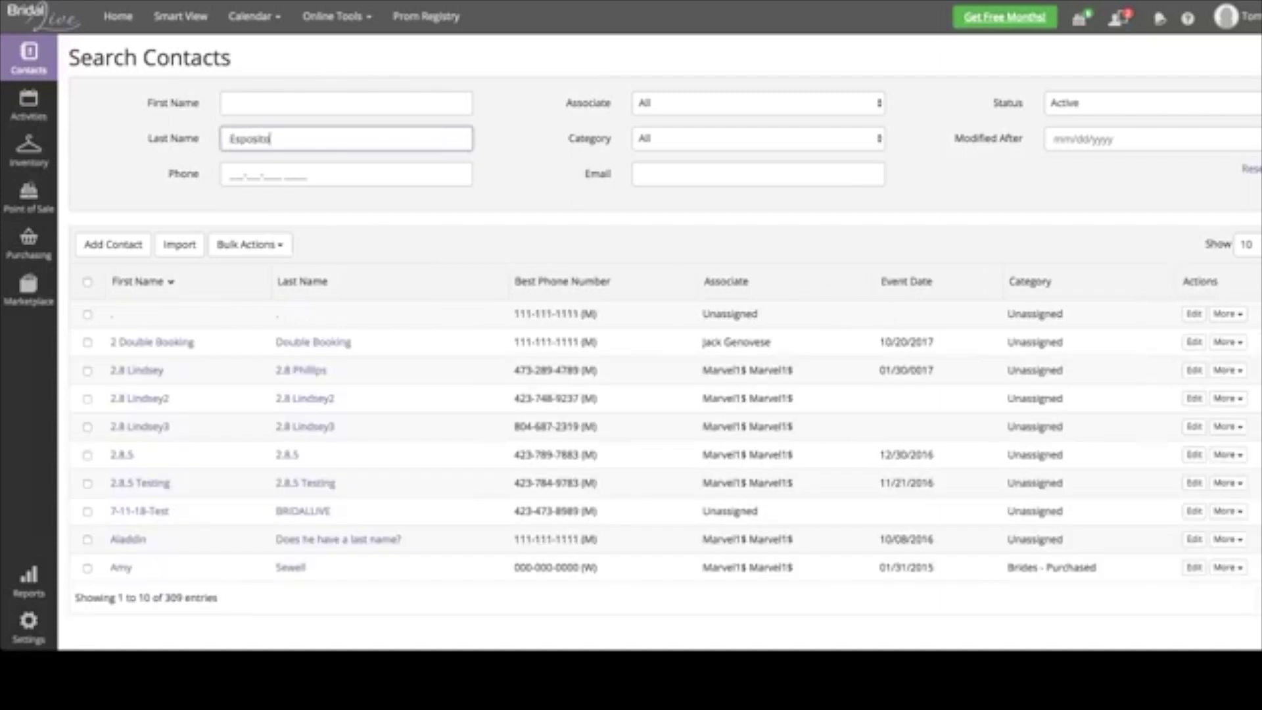
{"action": "left_click", "coordinate": [263, 103]}
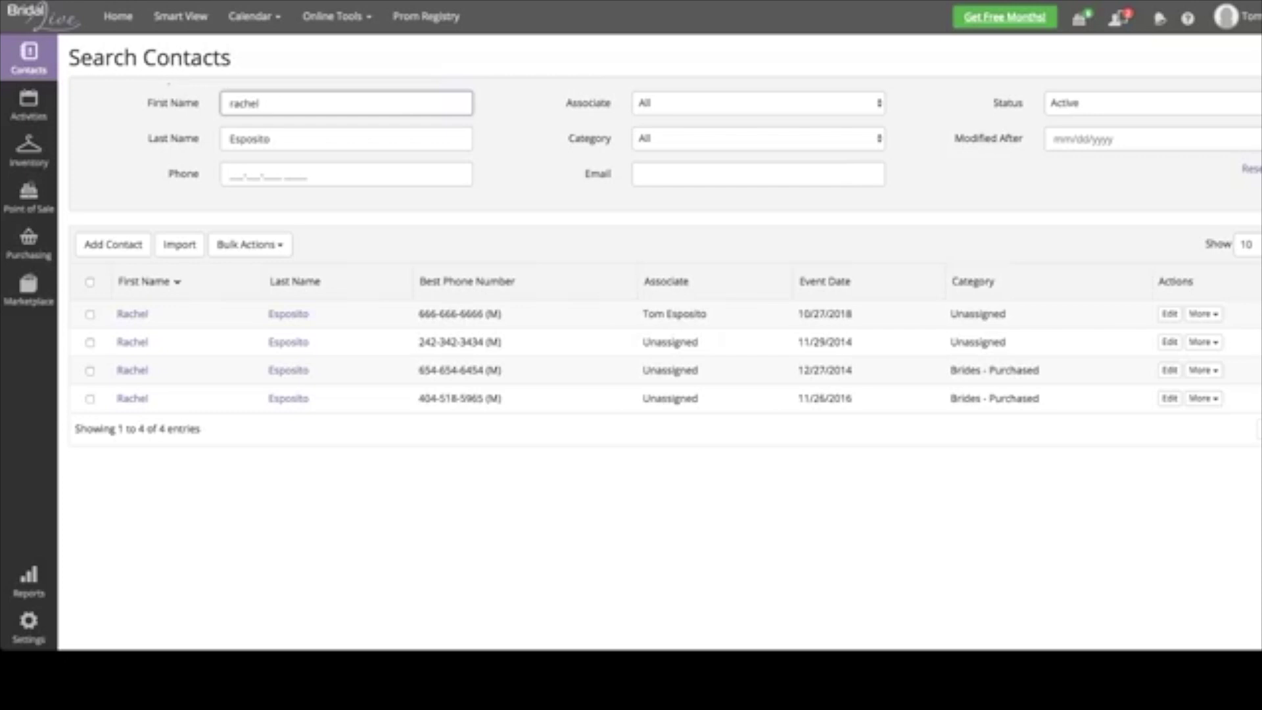
{"action": "left_click", "coordinate": [288, 313]}
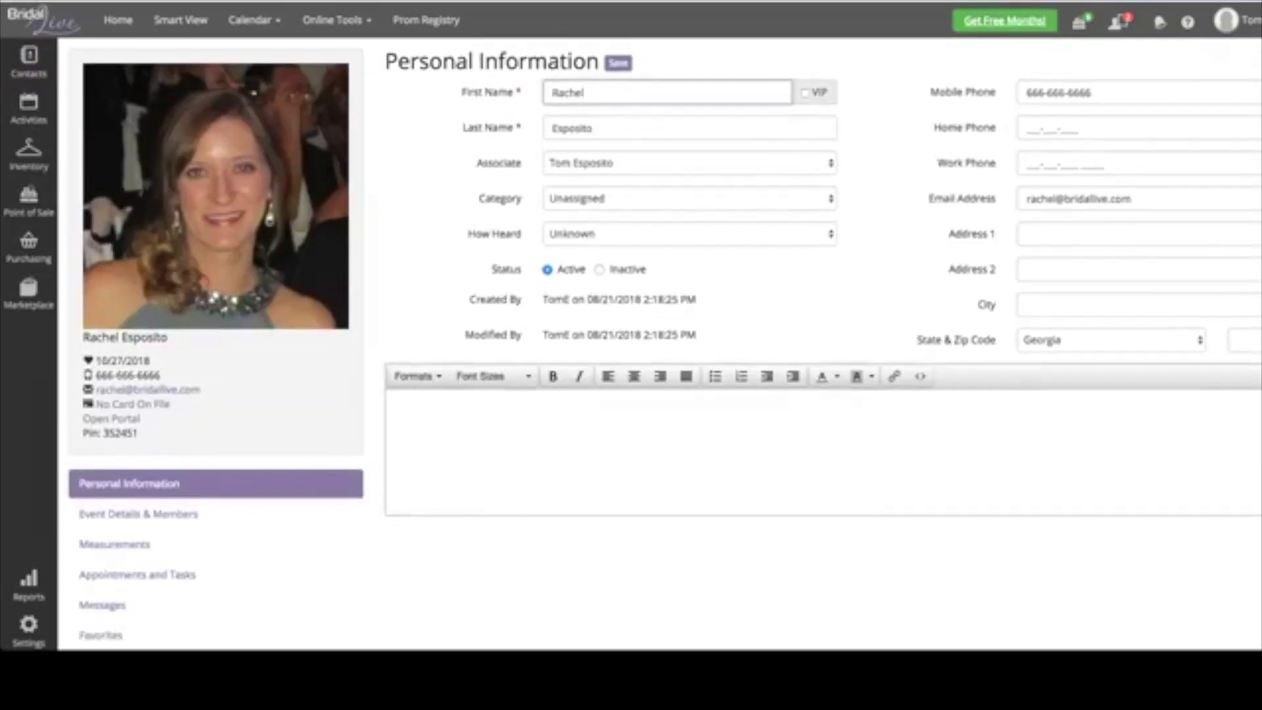
- View the 'Please submit your measurements' email in the contact's Messages
{"action": "scroll", "coordinate": [658, 342], "scroll_direction": "down", "scroll_amount": 2}
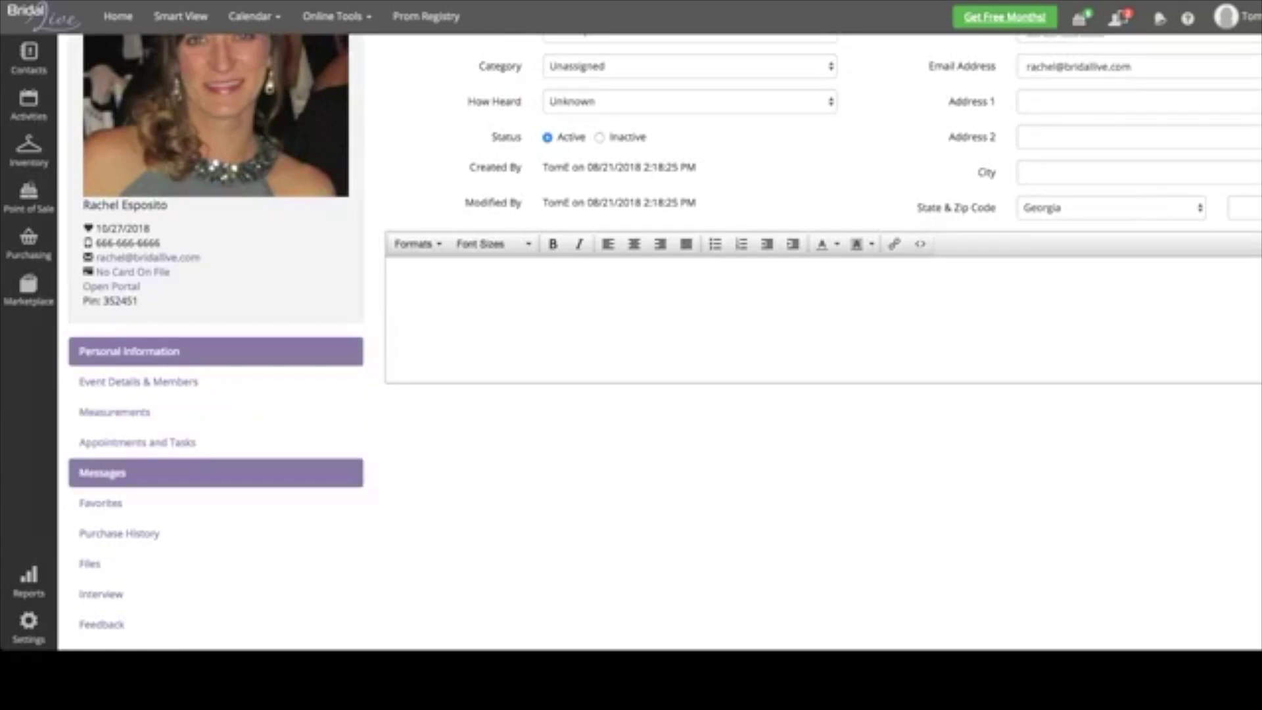
{"action": "left_click", "coordinate": [105, 473]}
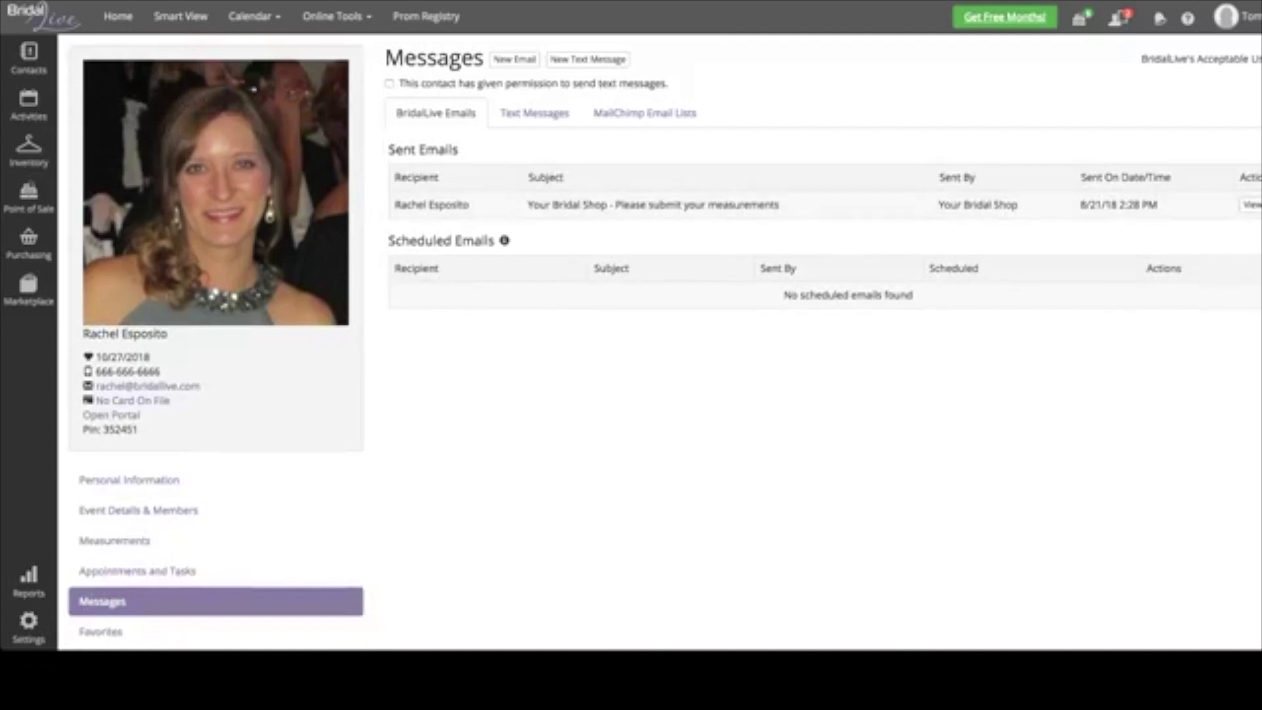
{"action": "left_click_drag", "start_coordinate": [528, 205], "coordinate": [779, 205]}
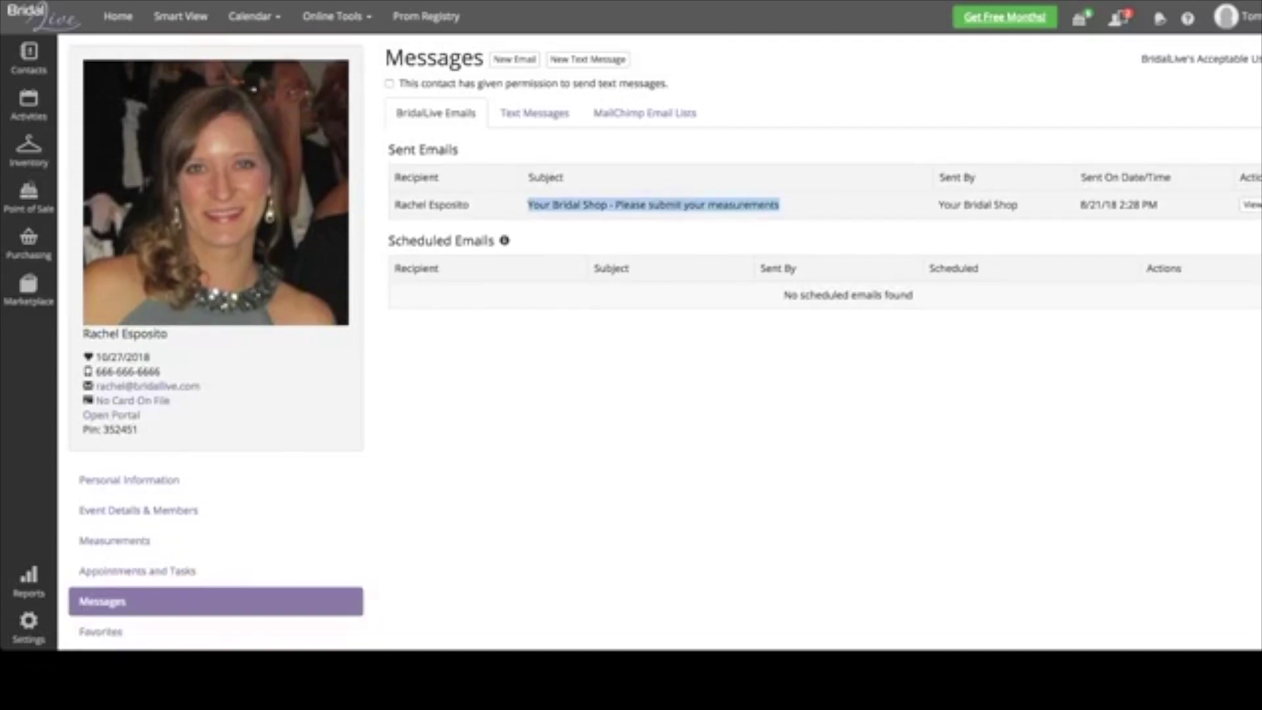
{"action": "left_click", "coordinate": [1251, 205]}
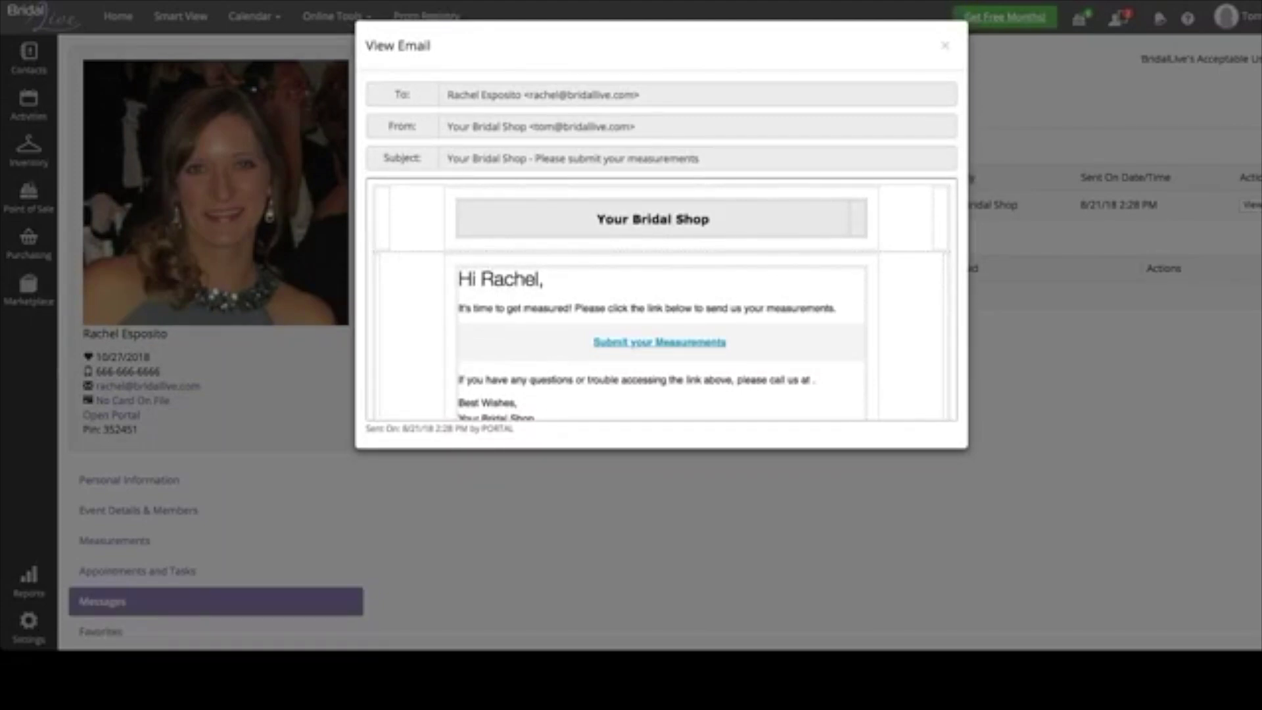
- Follow the email's Submit your Measurements link
{"action": "left_click", "coordinate": [660, 342]}
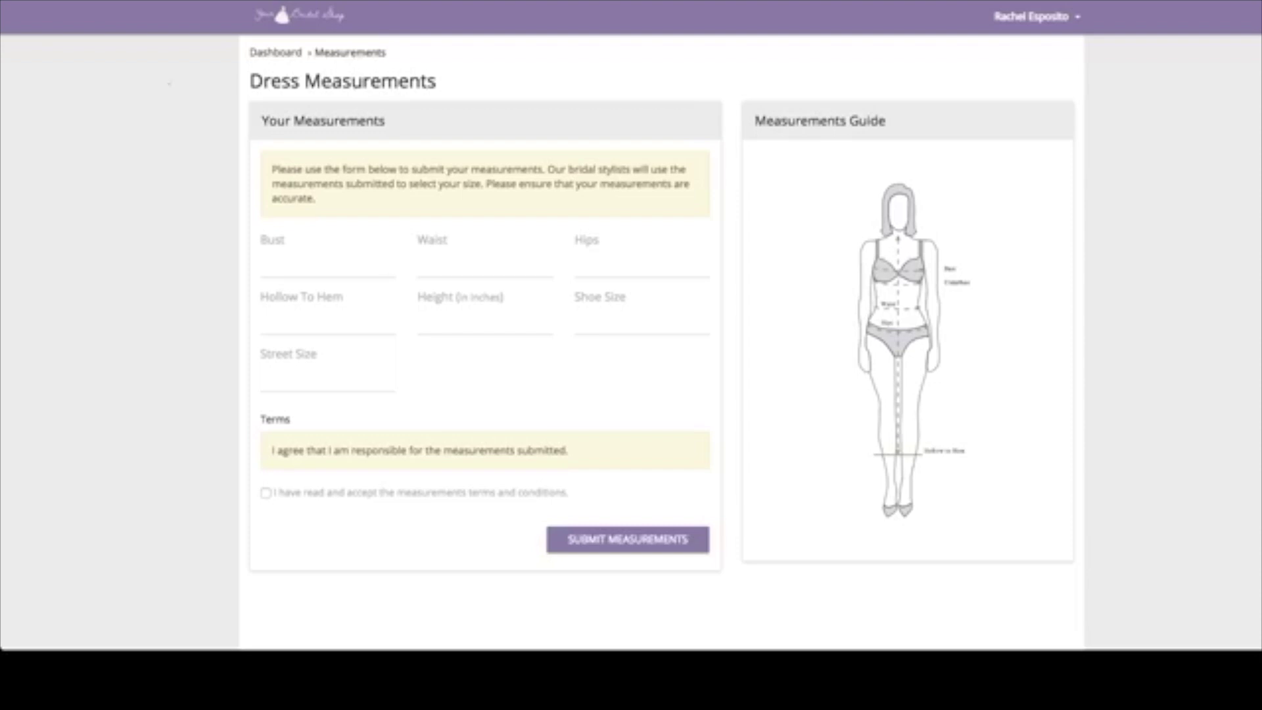
- Enter bust 34, waist 28 and hips 36, accept the terms and submit the form
{"action": "left_click_drag", "start_coordinate": [272, 169], "coordinate": [315, 199]}
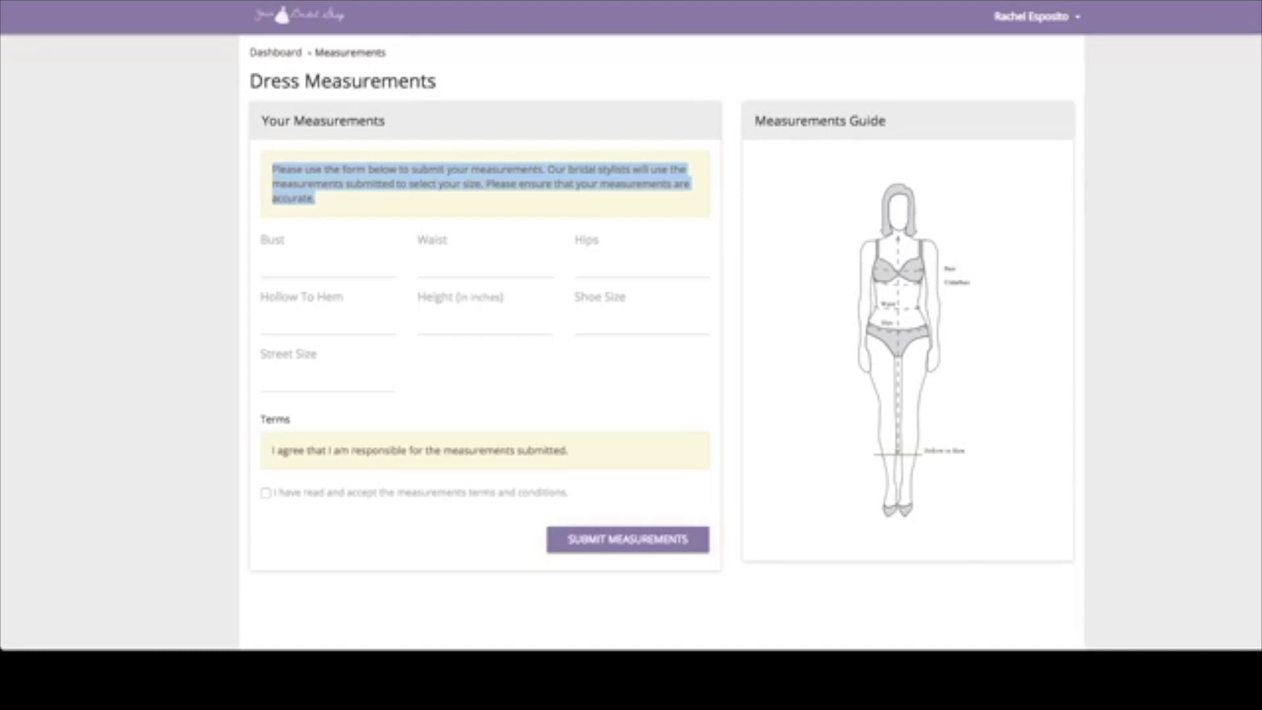
{"action": "left_click_drag", "start_coordinate": [272, 450], "coordinate": [568, 450]}
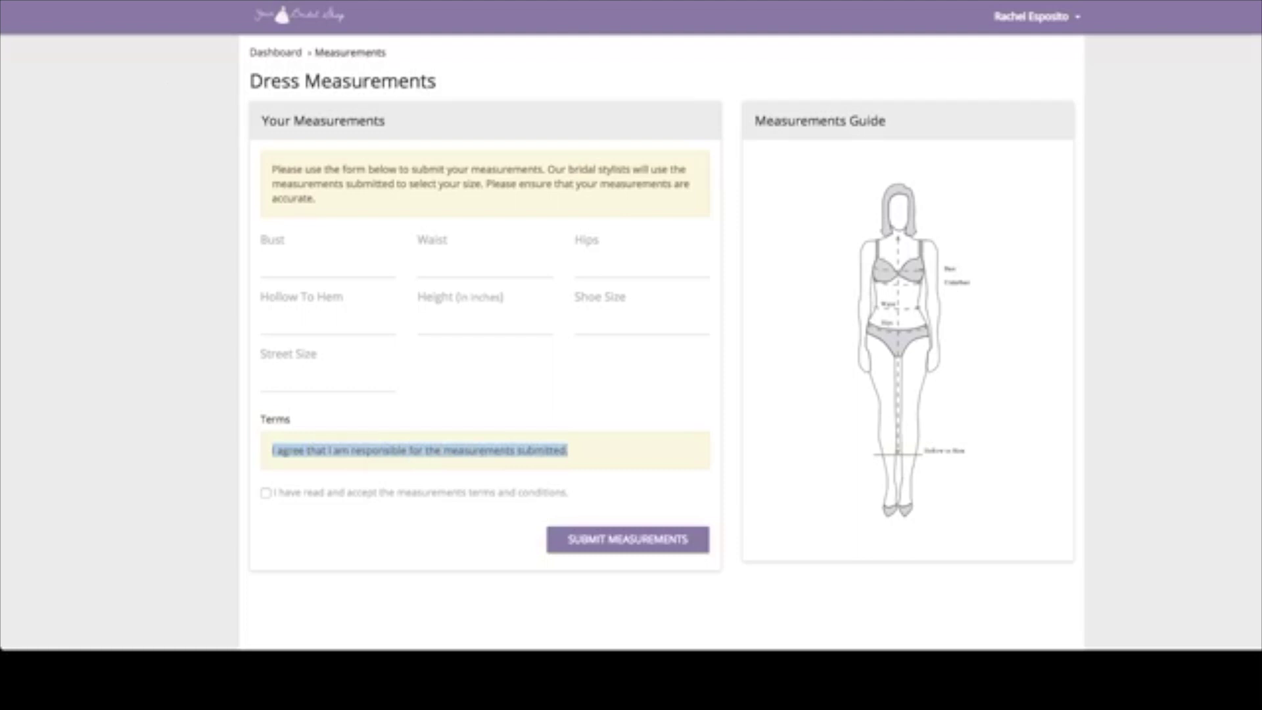
{"action": "left_click", "coordinate": [263, 264]}
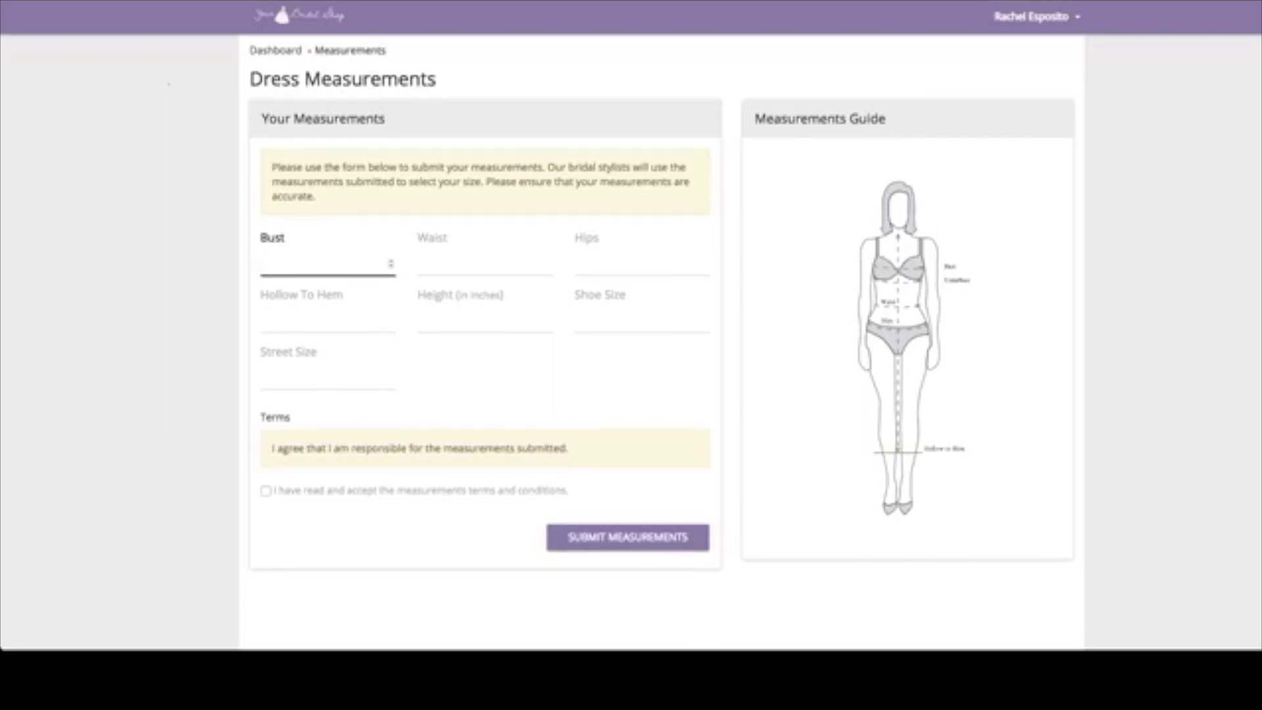
{"action": "type", "text": "34"}
{"action": "left_click", "coordinate": [460, 264]}
{"action": "type", "text": "28"}
{"action": "key", "text": "Tab"}
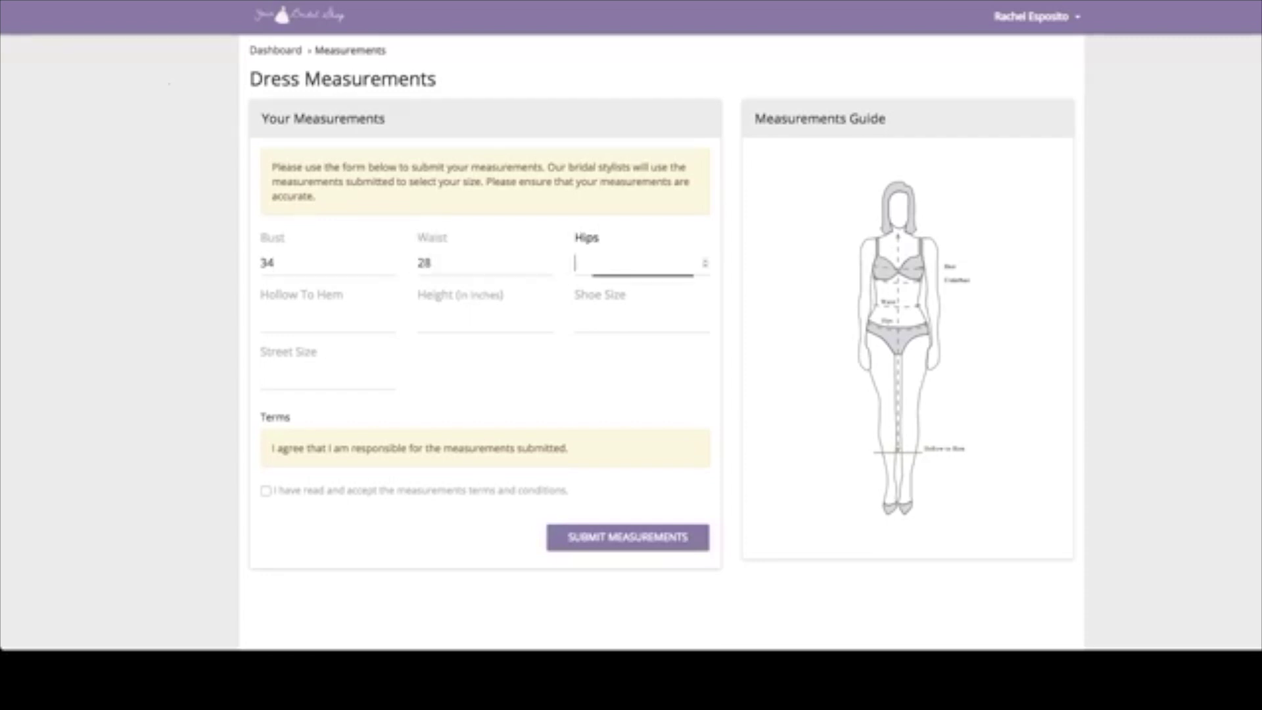
{"action": "type", "text": "36"}
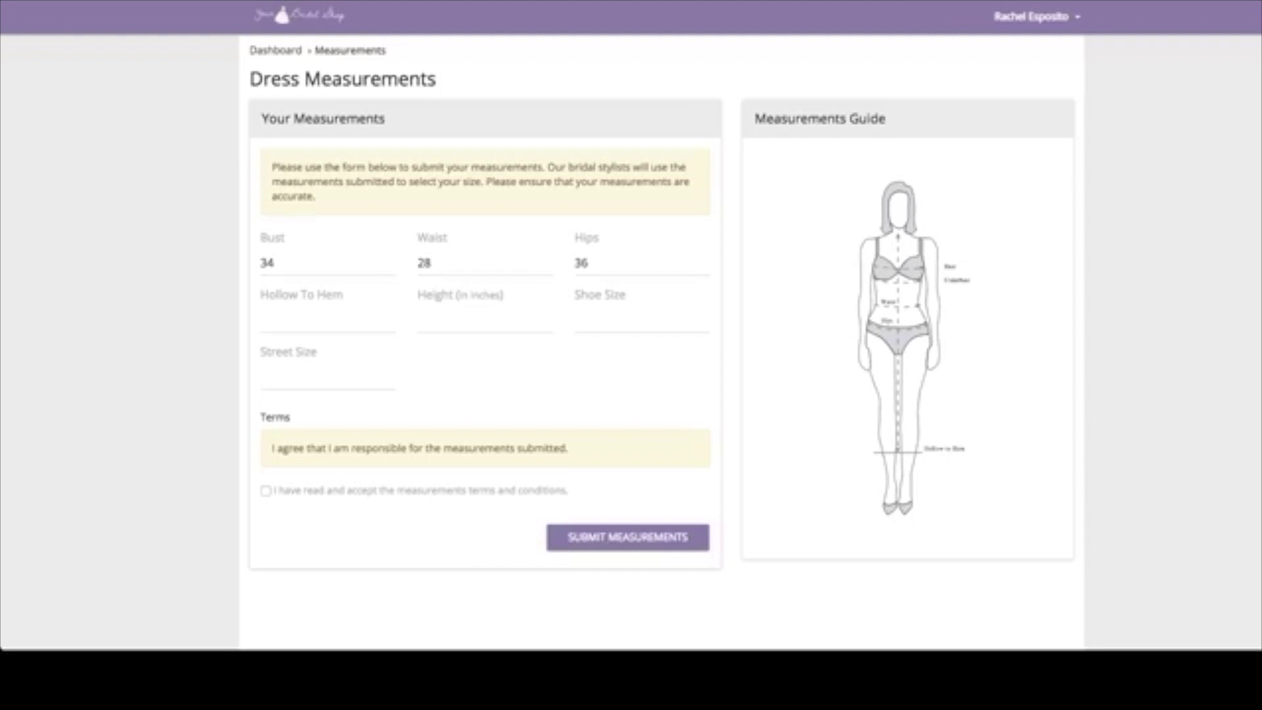
{"action": "key", "text": "Return"}
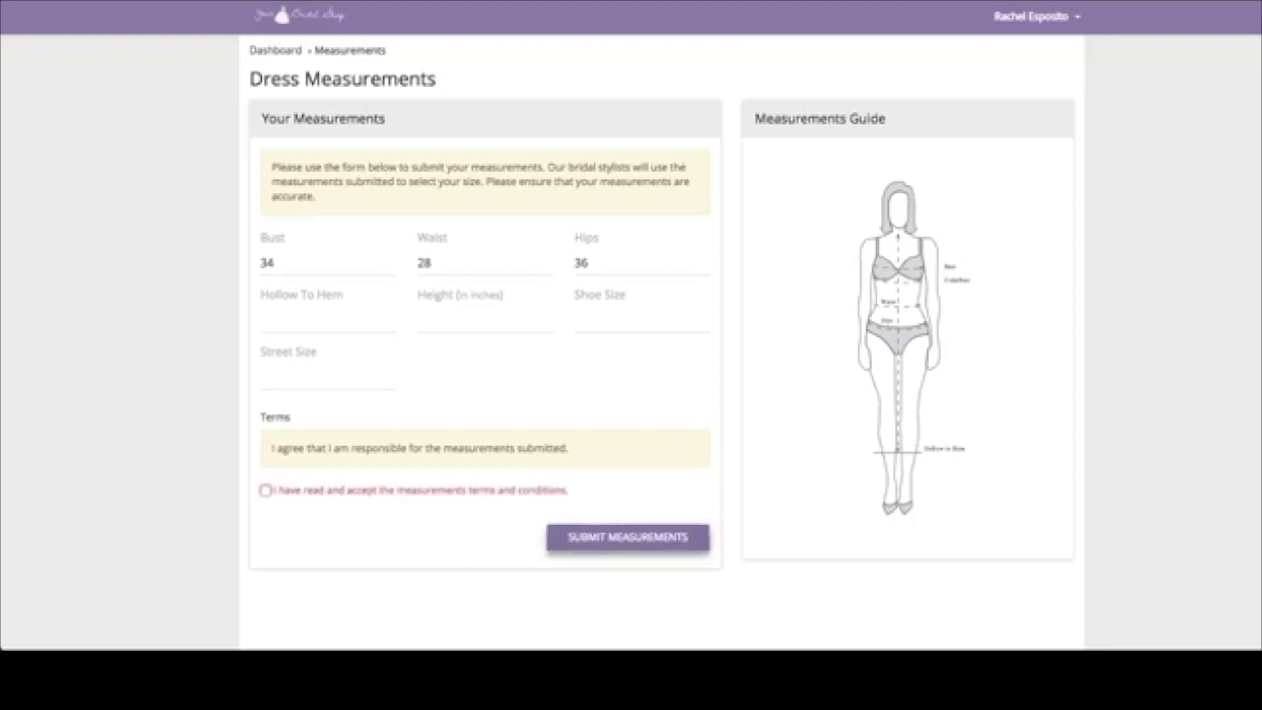
{"action": "key", "text": "space"}
{"action": "key", "text": "Return"}
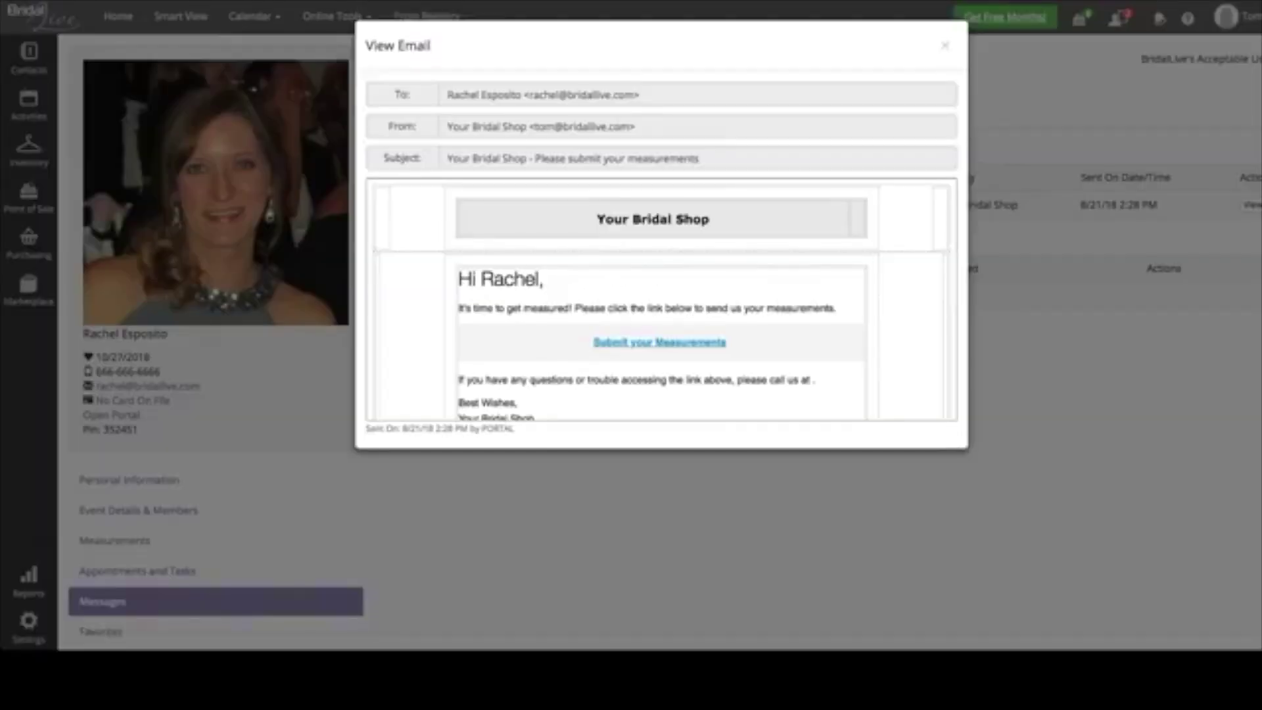
- Copy the submitted bust 34, waist 28, hips 36 into the contact and view its Measurements
{"action": "key", "text": "Escape"}
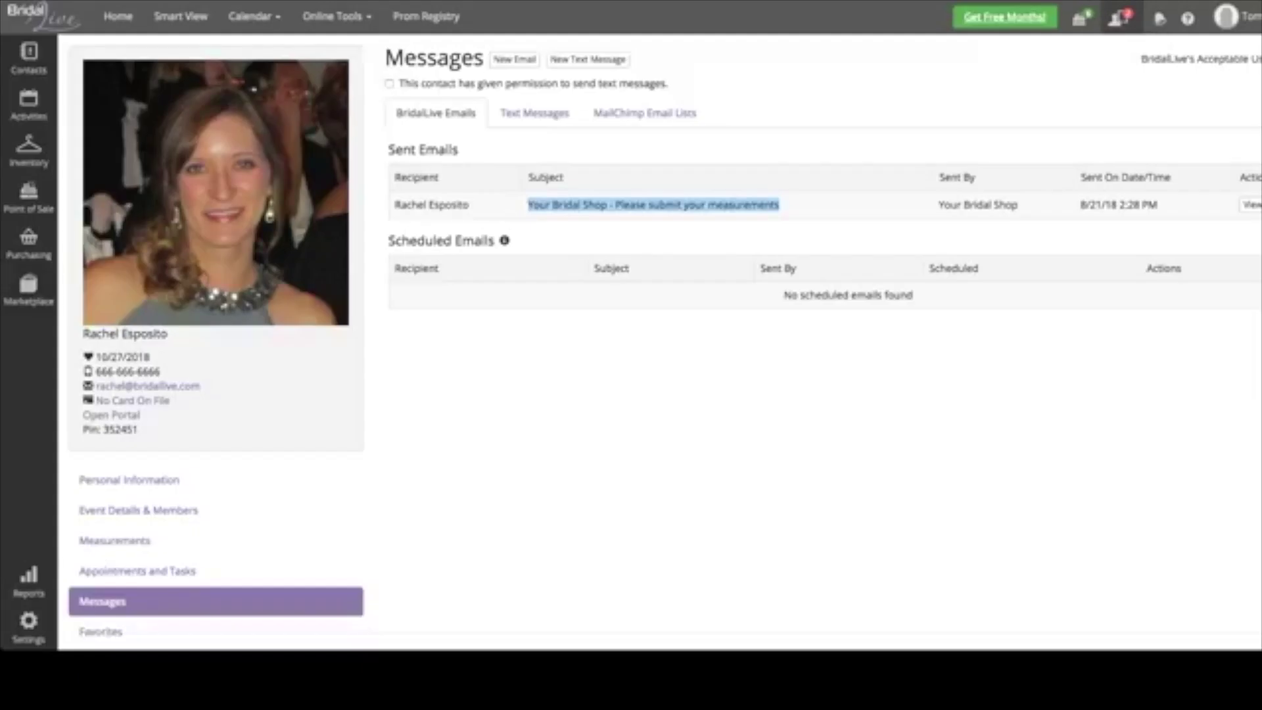
{"action": "left_click", "coordinate": [1130, 80]}
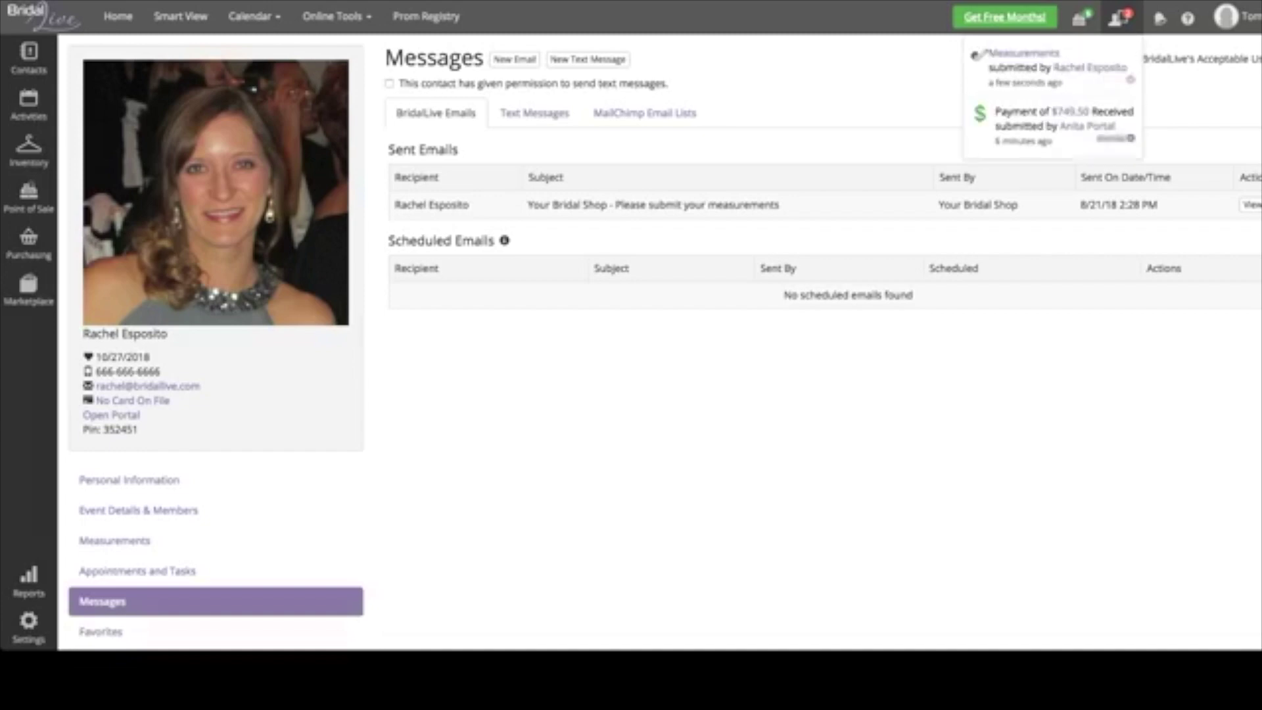
{"action": "left_click", "coordinate": [1131, 138]}
{"action": "left_click", "coordinate": [986, 52]}
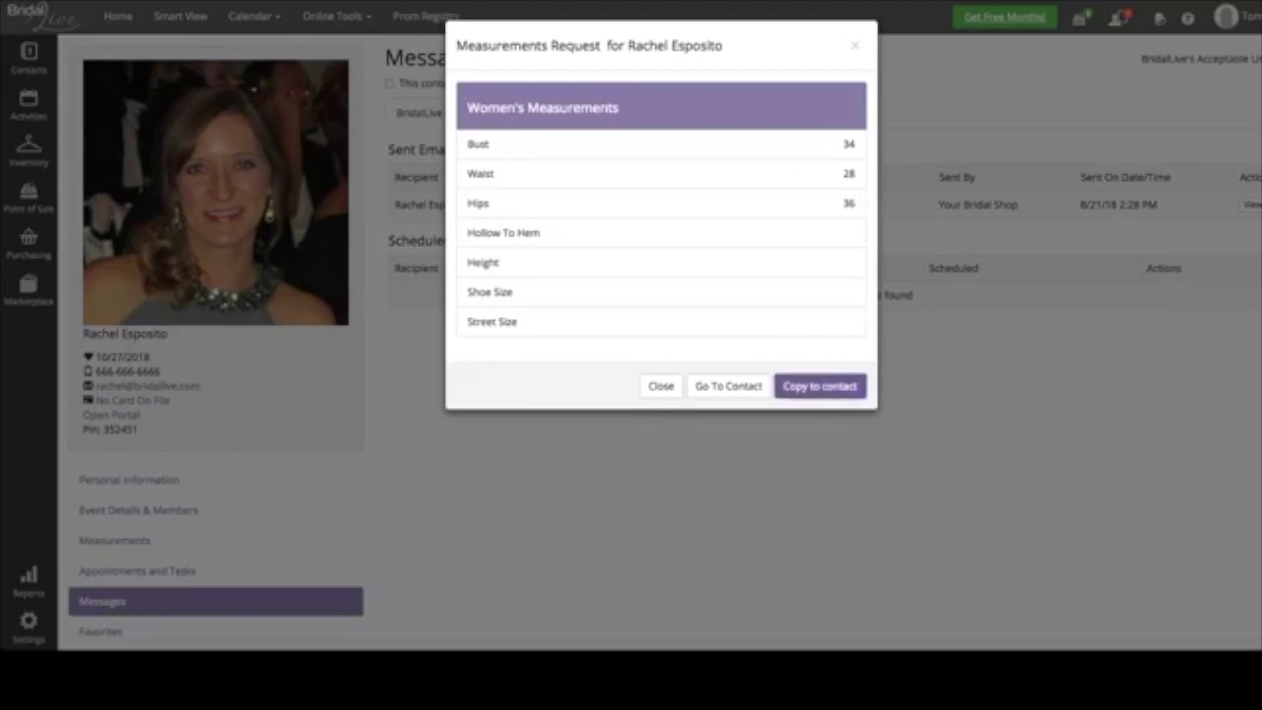
{"action": "left_click", "coordinate": [819, 386]}
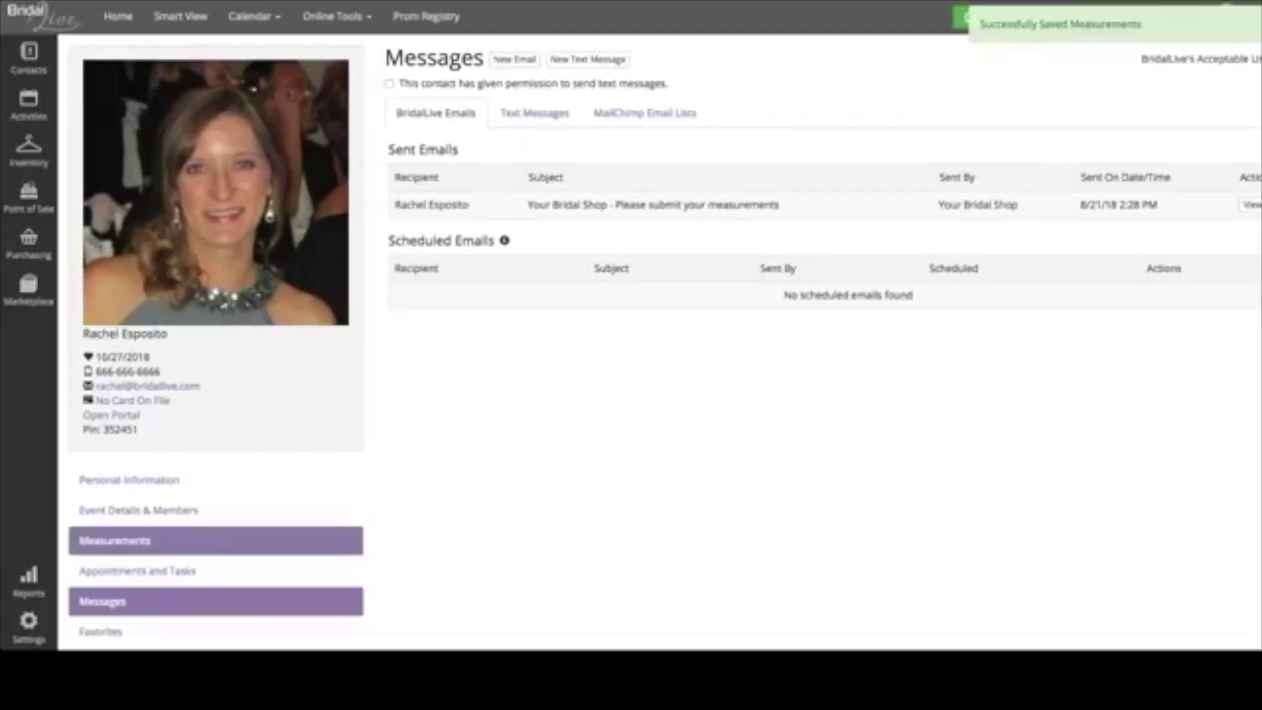
{"action": "left_click", "coordinate": [115, 540]}
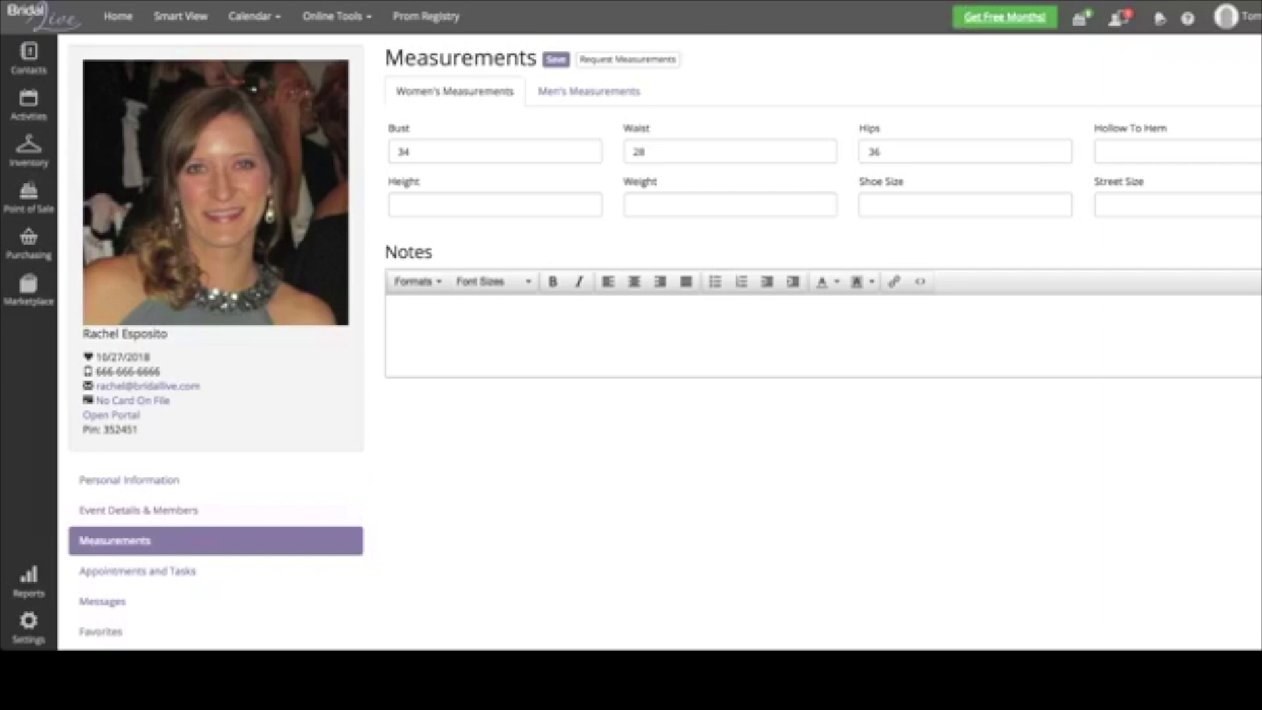
{"action": "scroll", "coordinate": [664, 337], "scroll_direction": "down", "scroll_amount": 1}
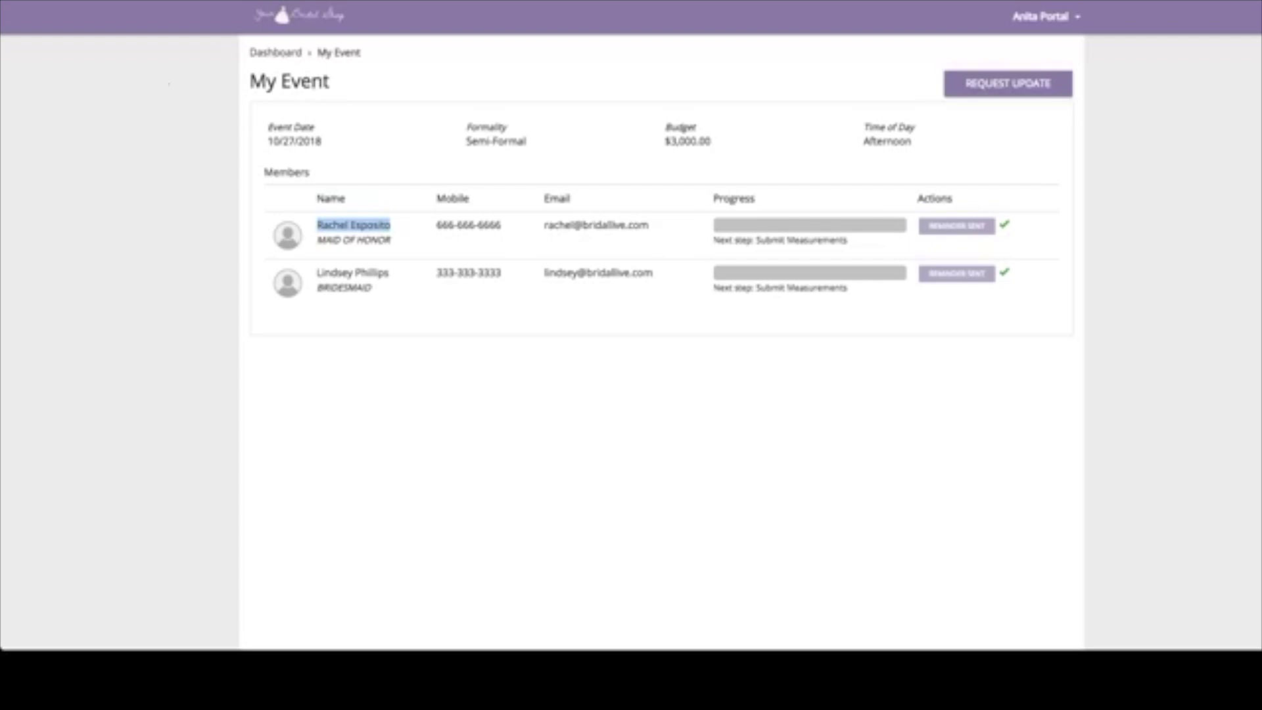
- Reload My Event so the maid of honor's next step shows Place Order
{"action": "key", "text": "F5"}
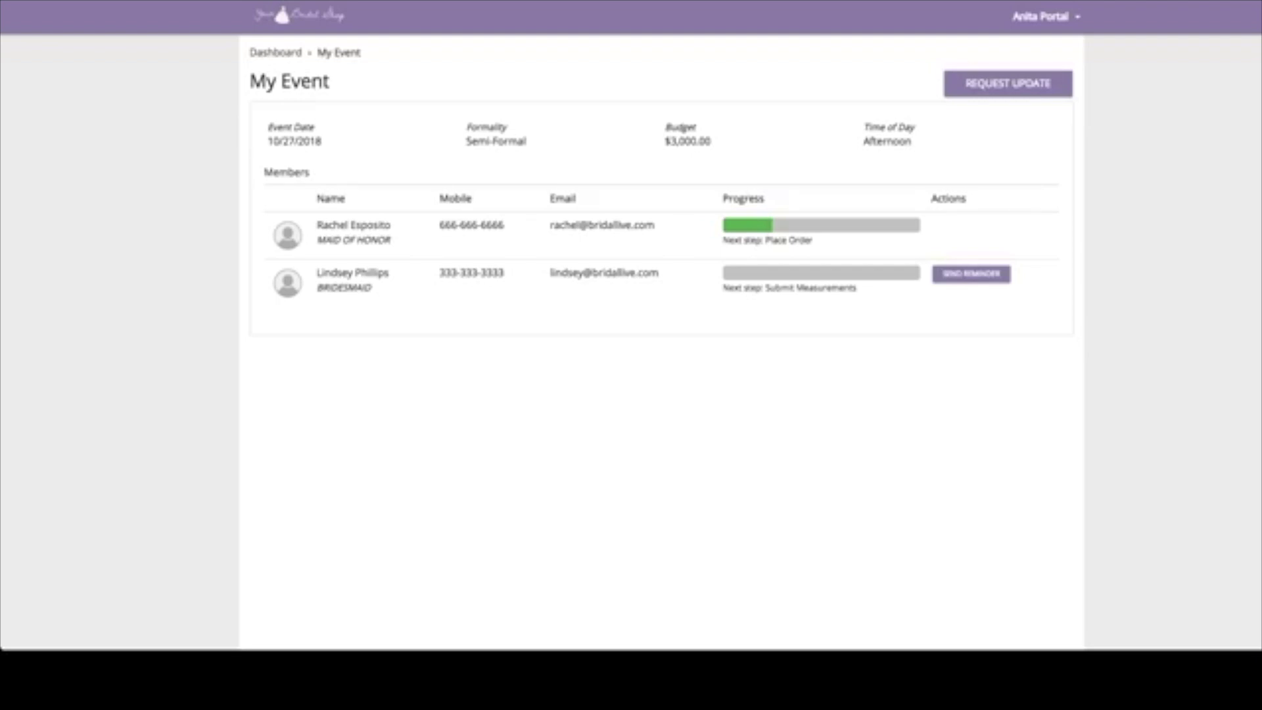
{"action": "scroll", "coordinate": [661, 197], "scroll_direction": "down", "scroll_amount": 1}
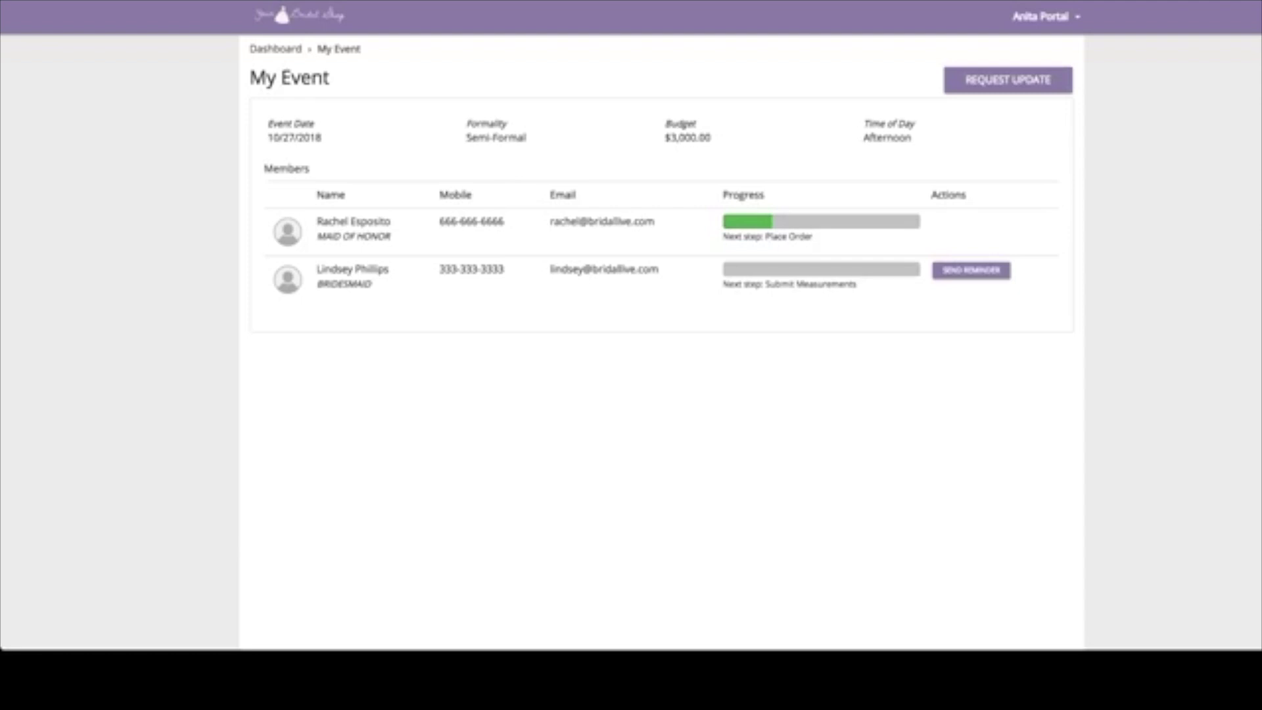
{"action": "left_click", "coordinate": [1045, 16]}
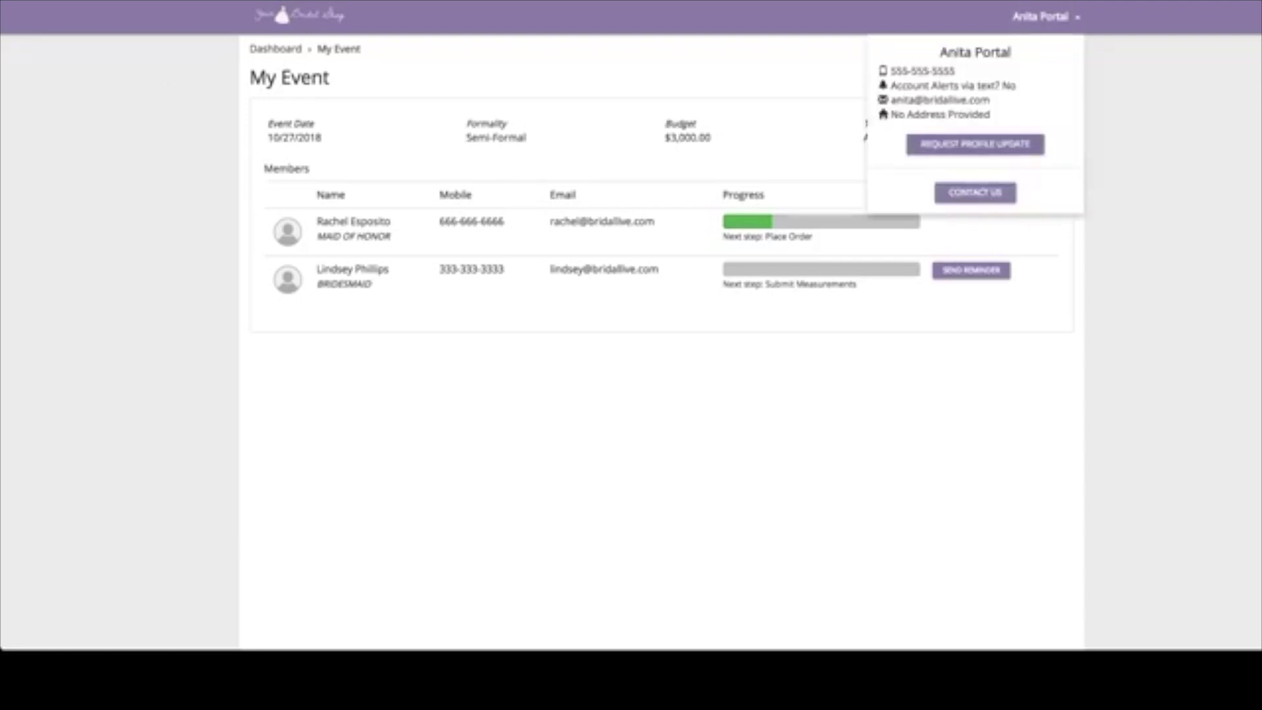
{"action": "left_click", "coordinate": [974, 144]}
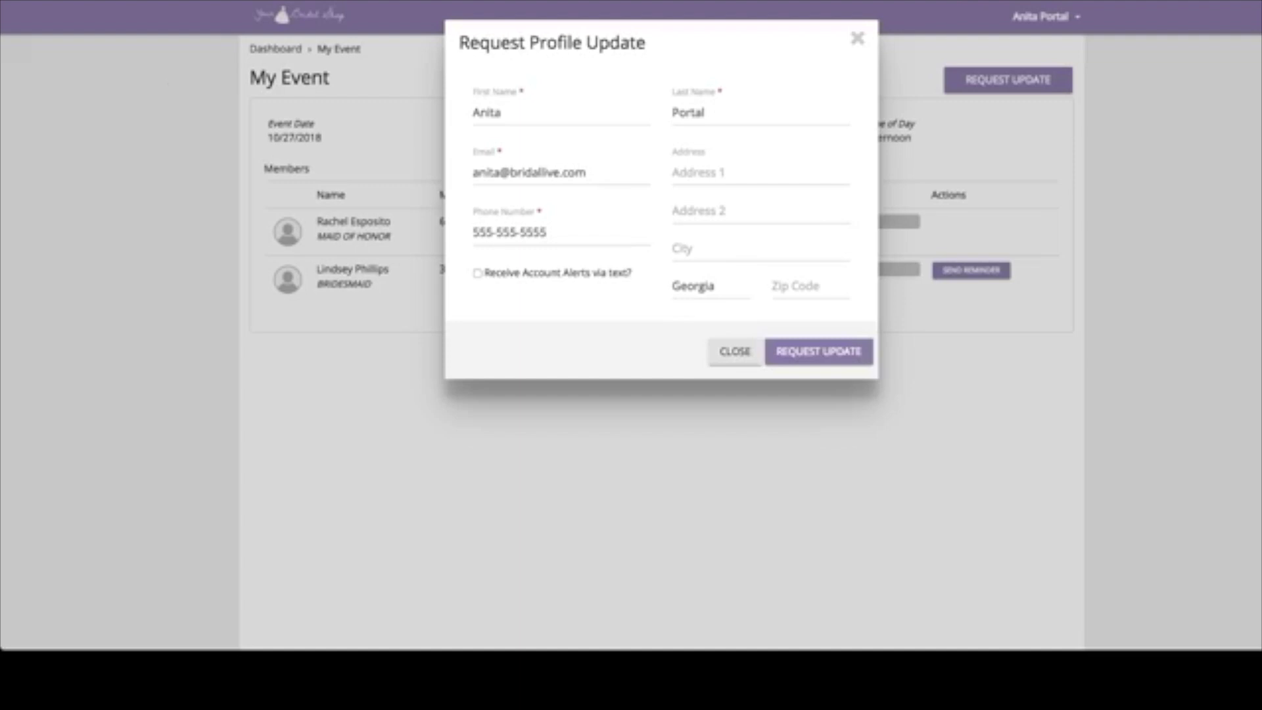
{"action": "key", "text": "Escape"}
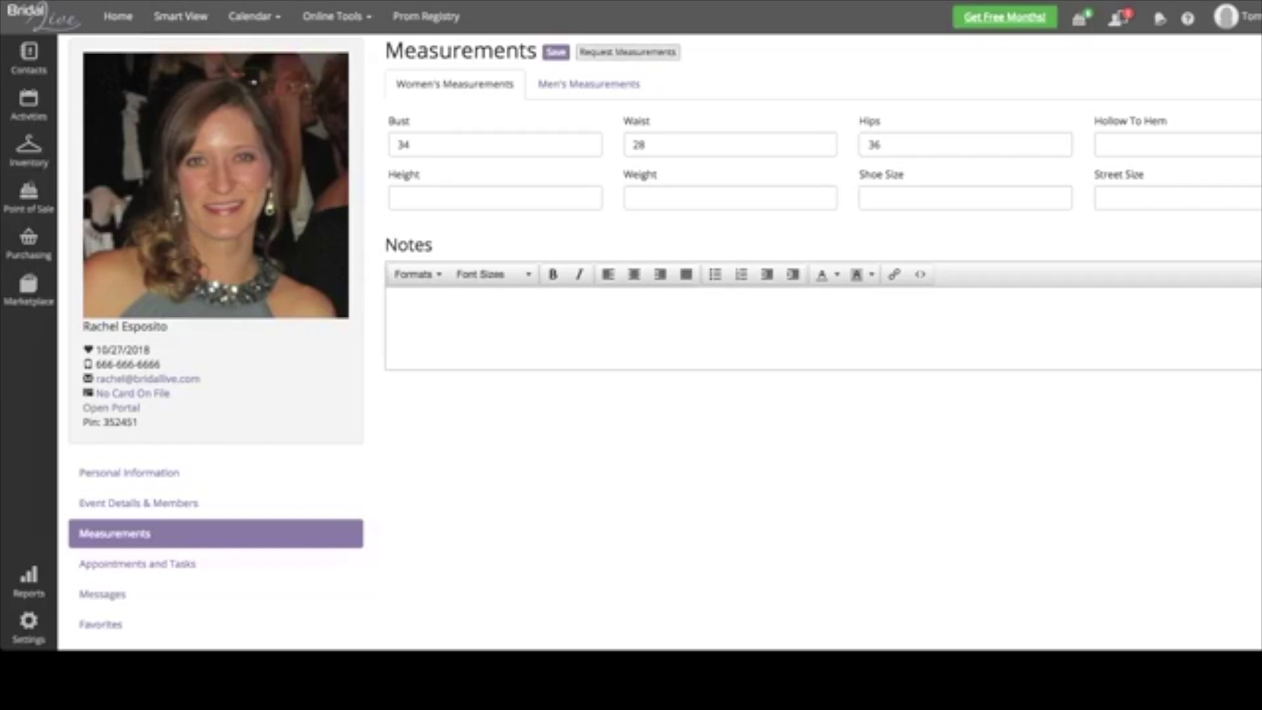
{"action": "left_click", "coordinate": [628, 52]}
{"action": "left_click", "coordinate": [604, 129]}
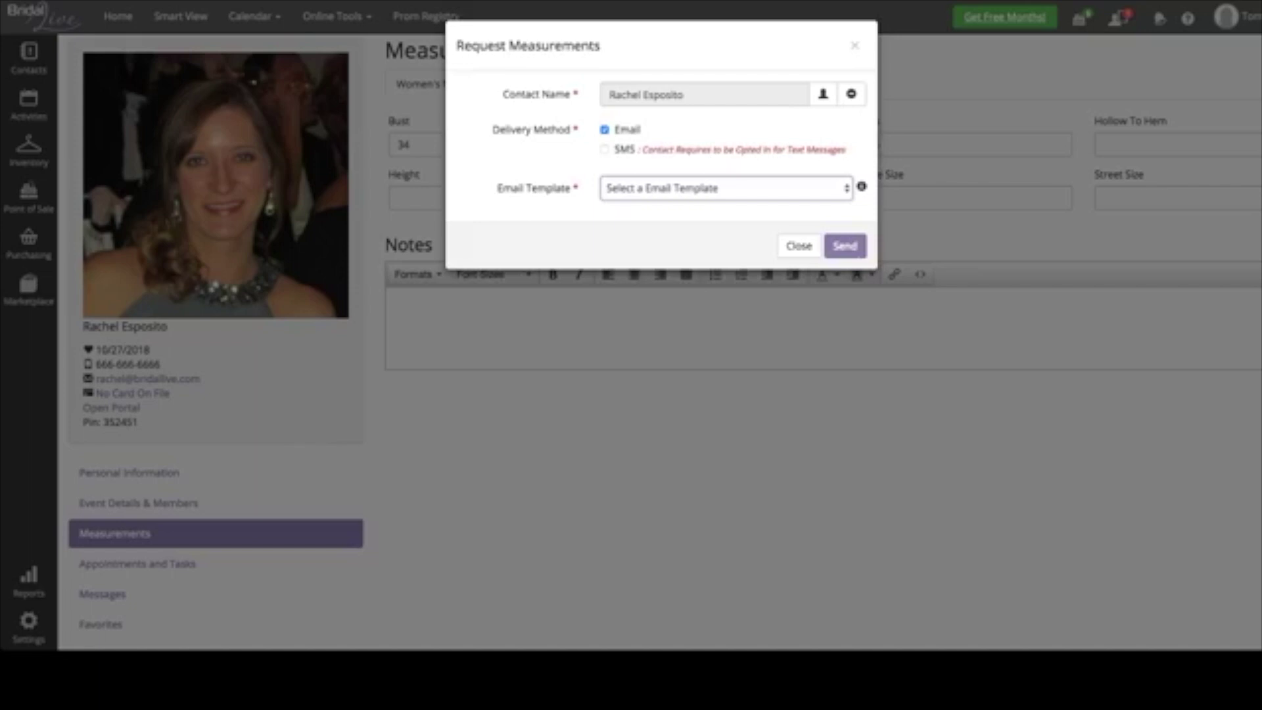
{"action": "left_click", "coordinate": [726, 188]}
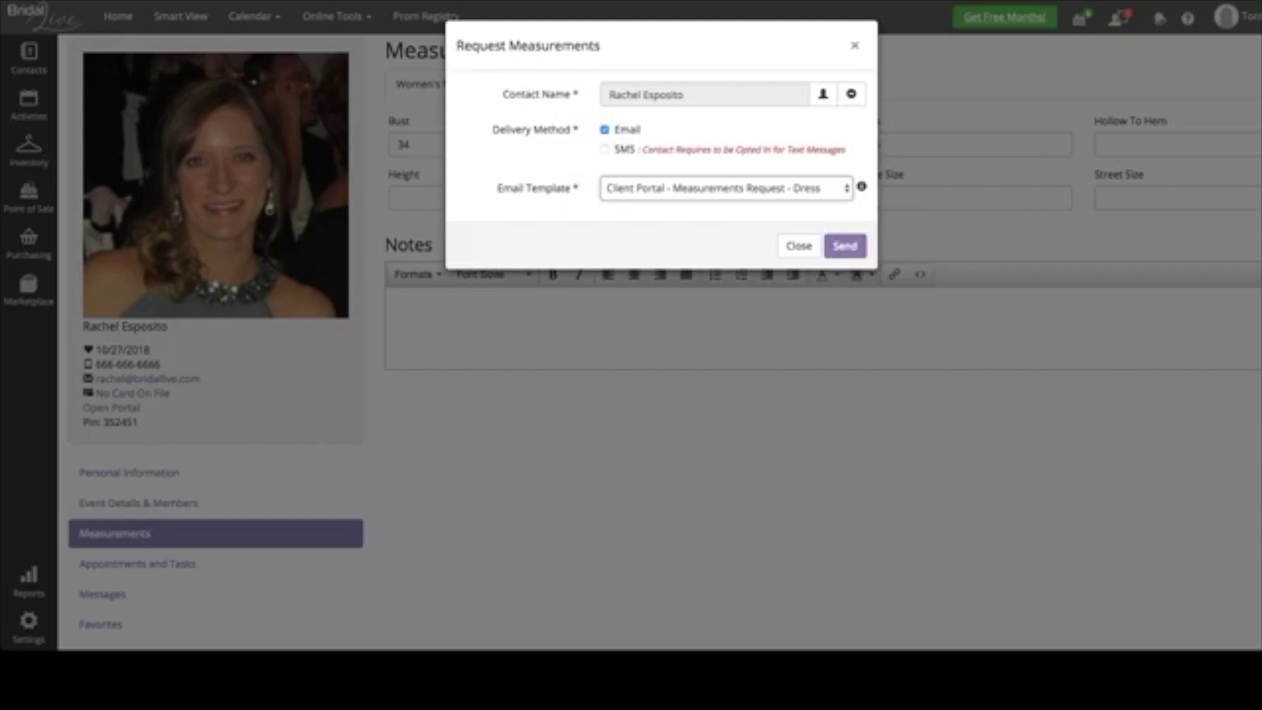
{"action": "left_click", "coordinate": [854, 44]}
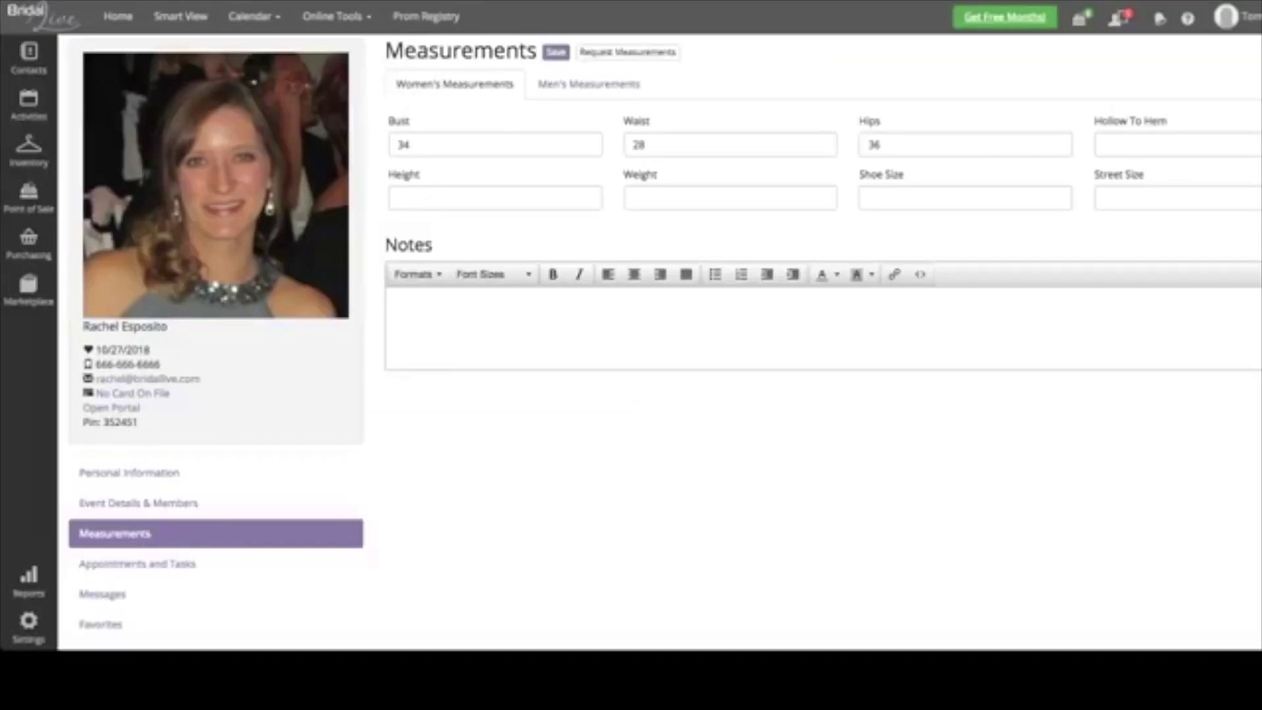